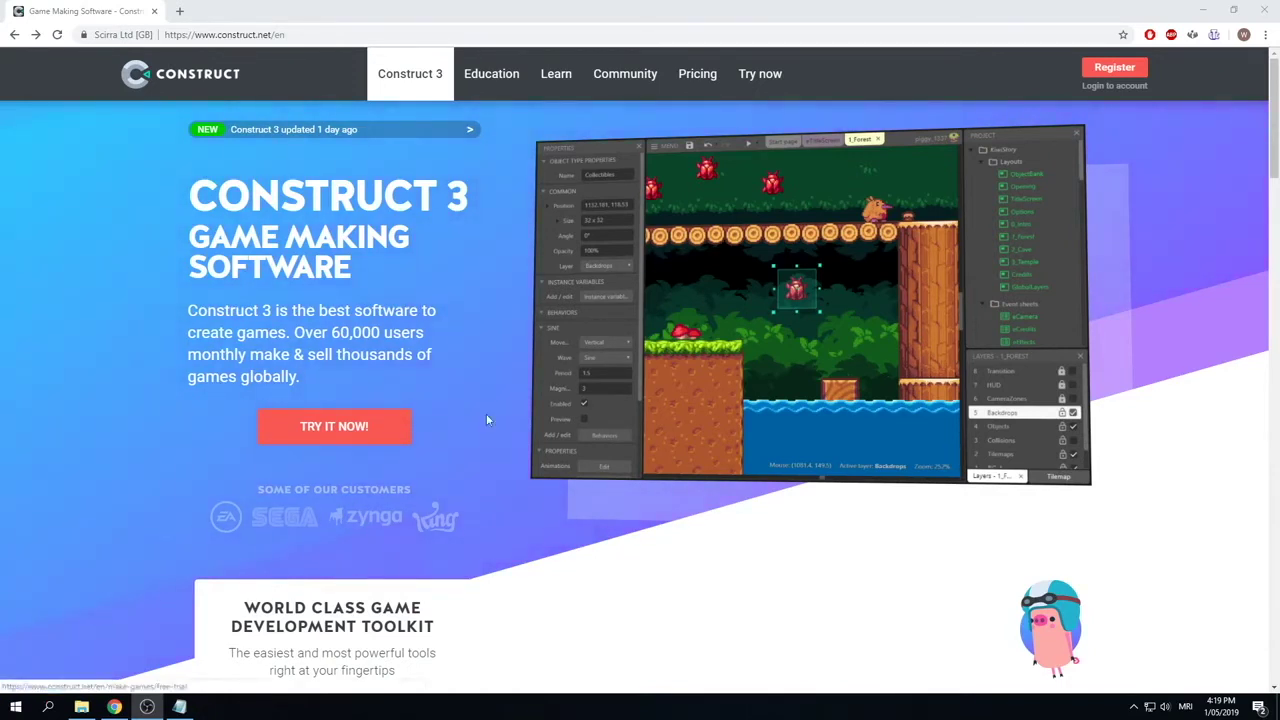
Step: Launch the free trial of the Construct 3 editor and create a project named kiatiakiPlatformer with the SD landscape 16:9 preset
left_click(395, 438)
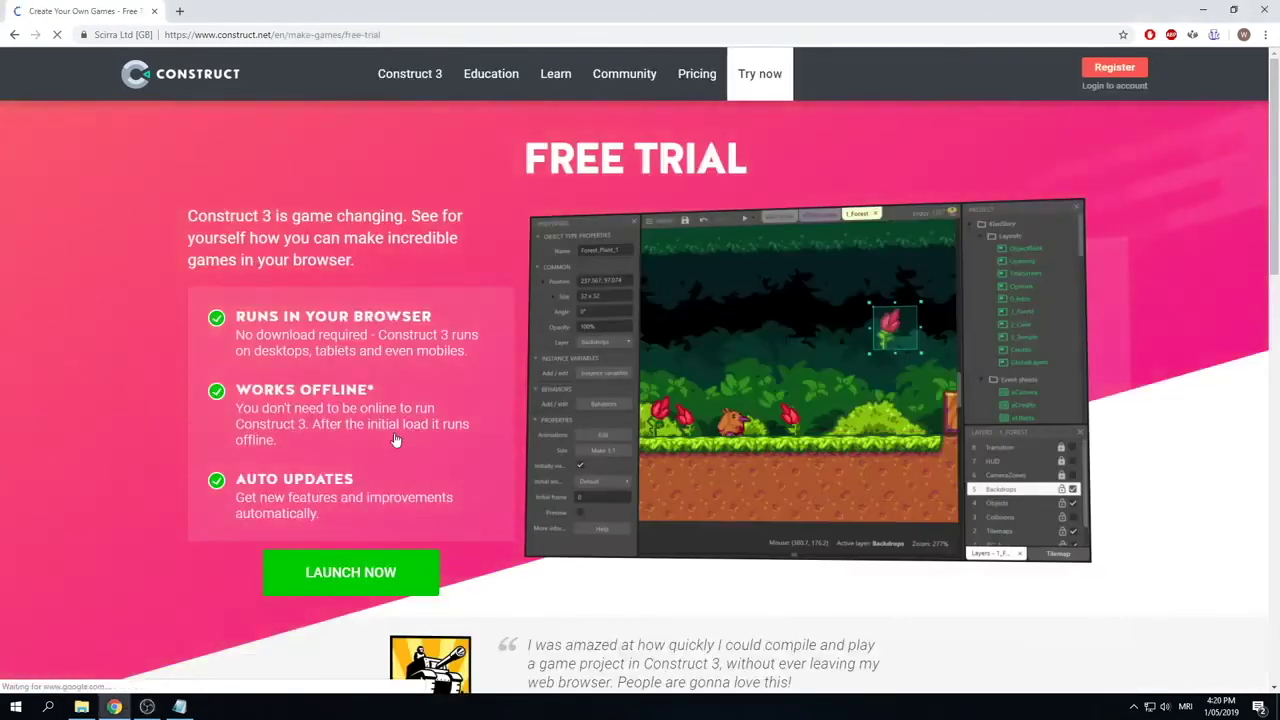
left_click(390, 583)
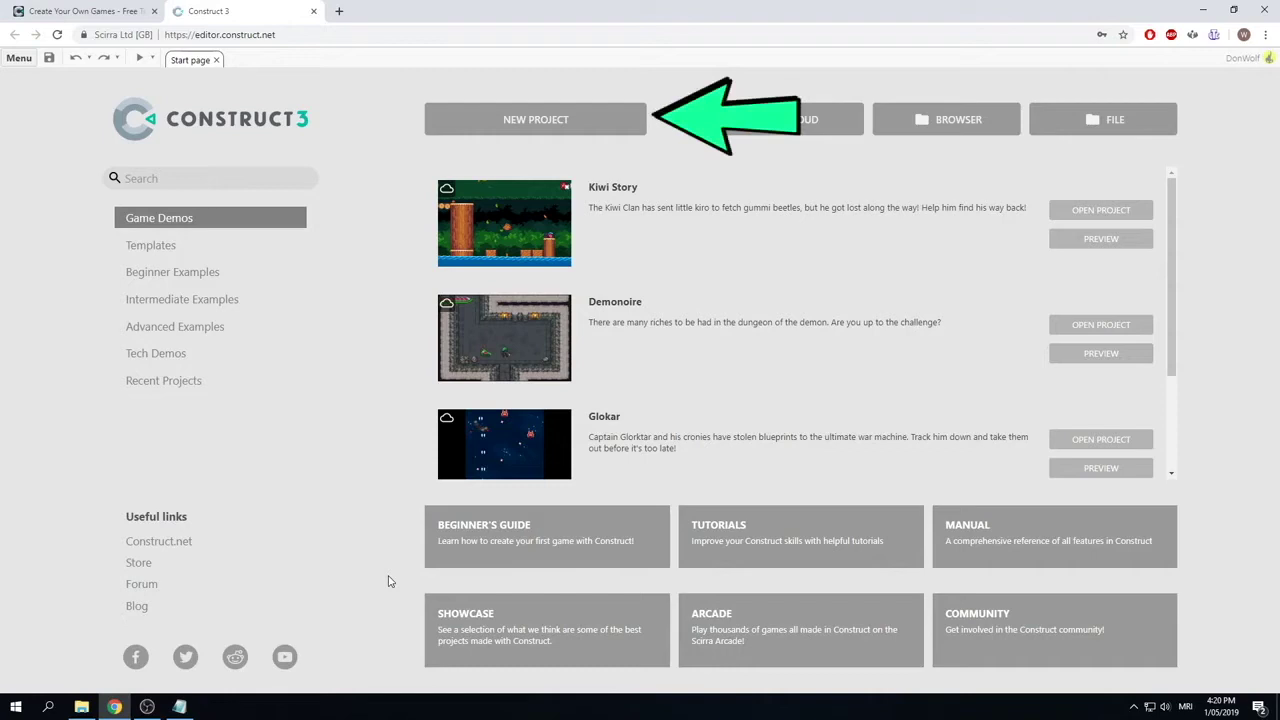
left_click(511, 124)
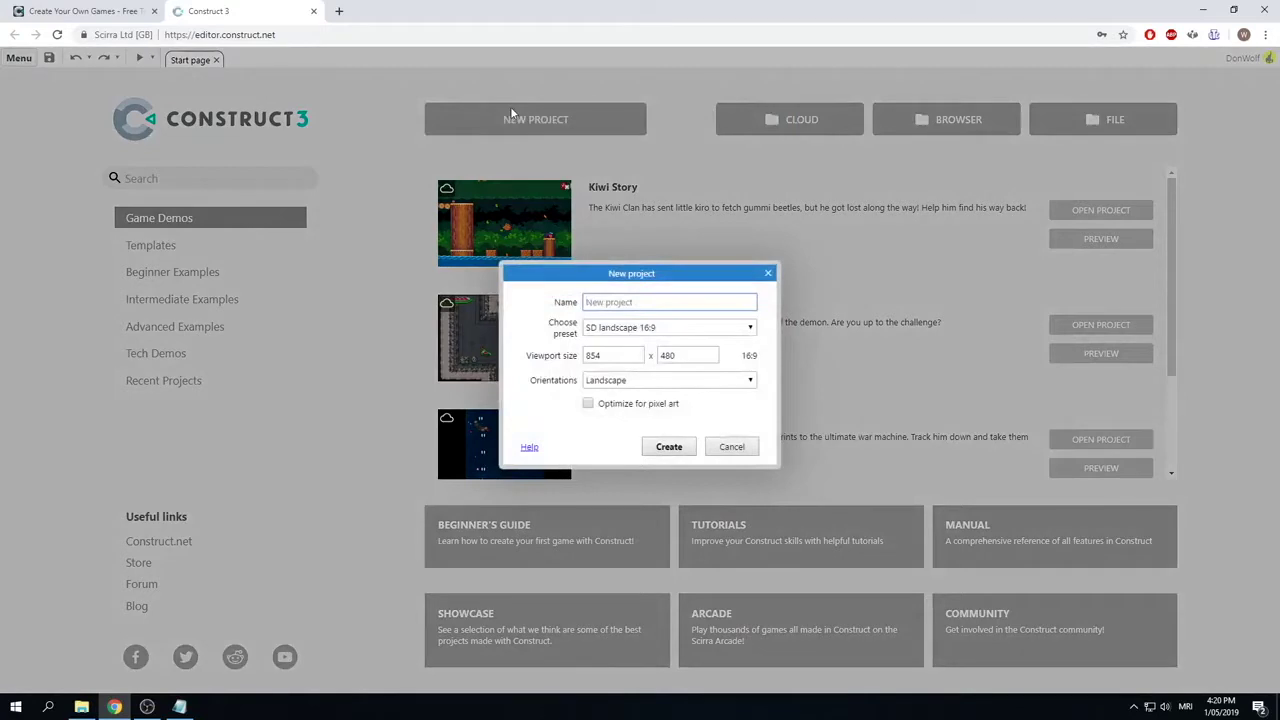
type("kiatiakiPlatformer")
left_click(670, 327)
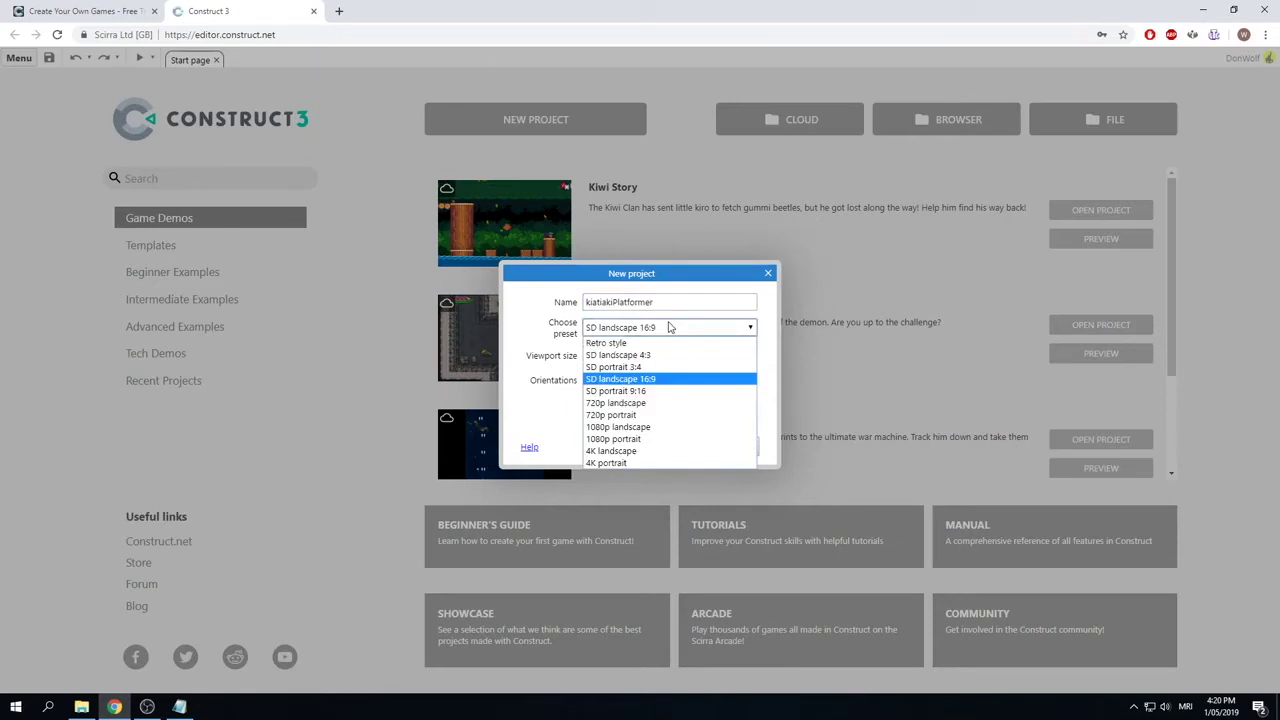
left_click(670, 327)
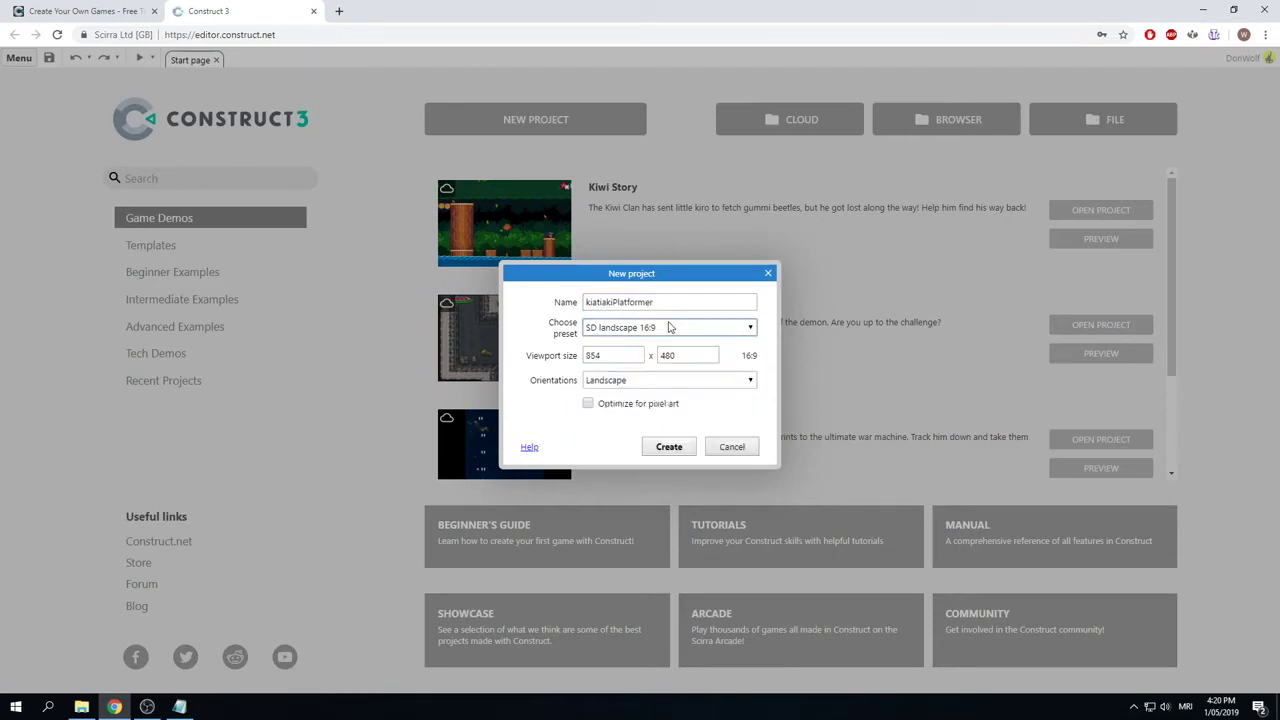
left_click(666, 447)
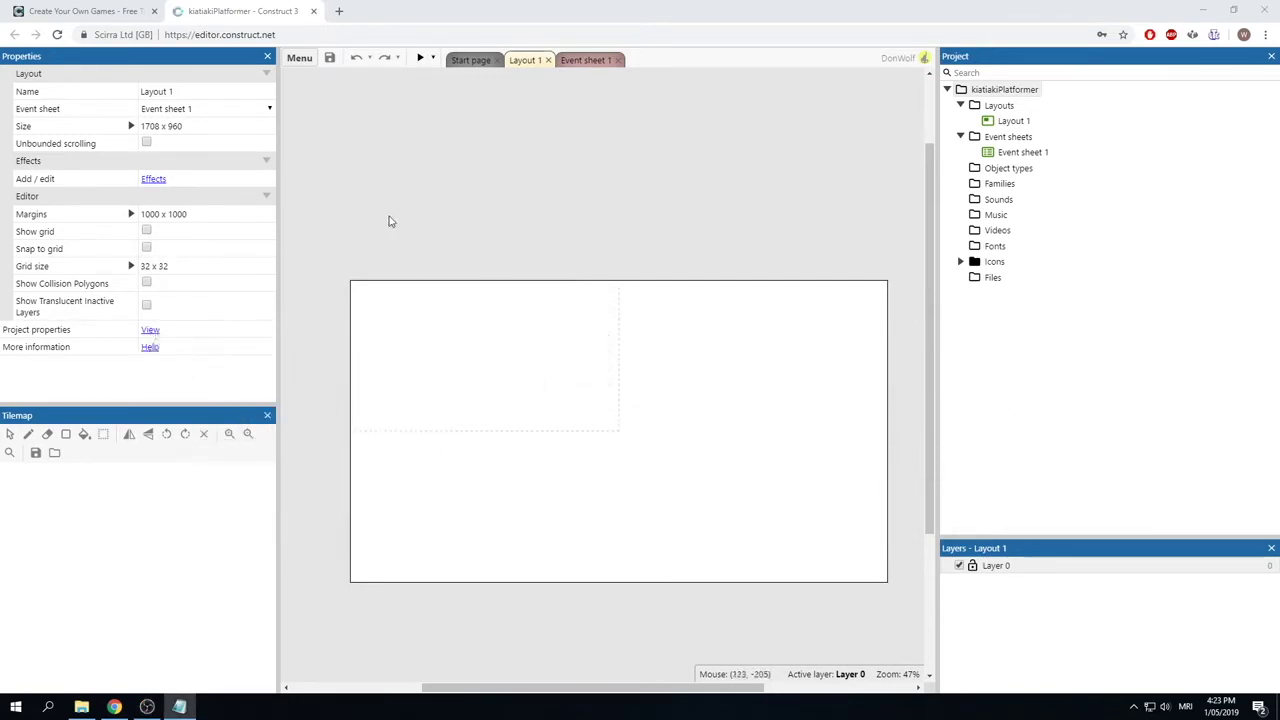
Step: Insert a Tiled Background object named sky and place it on Layout 1
right_click(390, 221)
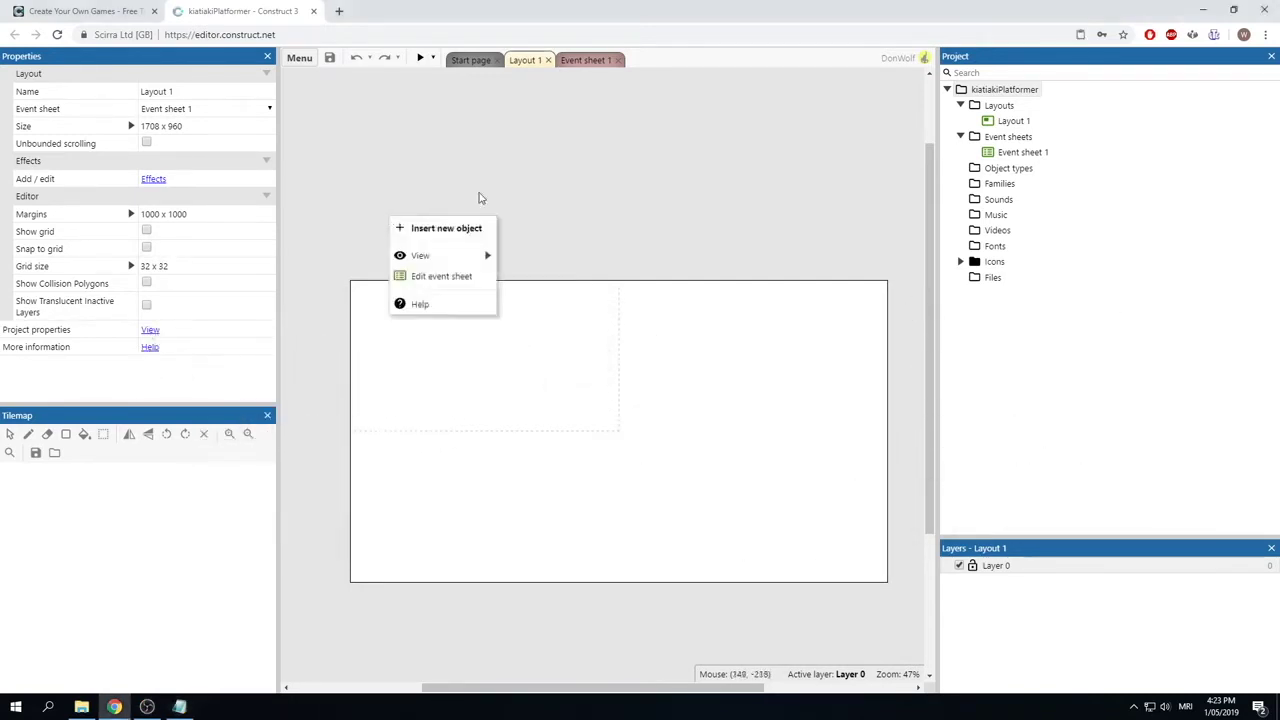
left_click(459, 229)
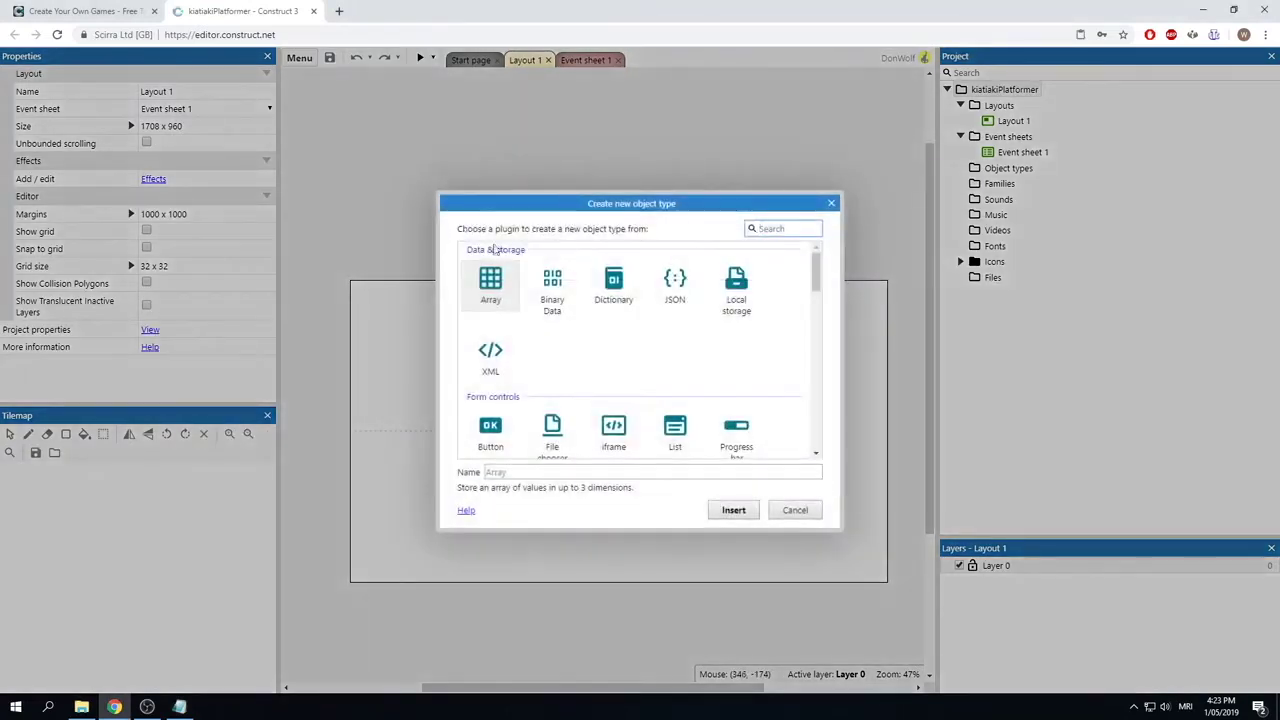
scroll(685, 328, "down", 3)
scroll(685, 328, "down", 2)
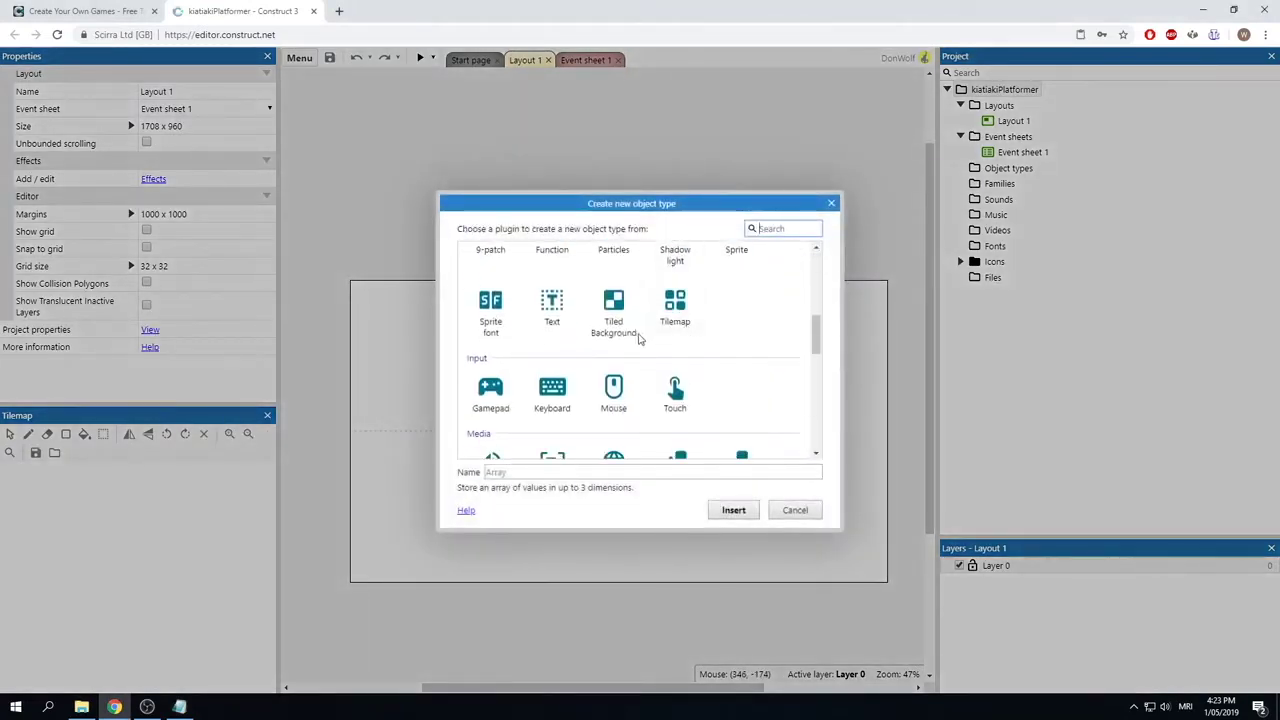
left_click(615, 312)
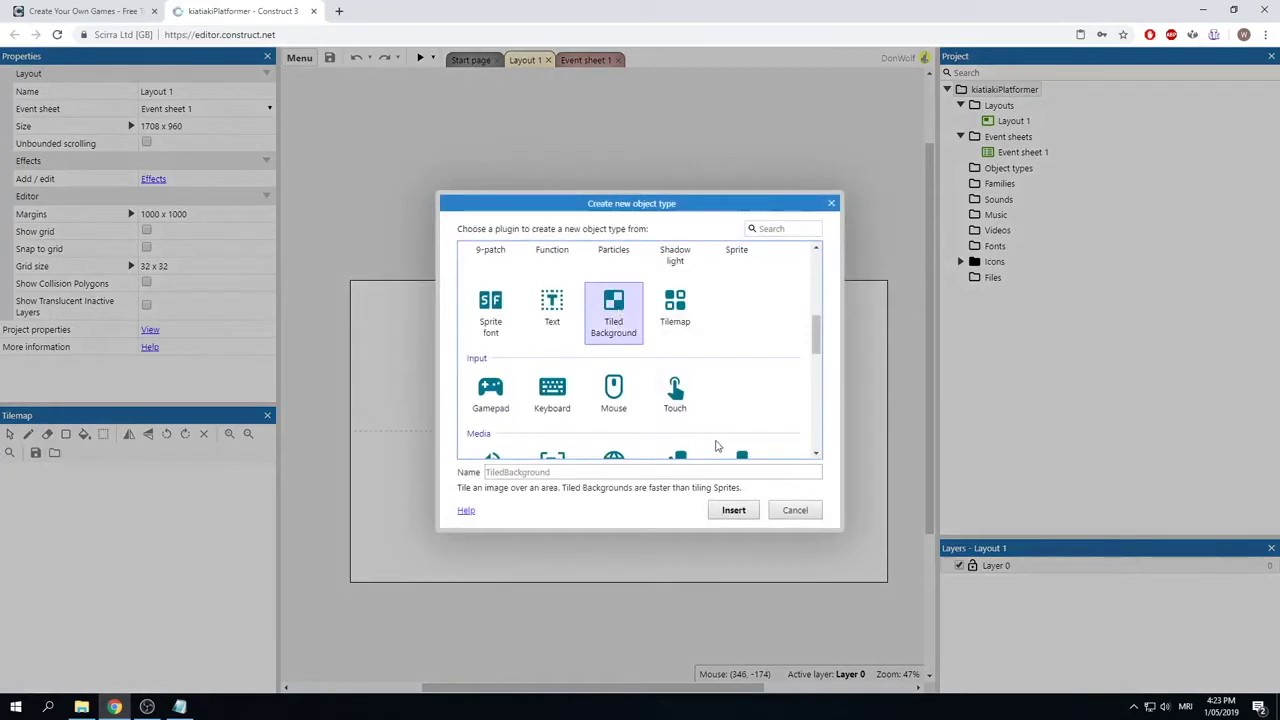
left_click(569, 473)
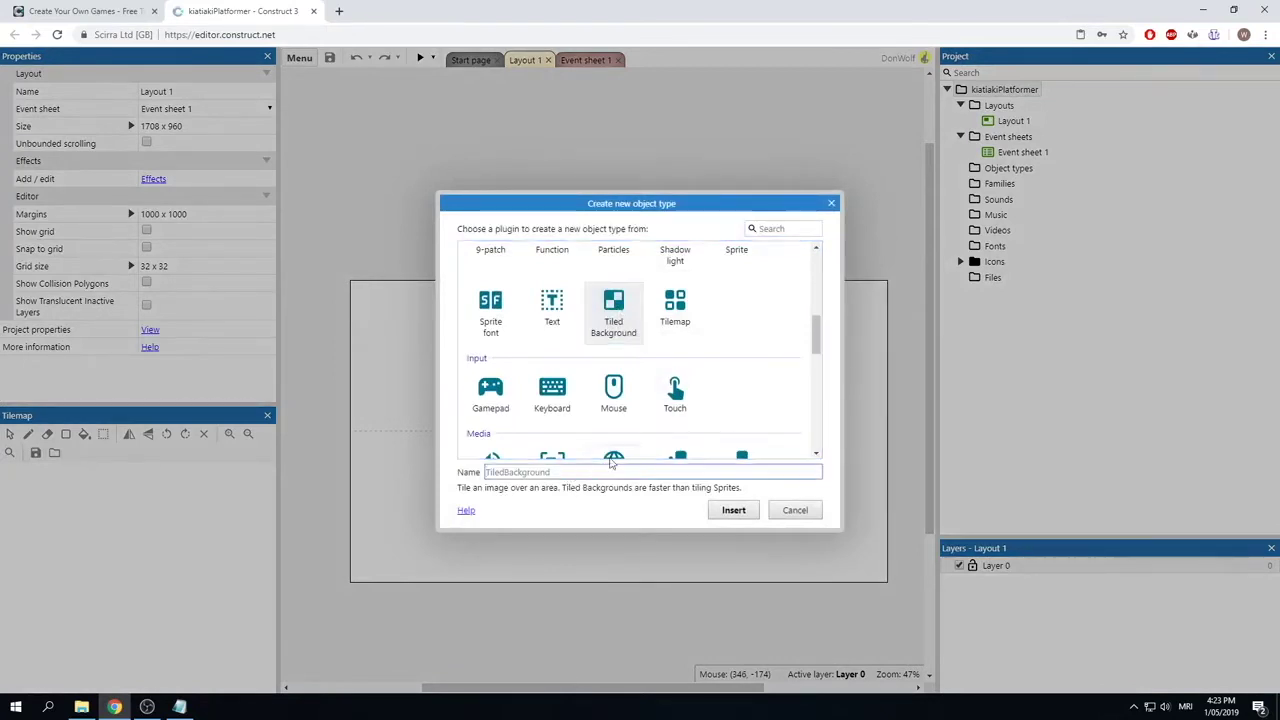
type("sky")
left_click(718, 513)
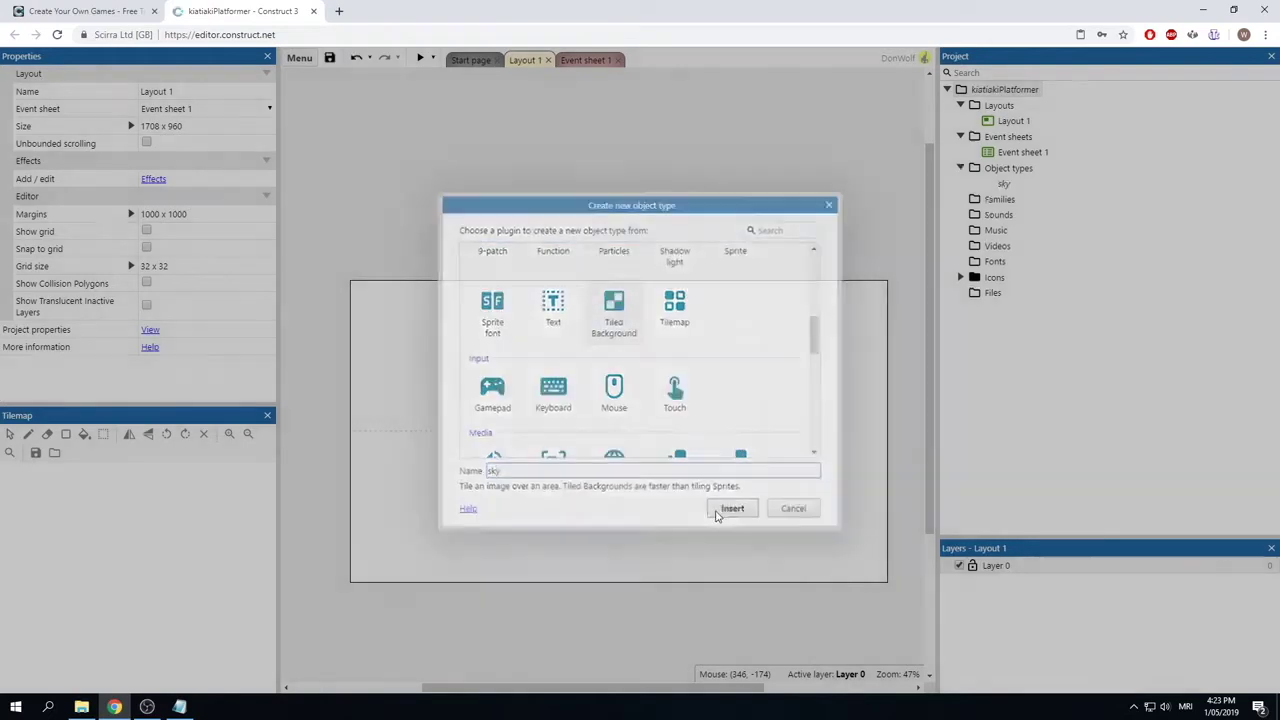
left_click(448, 335)
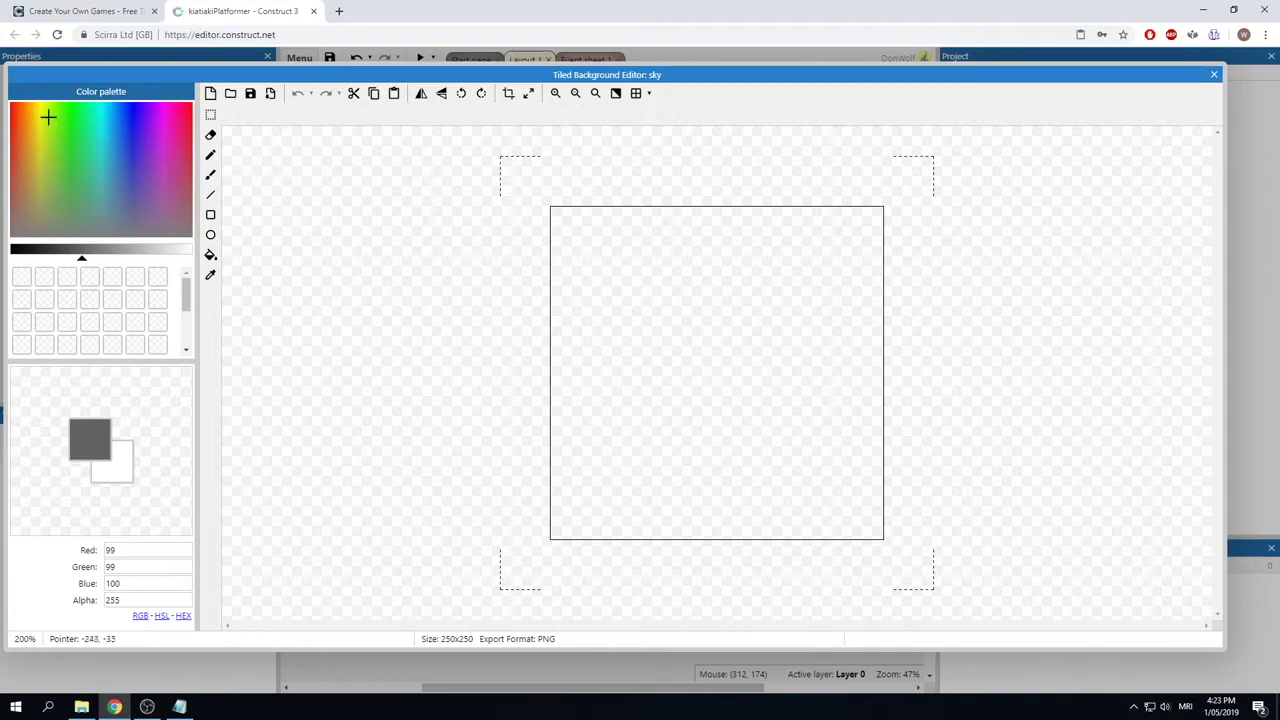
Step: Flood-fill the whole sky image with bright cyan, RGB 40, 244, 244
left_click(101, 114)
left_click_drag(82, 262, 113, 262)
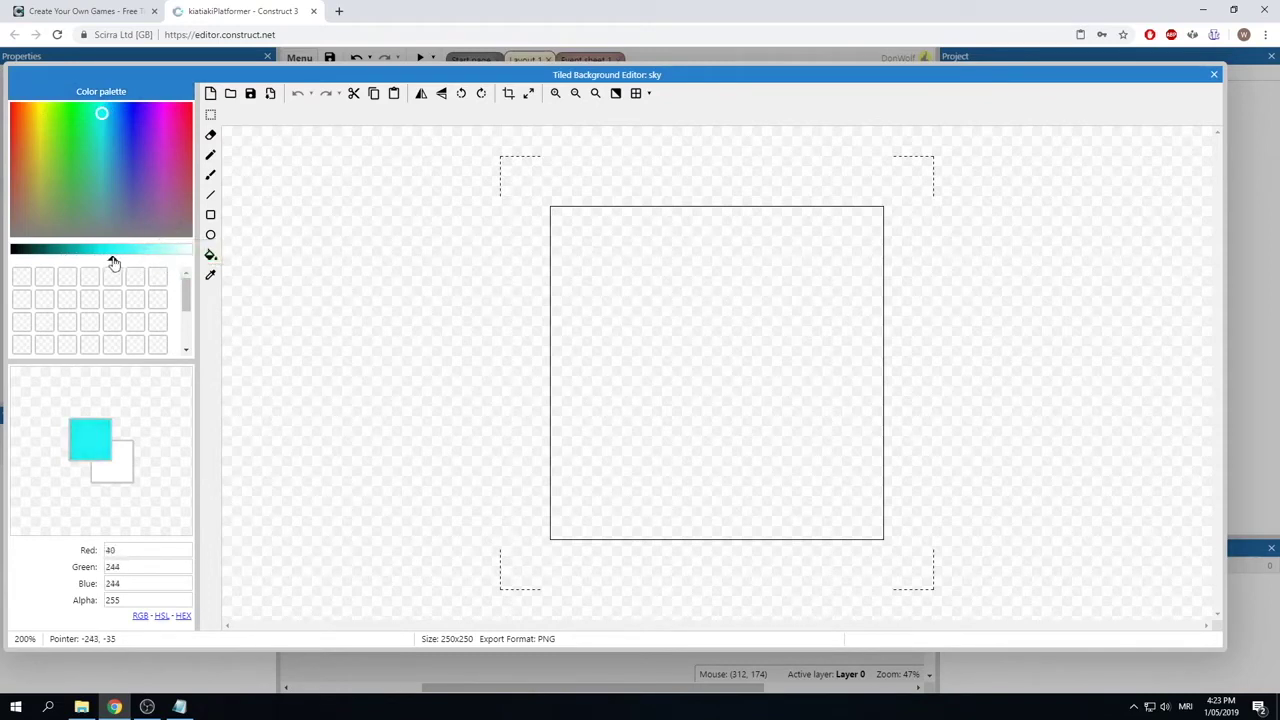
left_click(210, 257)
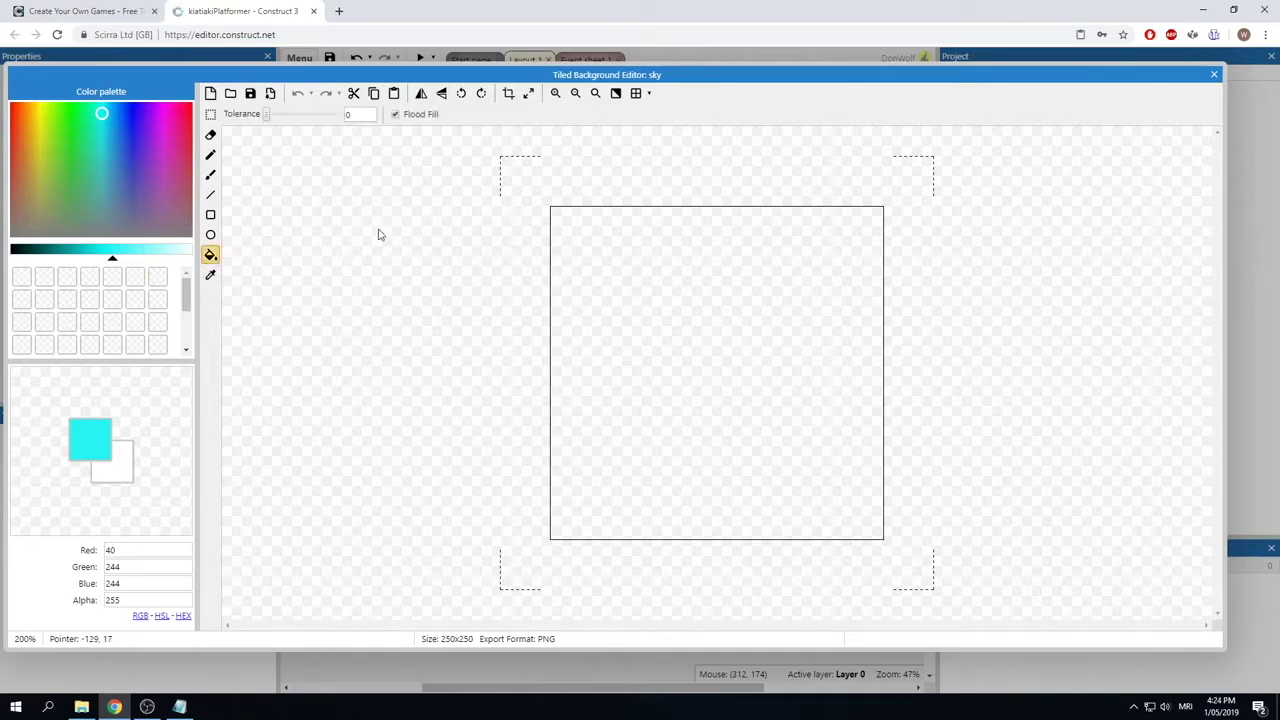
left_click(623, 261)
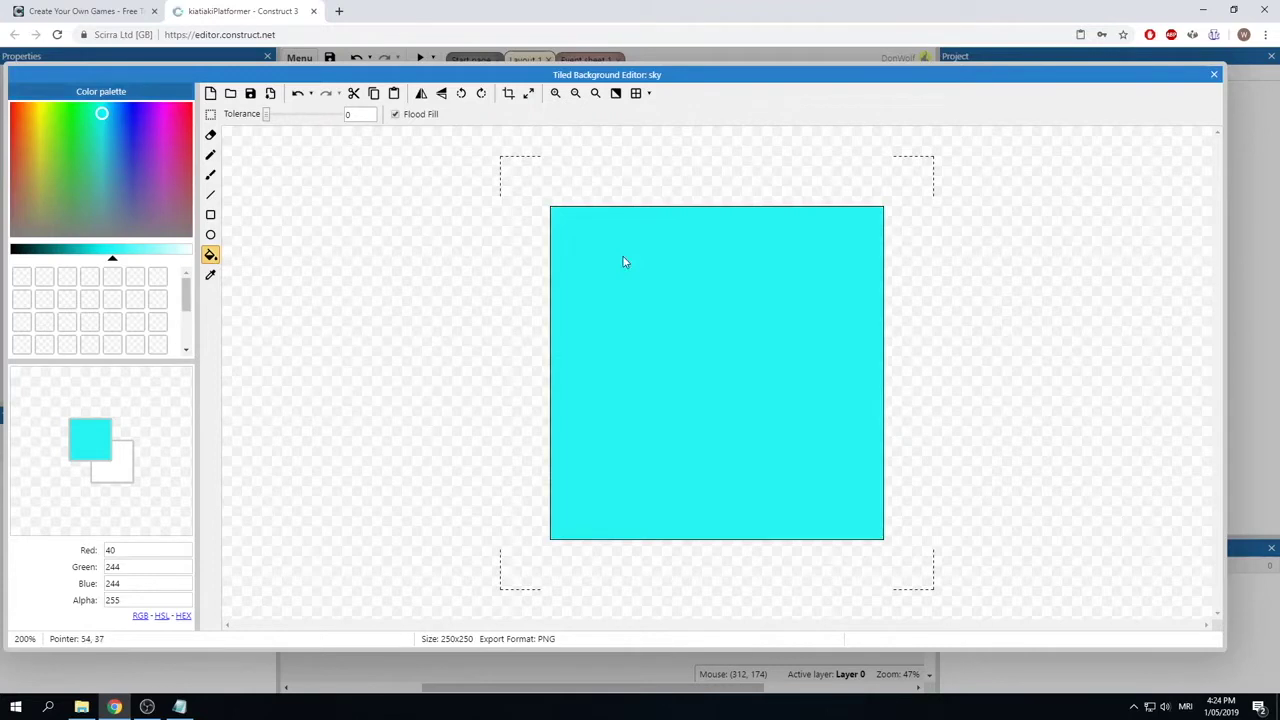
Step: Paint scattered wavy white clouds on the sky image with a size 6 brush, and stretch the sky over the whole layout, about 1719 x 973
left_click(211, 176)
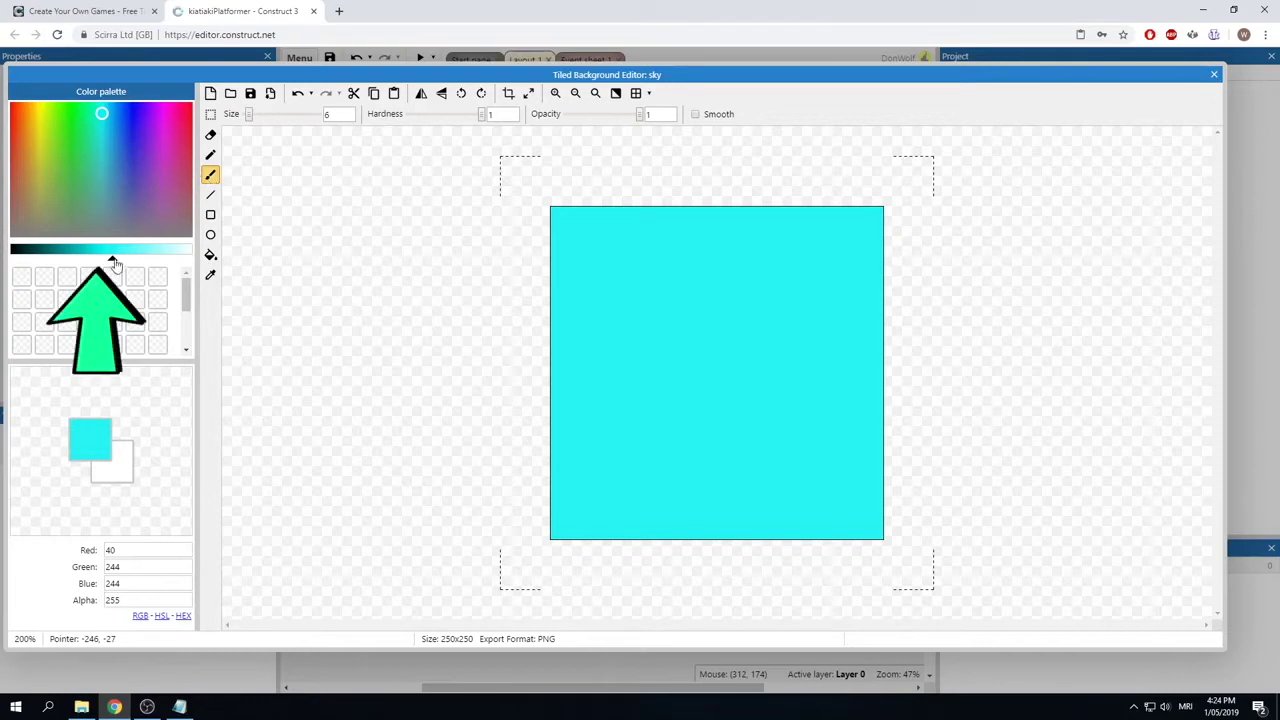
left_click_drag(113, 258, 201, 260)
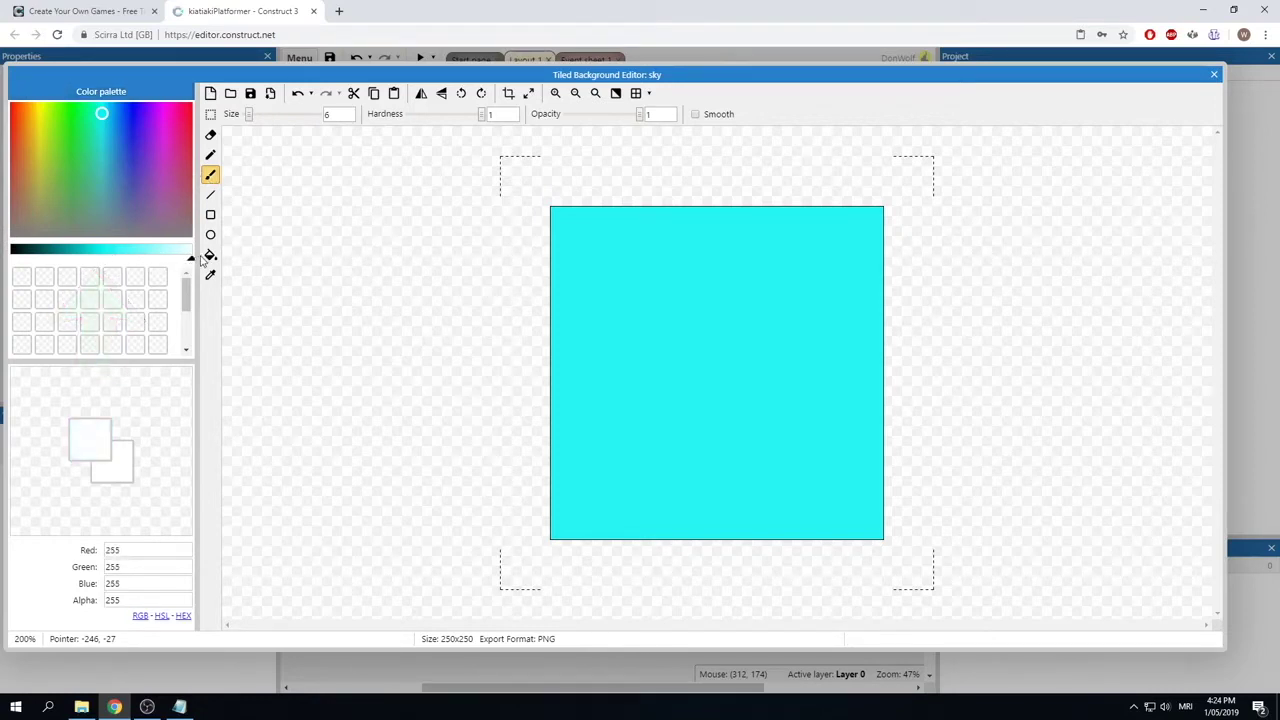
mouse_move(569, 289)
left_mouse_down()
mouse_move(608, 271)
mouse_move(652, 286)
left_mouse_up()
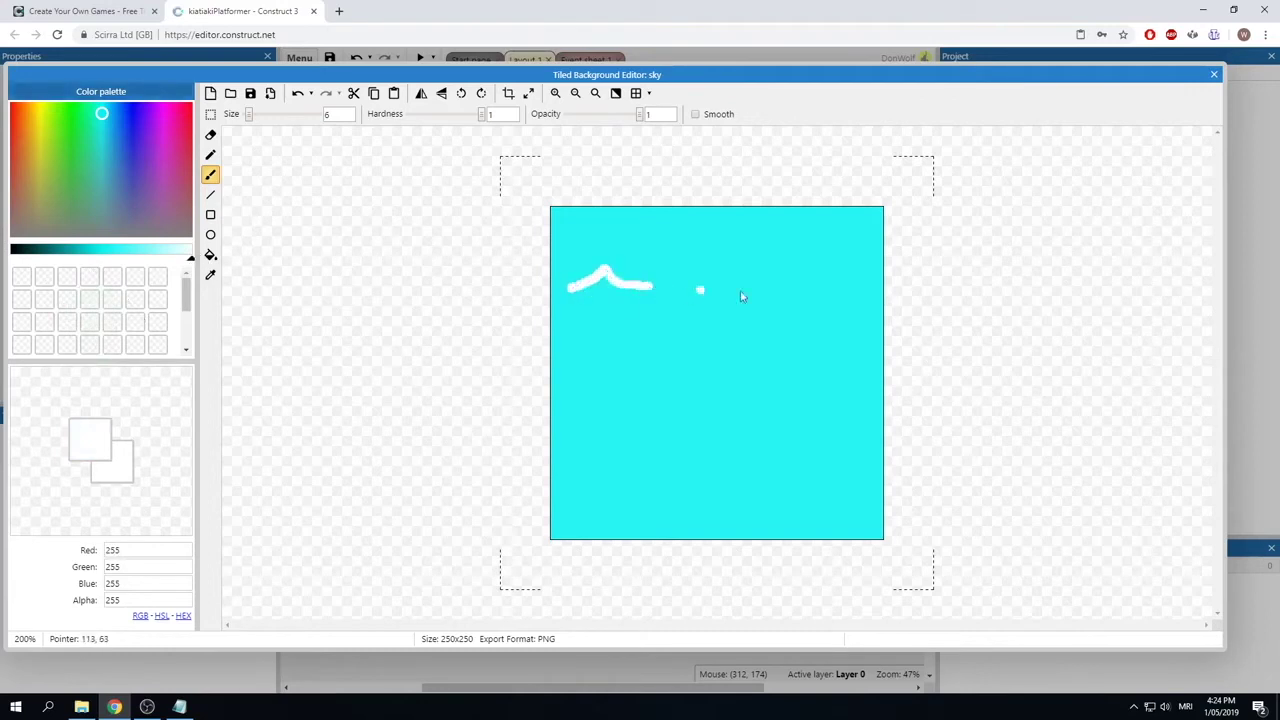
left_click_drag(762, 333, 818, 323)
left_click_drag(600, 483, 660, 476)
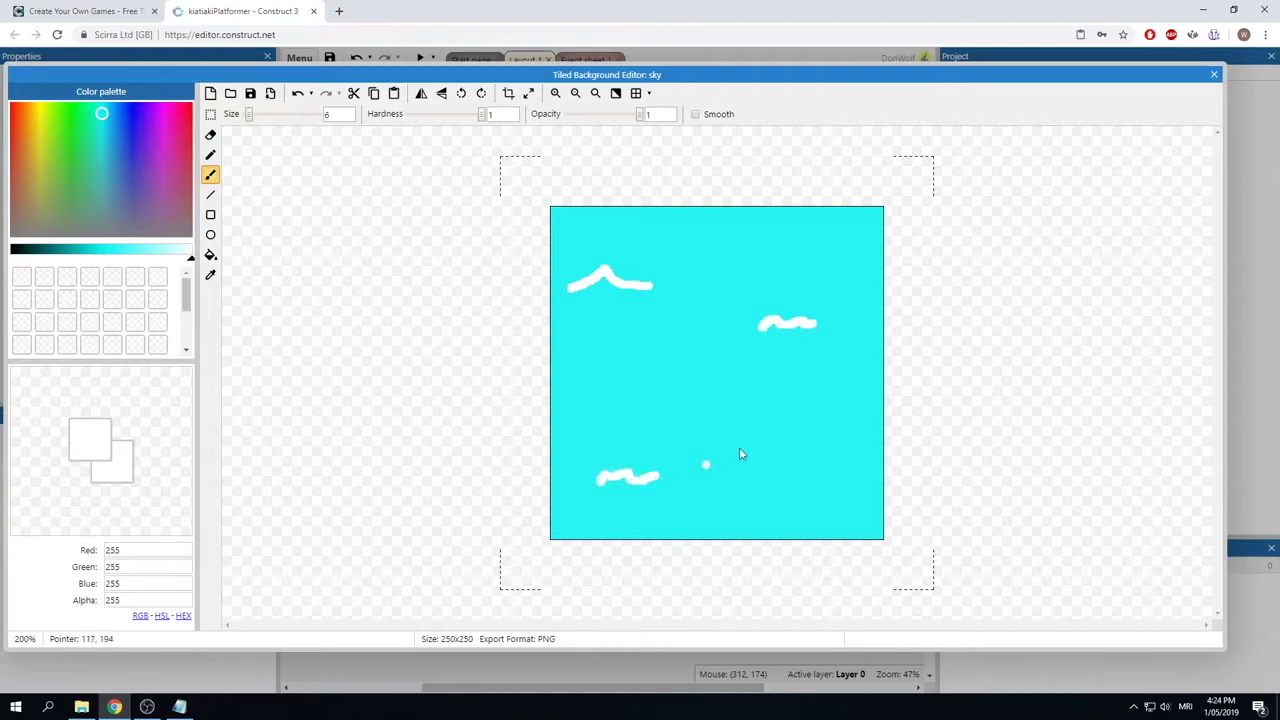
left_click_drag(794, 484, 834, 479)
left_click(1214, 78)
left_click_drag(463, 355, 895, 591)
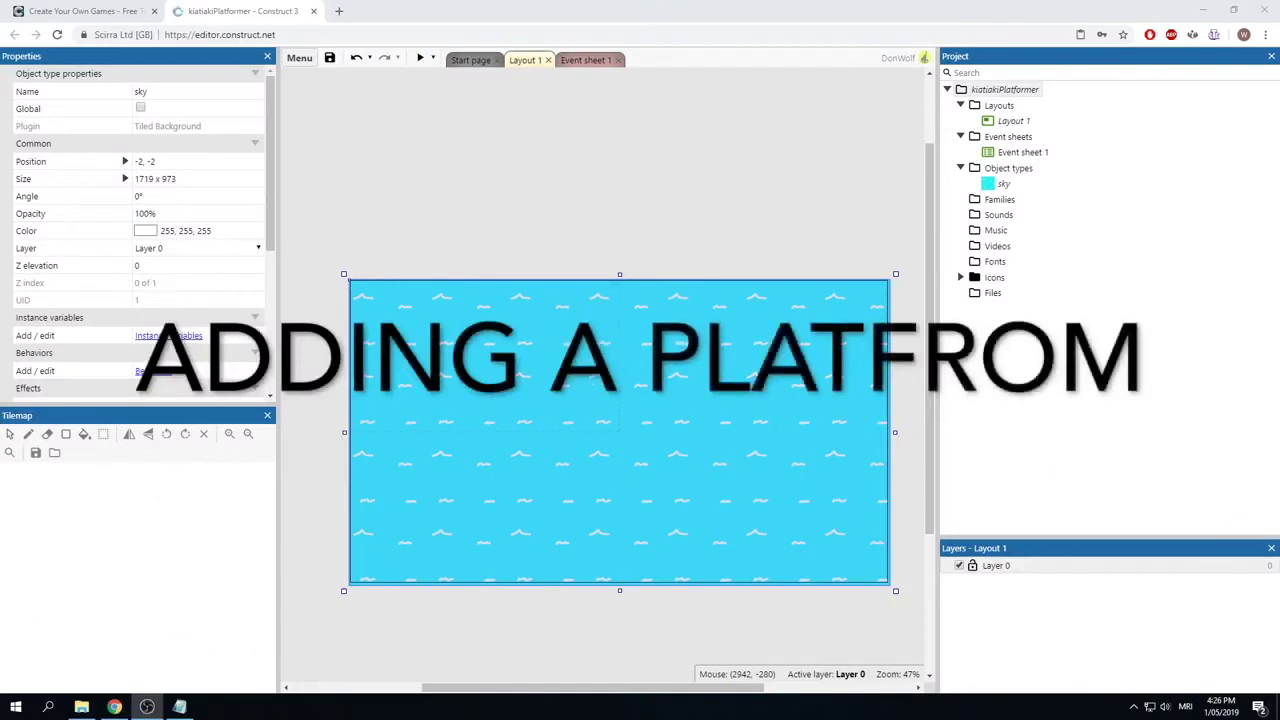
Step: Insert a Sprite object named platform and place it on the layout
right_click(505, 145)
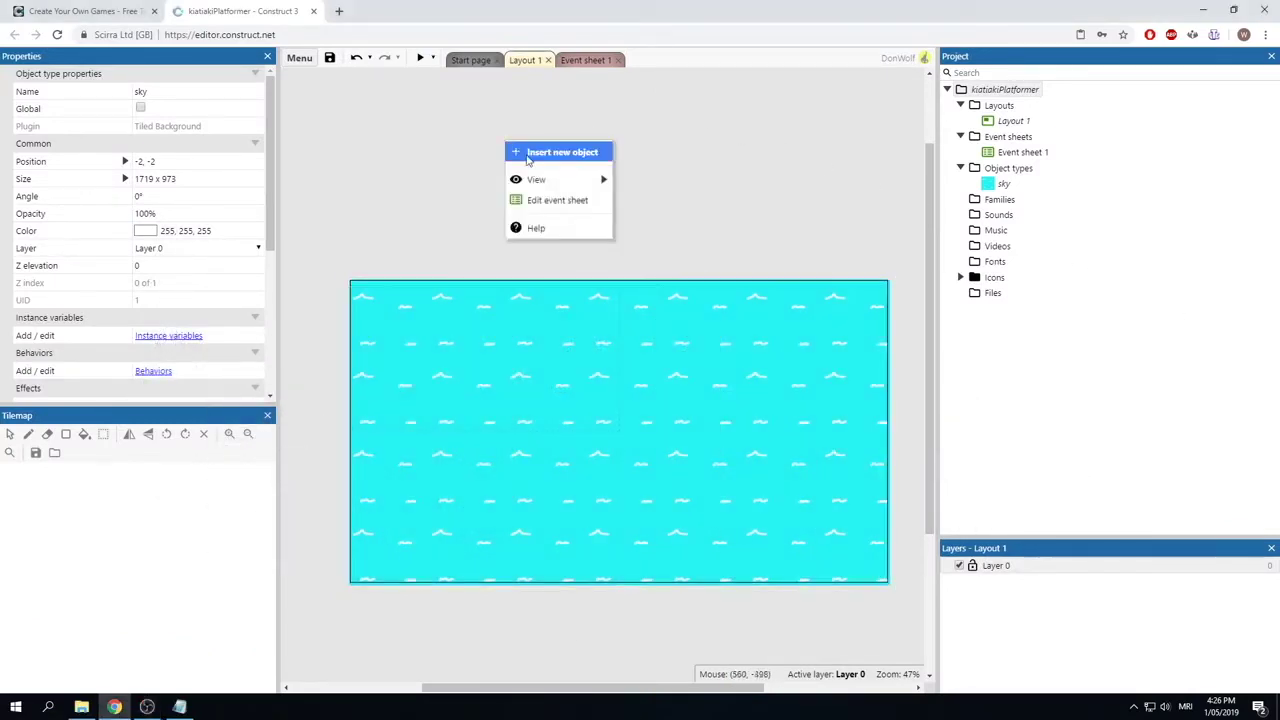
left_click(528, 157)
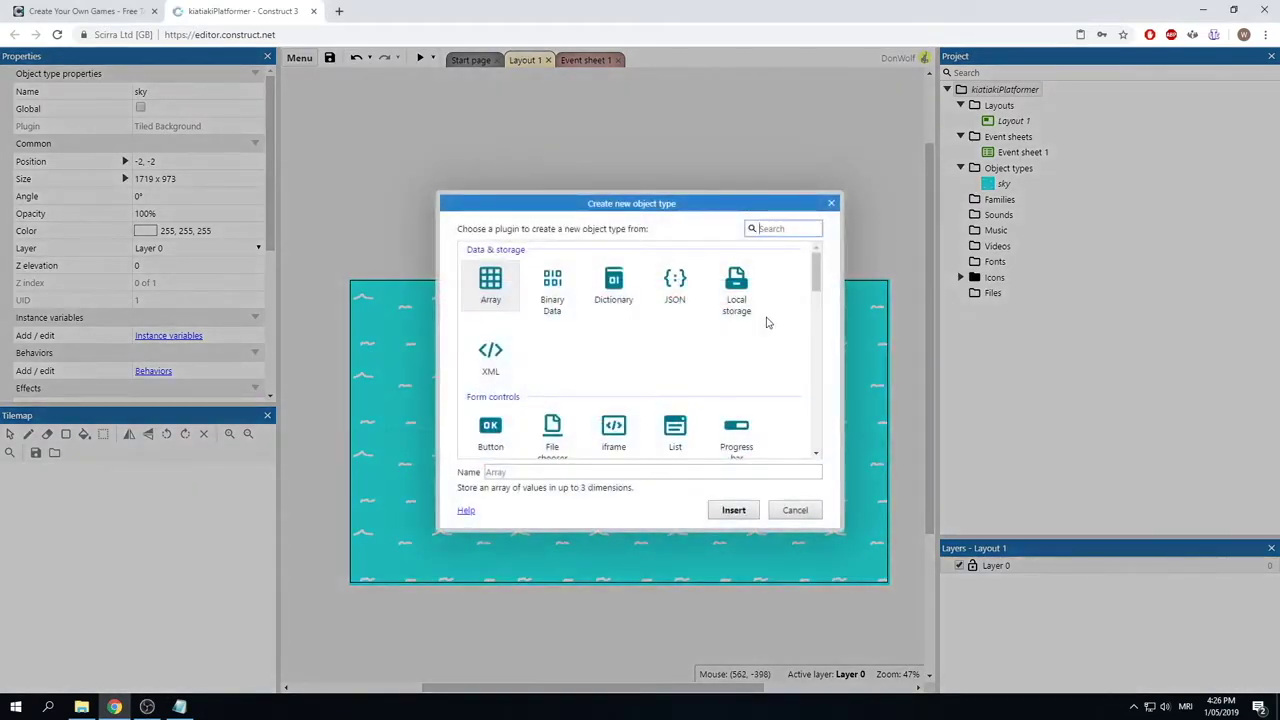
scroll(767, 322, "down", 5)
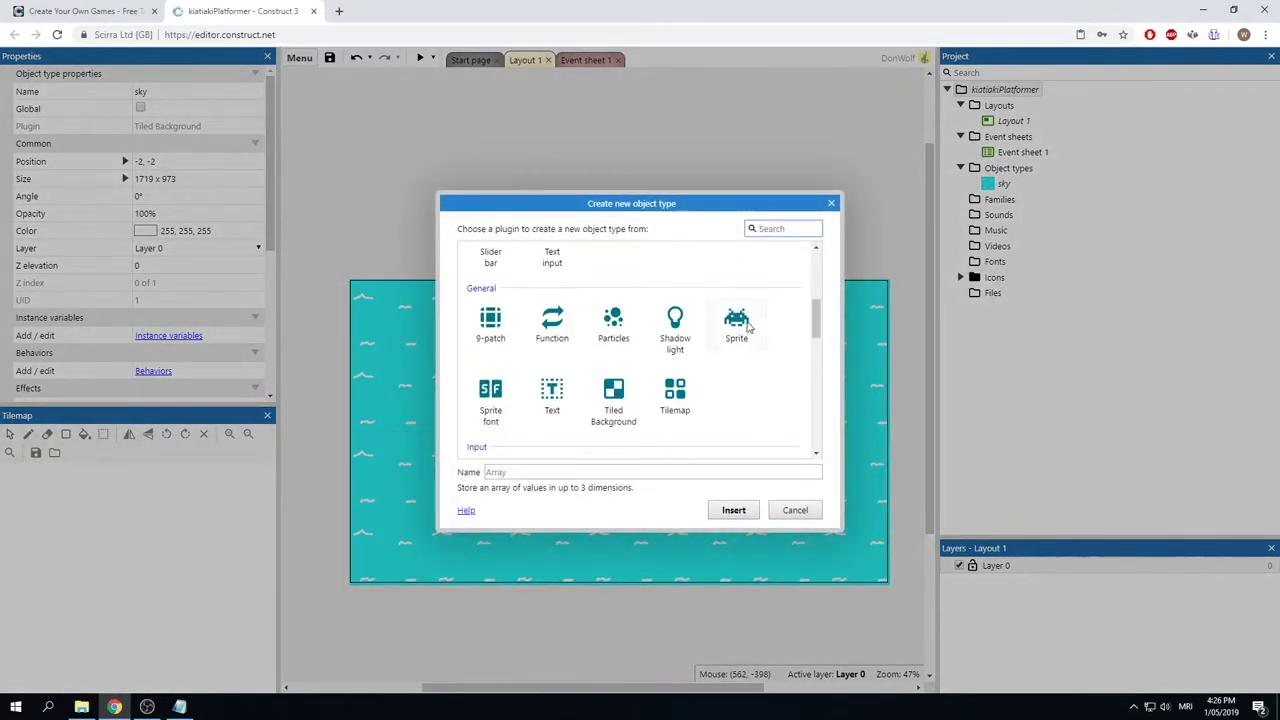
left_click(745, 325)
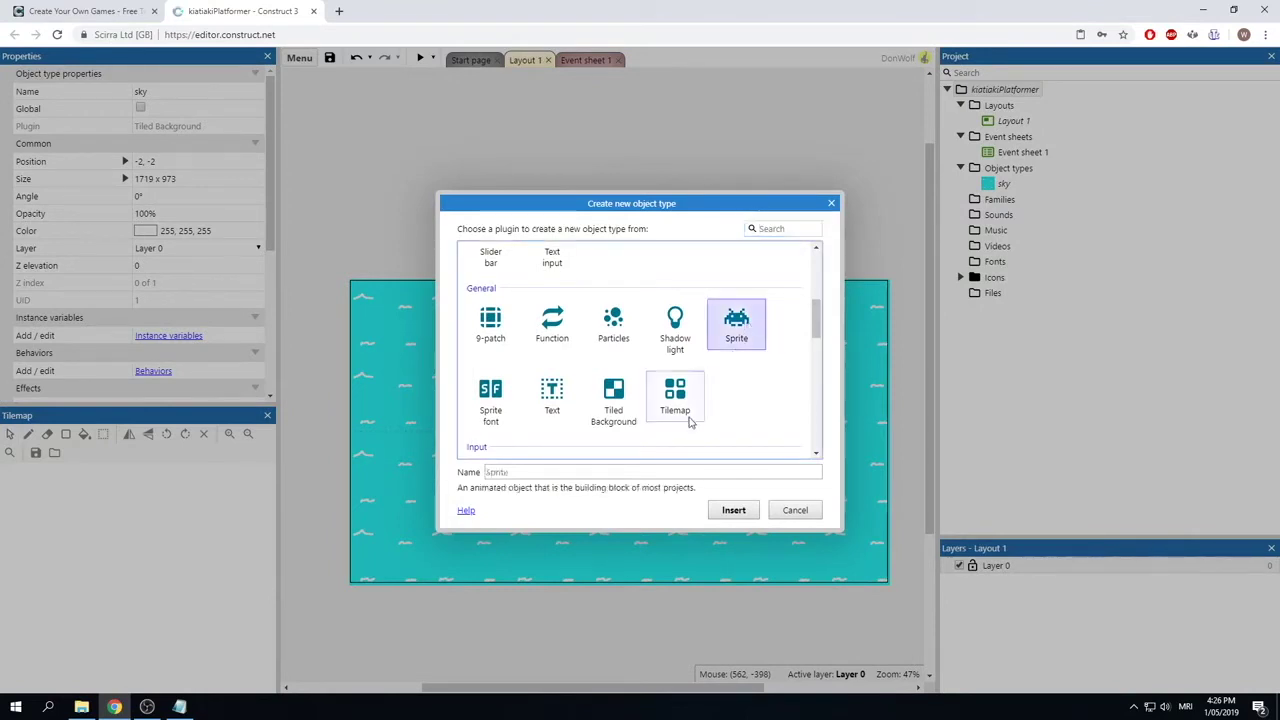
left_click(591, 472)
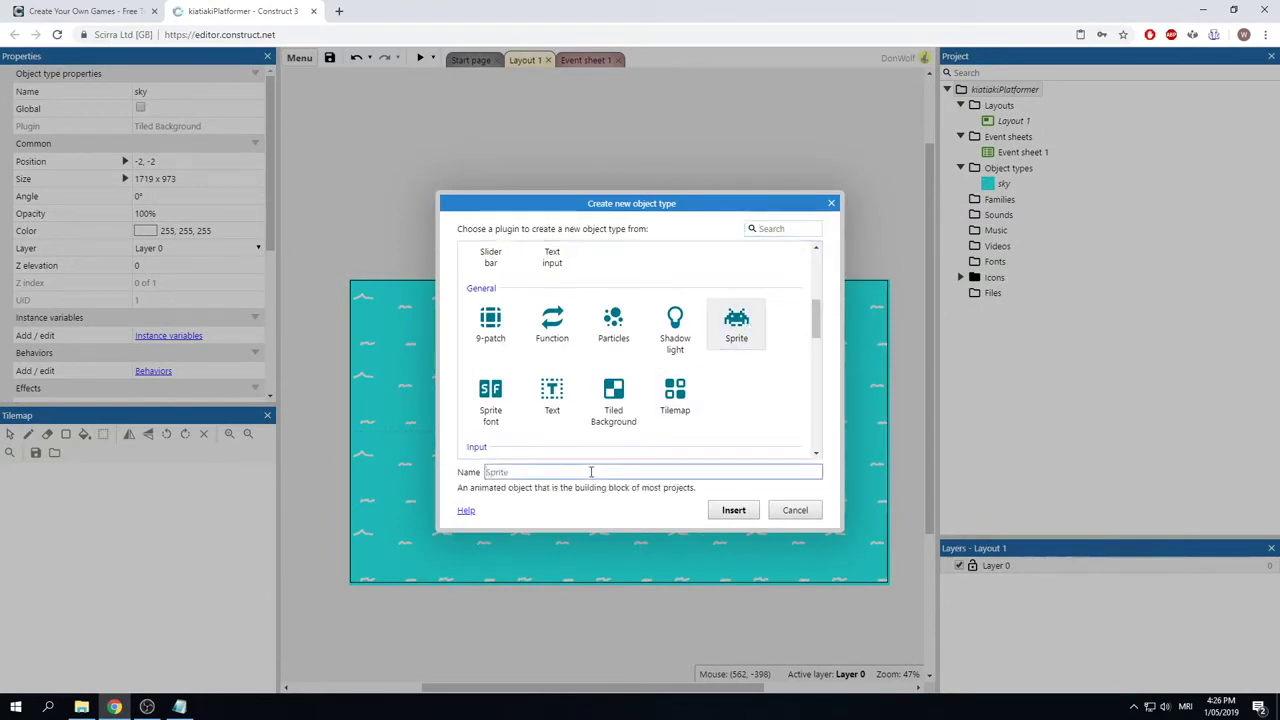
type("platform")
left_click(734, 510)
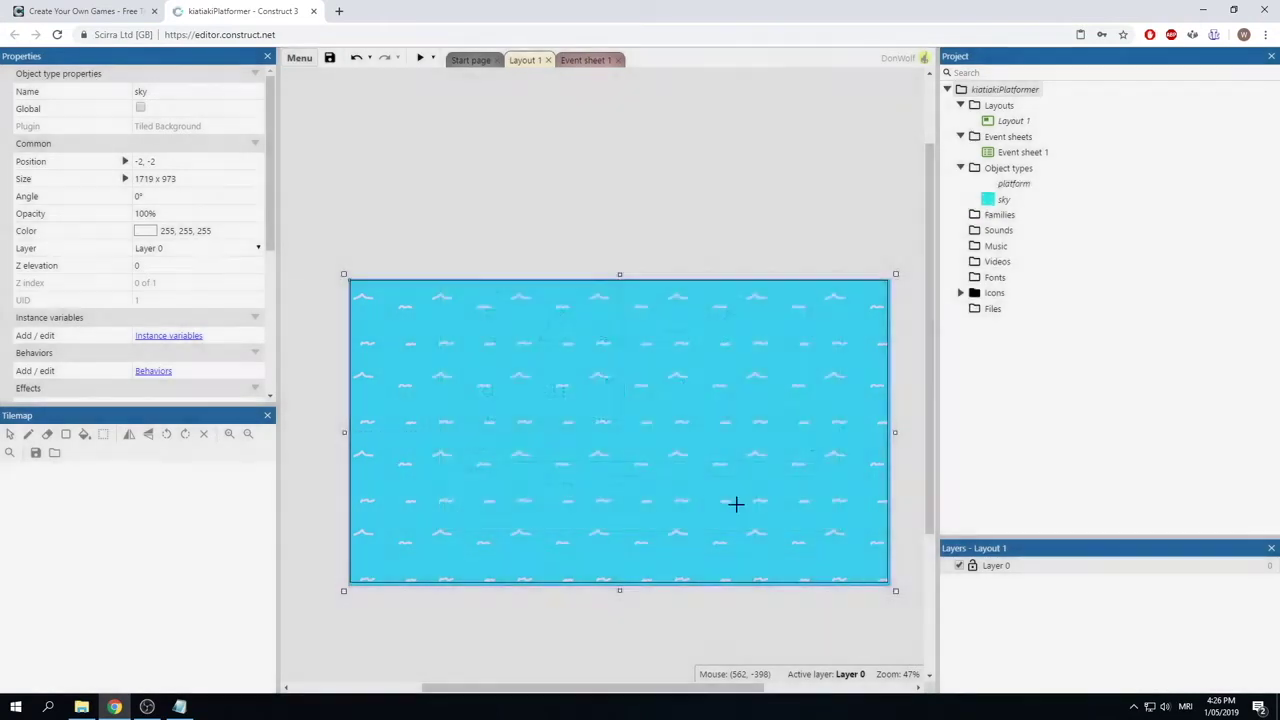
left_click(557, 267)
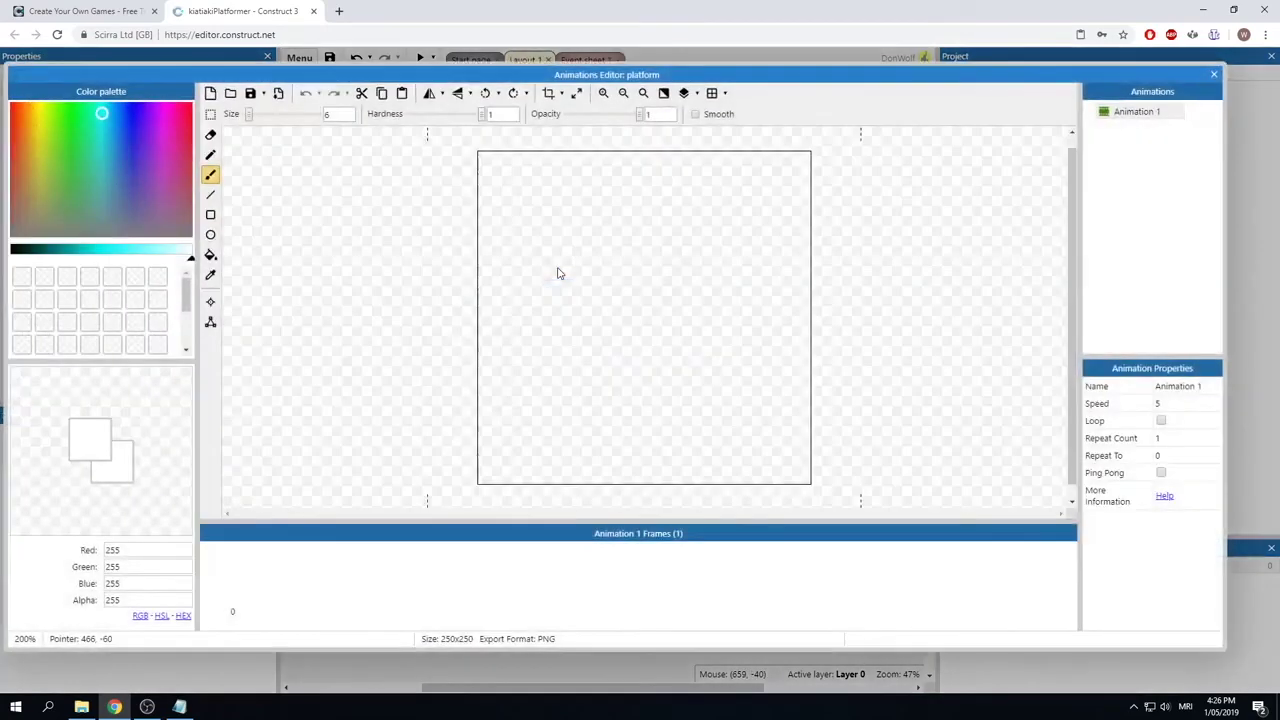
Step: Flood-fill the platform sprite's image with dark green, RGB 13, 127, 9, and close the animations editor
left_click(69, 118)
left_click(71, 250)
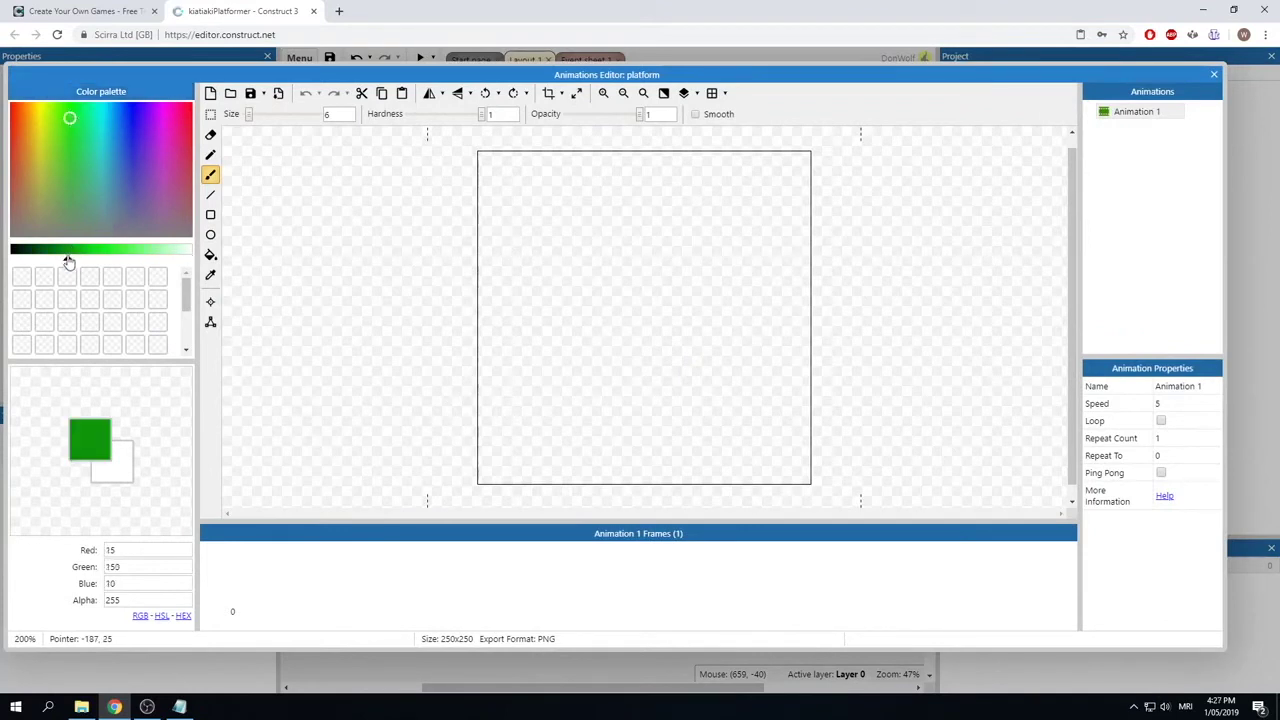
left_click(60, 258)
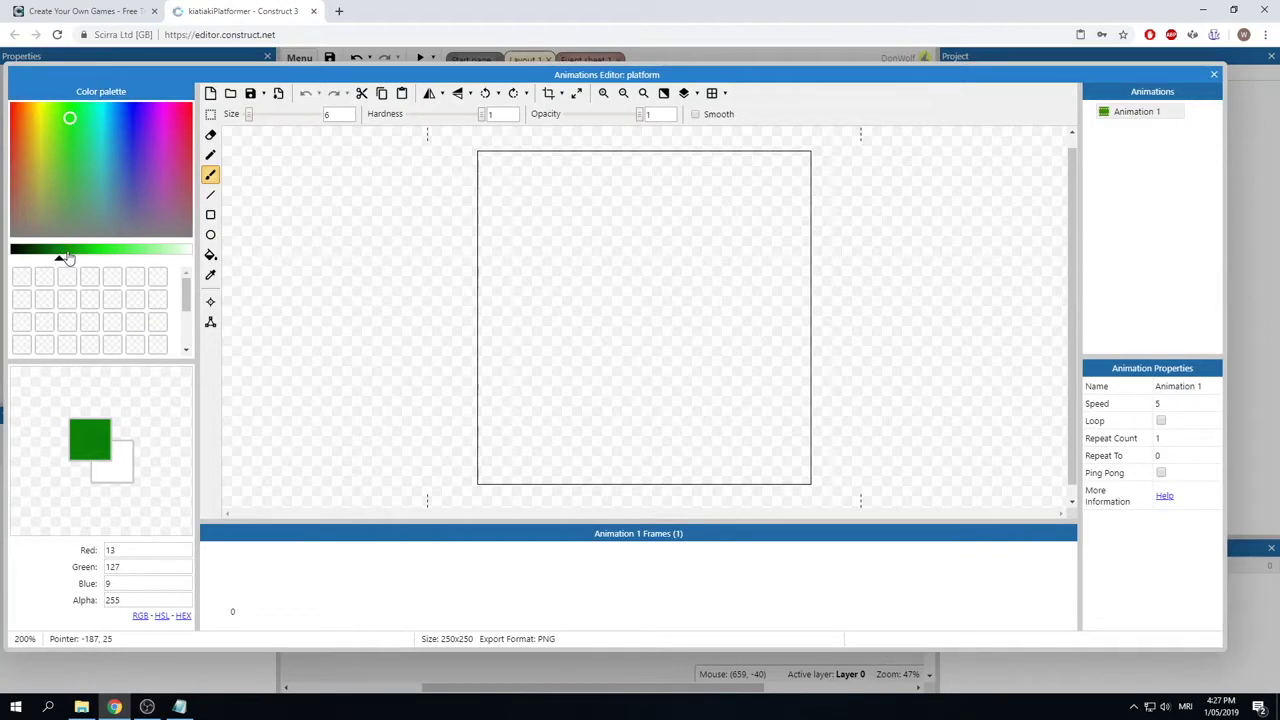
left_click(211, 256)
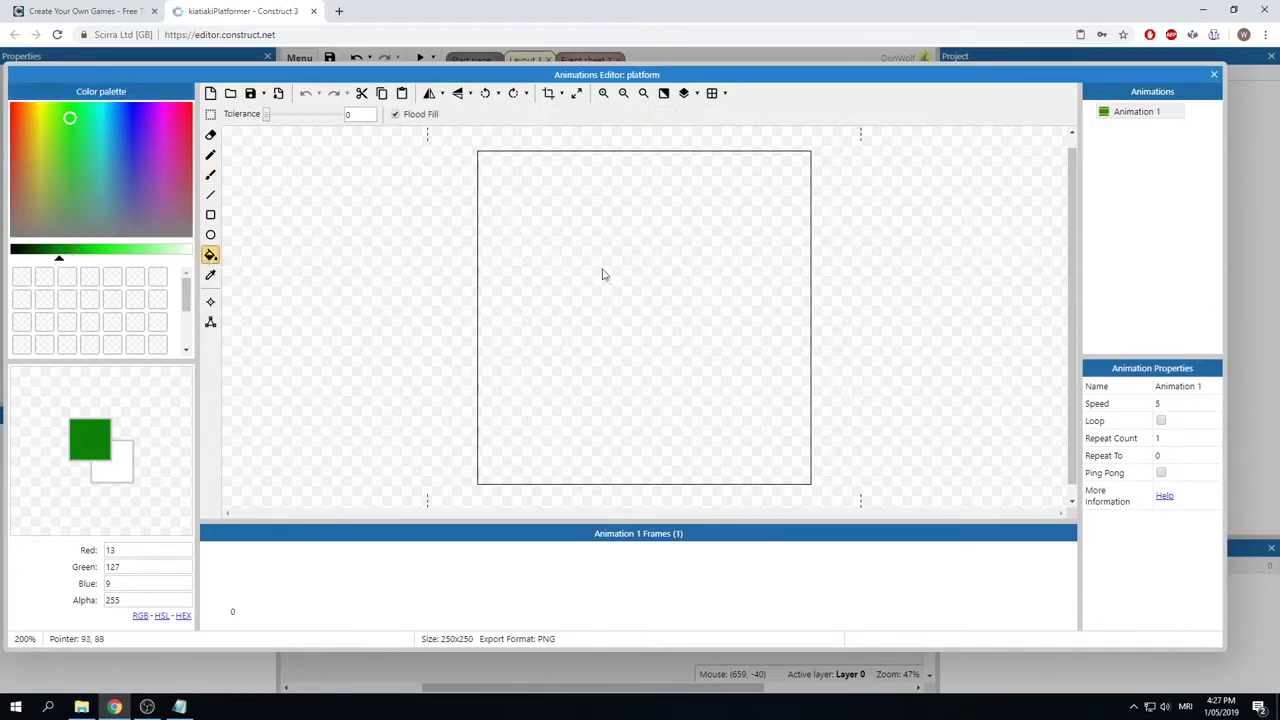
left_click(602, 268)
left_click(1214, 74)
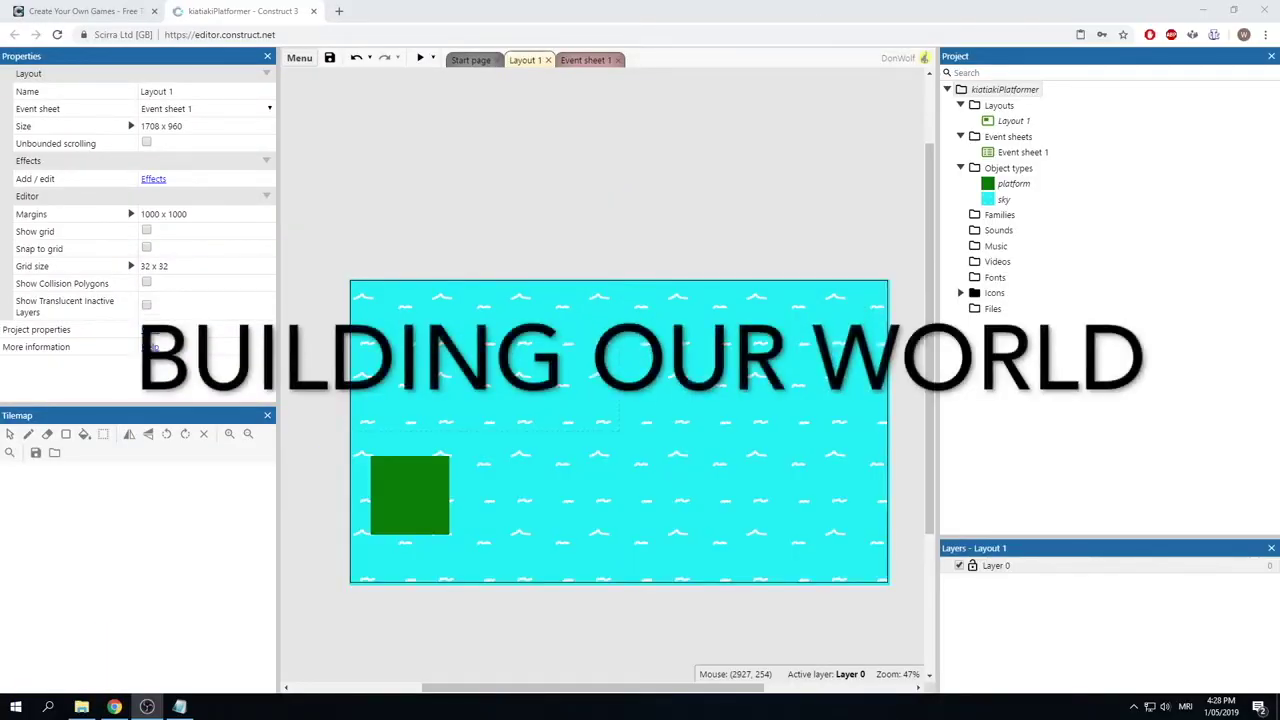
Step: Move the platform to the layout's lower-left corner and flatten it to about 247 x 100
left_click_drag(391, 503, 375, 608)
left_click_drag(434, 649, 432, 601)
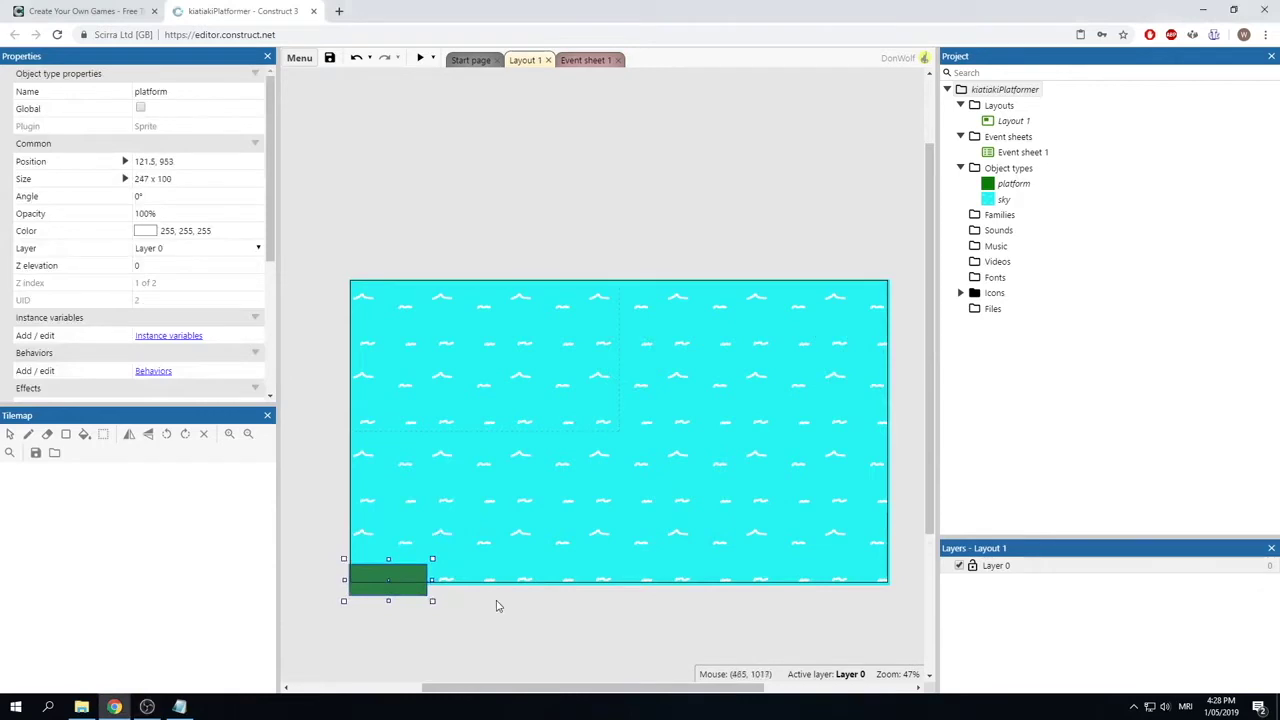
left_click(495, 604)
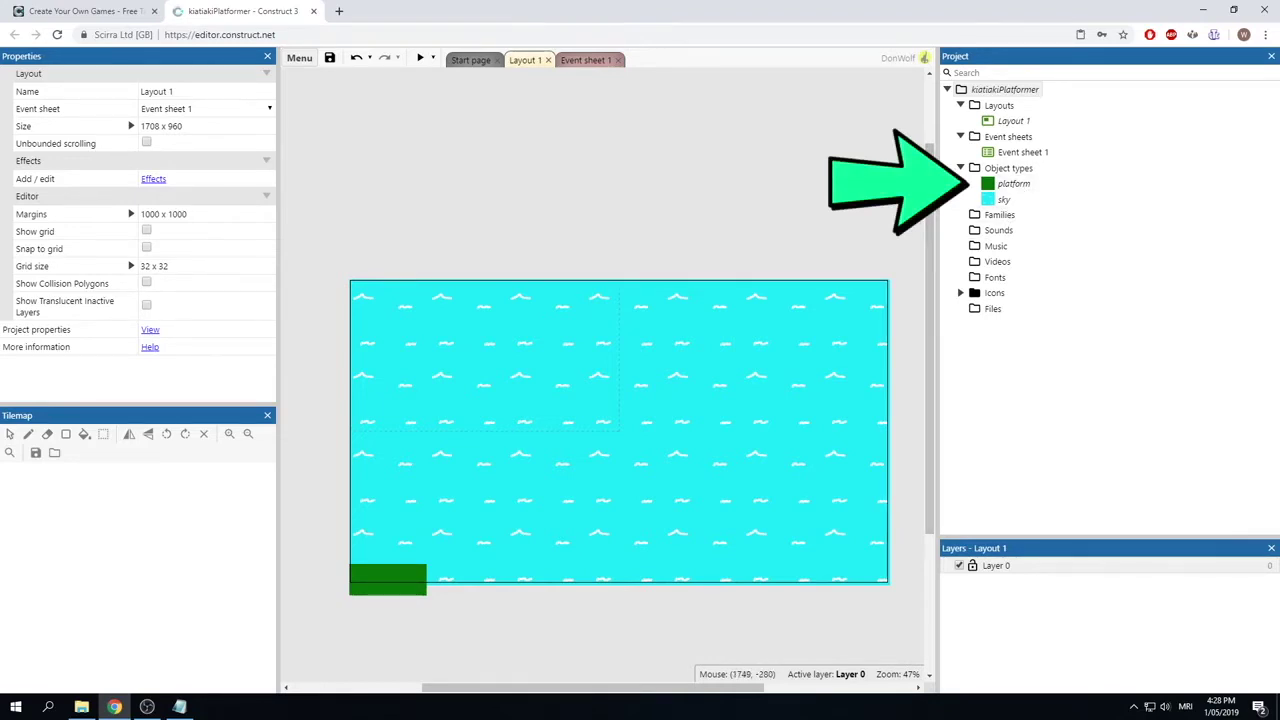
Step: Place five more platform instances in a spaced row along the layout's lower edge
left_click_drag(1013, 184, 599, 572)
left_click_drag(1010, 185, 701, 568)
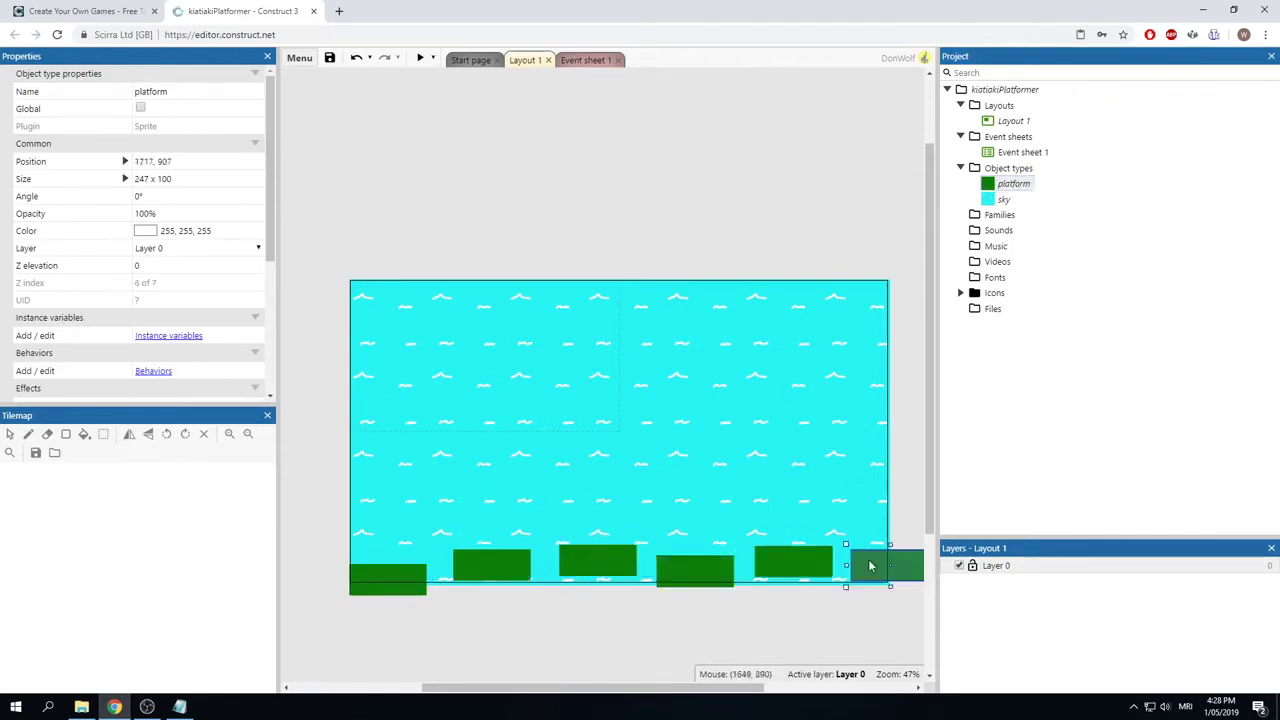
Step: Narrow the fifth platform and adjust the spacing of the last three platforms along the layout's lower edge
left_click_drag(866, 566, 799, 564)
left_click(829, 605)
left_click(839, 550)
left_click(752, 576)
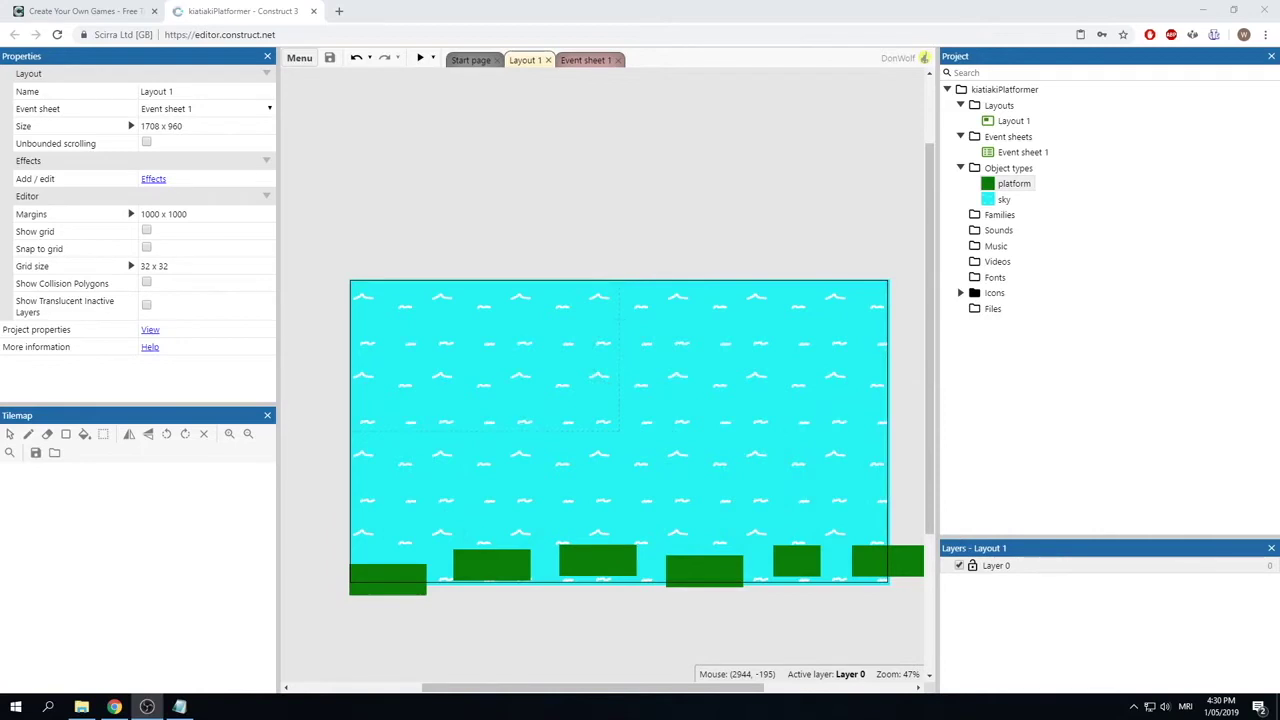
Step: Open the selection of behaviors that can be added to the platform sprite
left_click(384, 581)
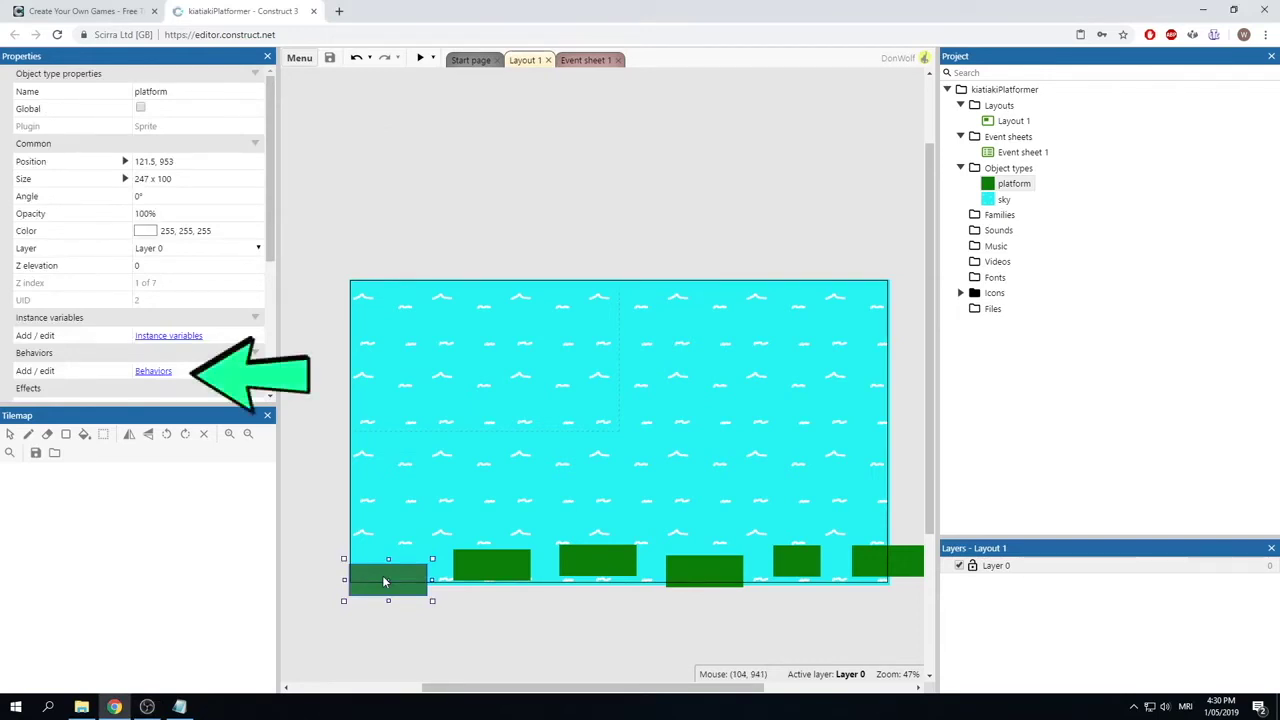
scroll(77, 214, "down", 1)
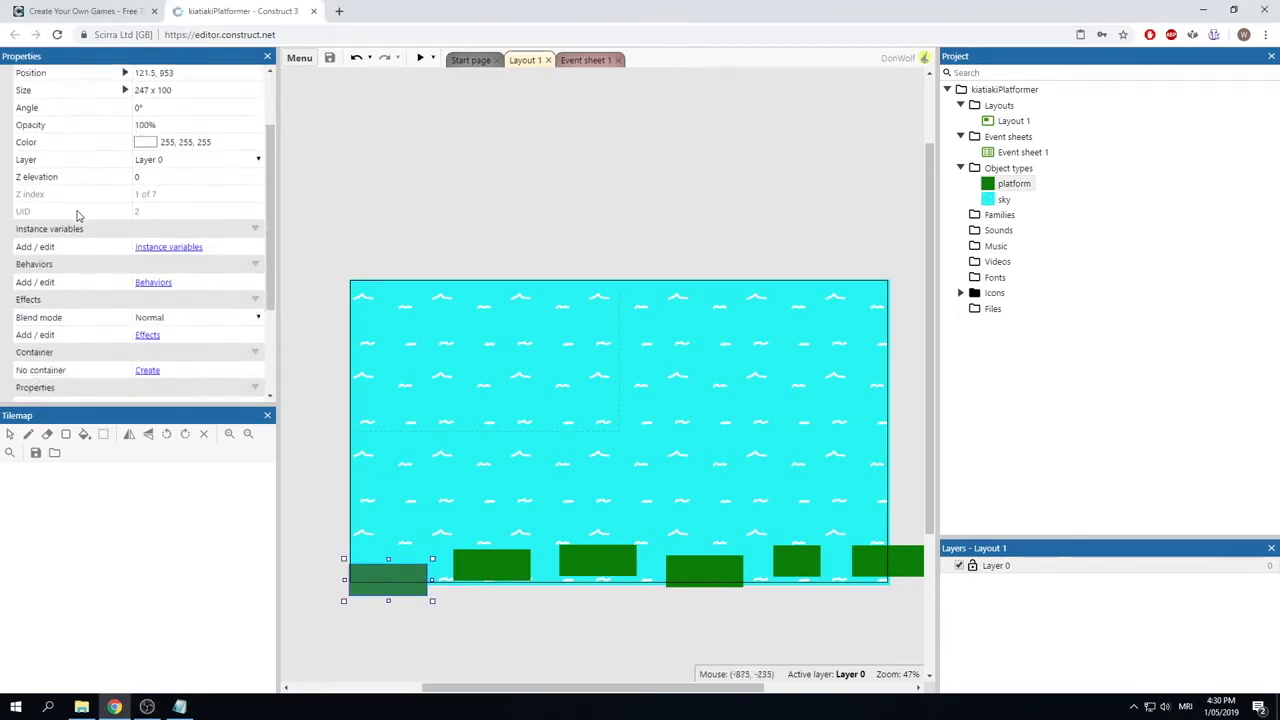
left_click(163, 284)
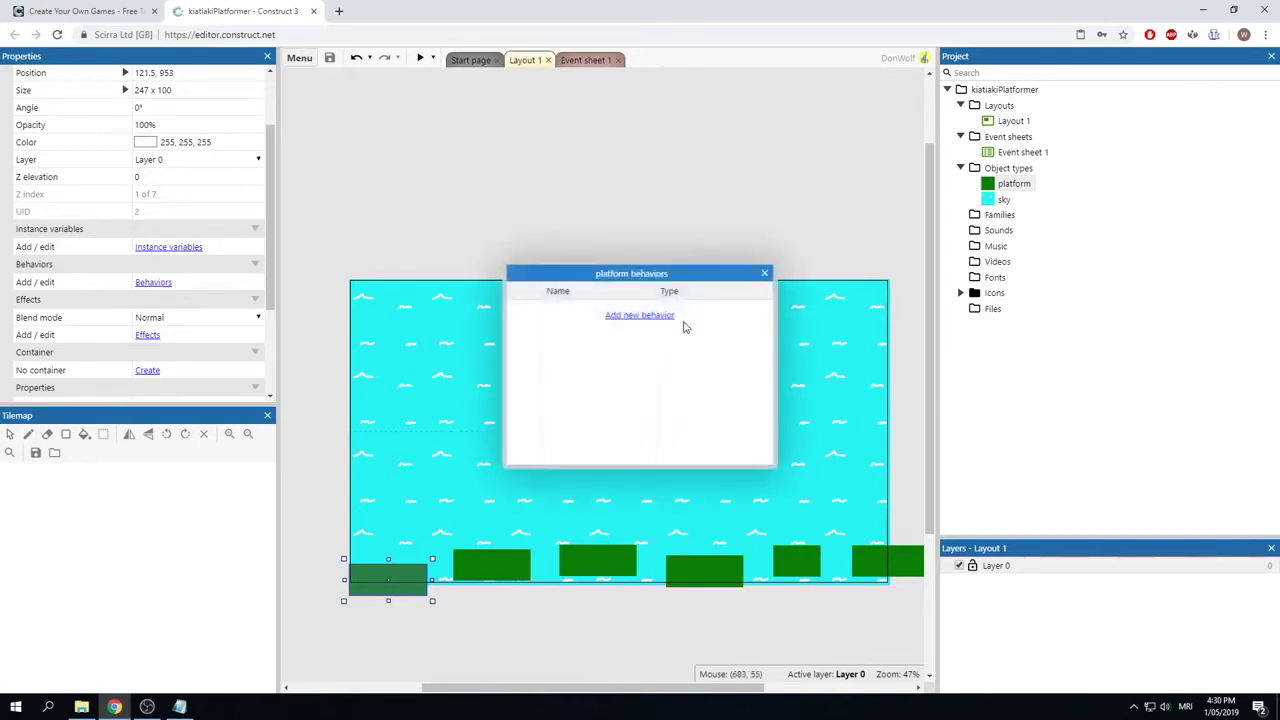
left_click(633, 316)
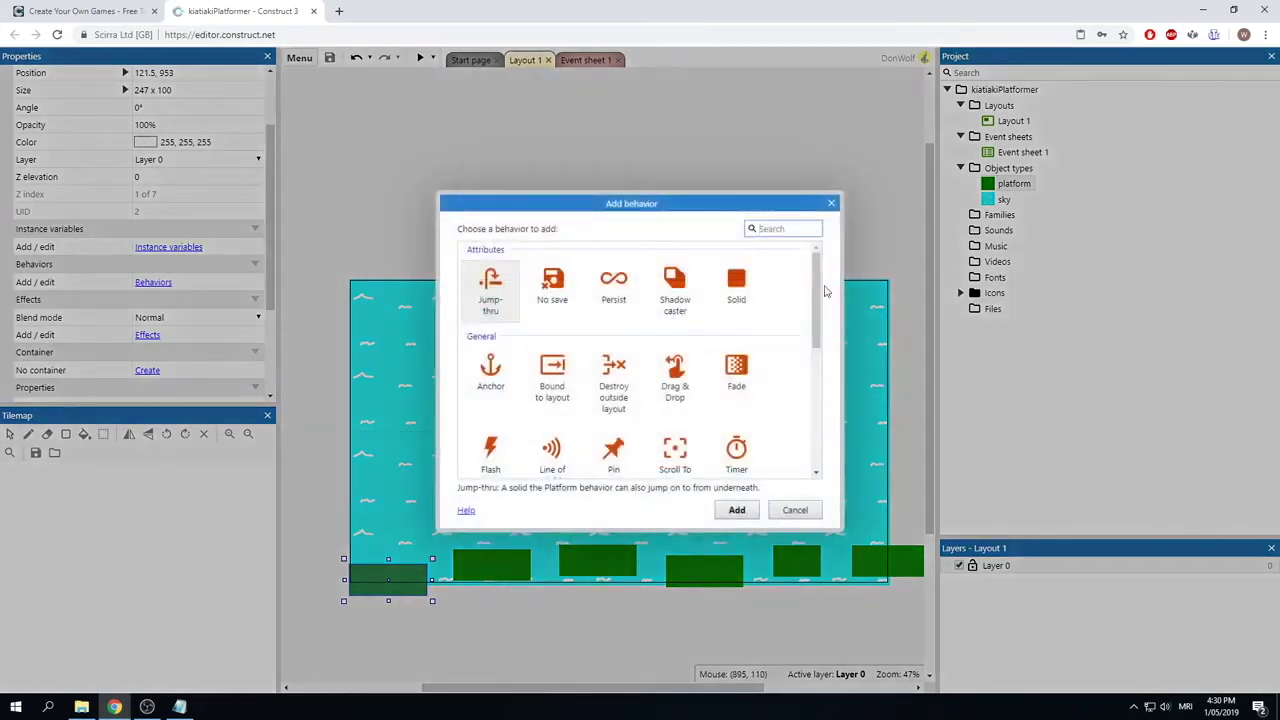
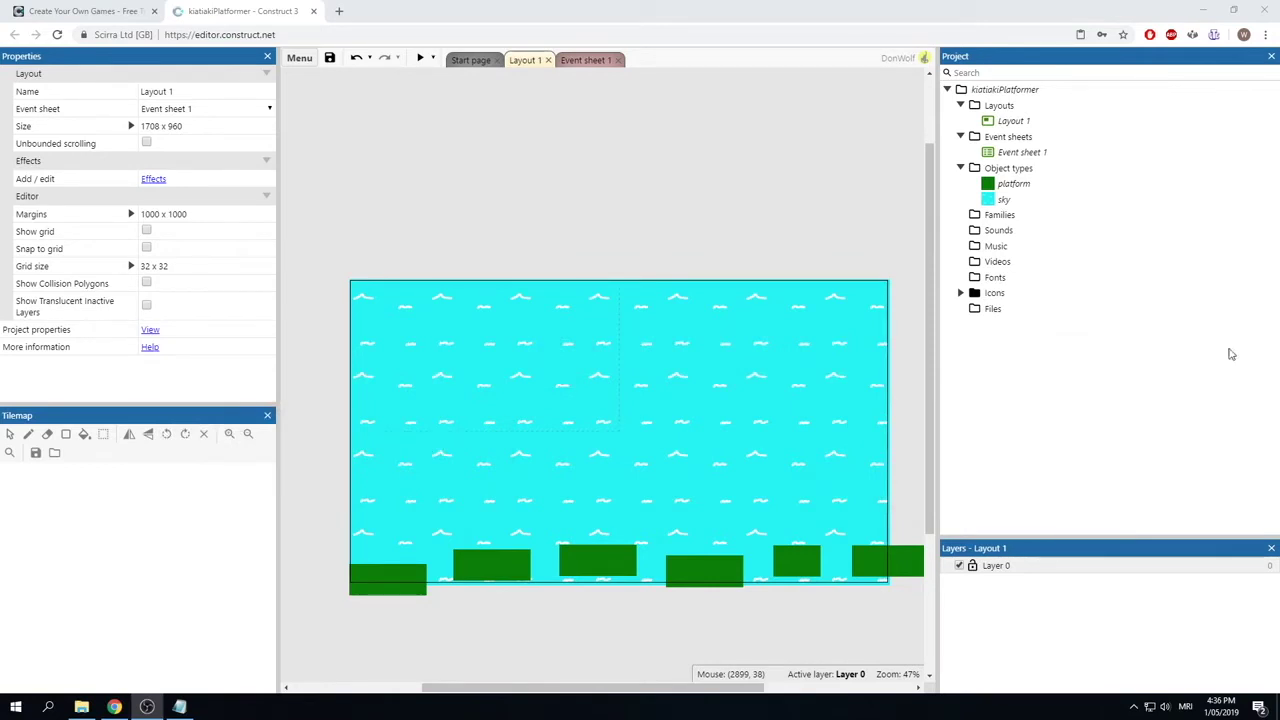
Step: Insert a Sprite object named Player and place it in the middle of the layout
right_click(504, 173)
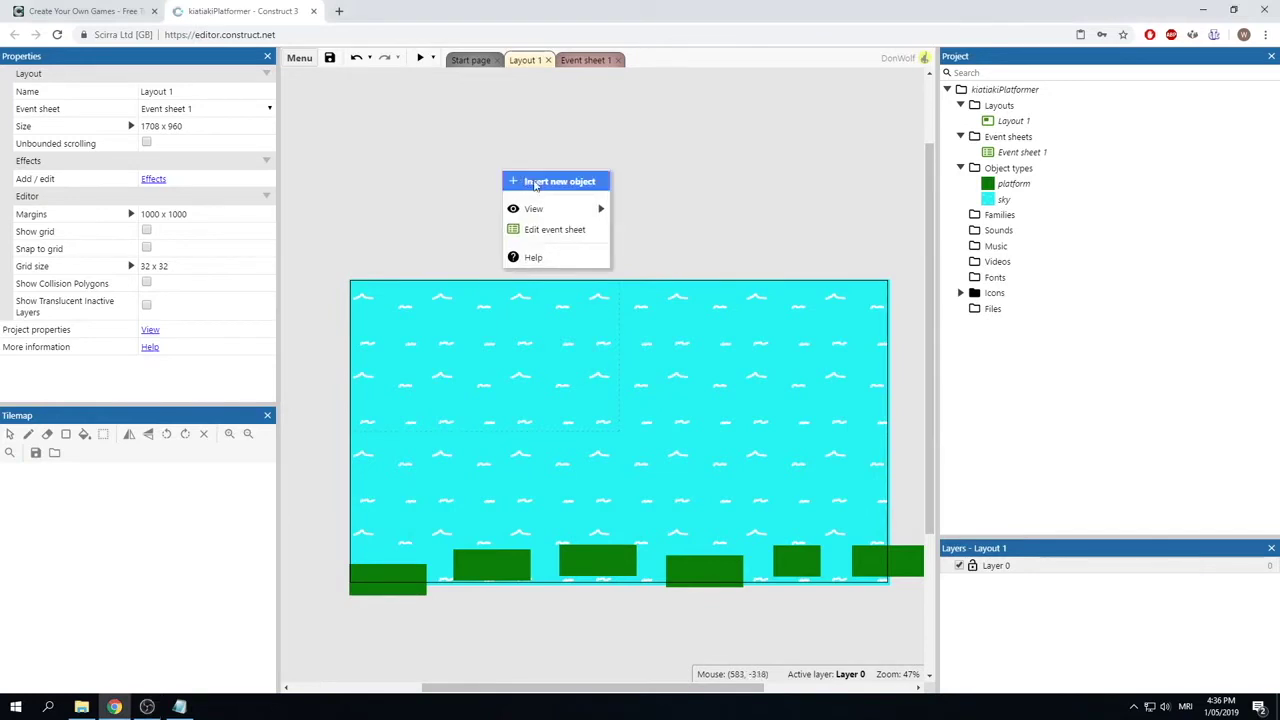
left_click(535, 182)
scroll(740, 277, "down", 2)
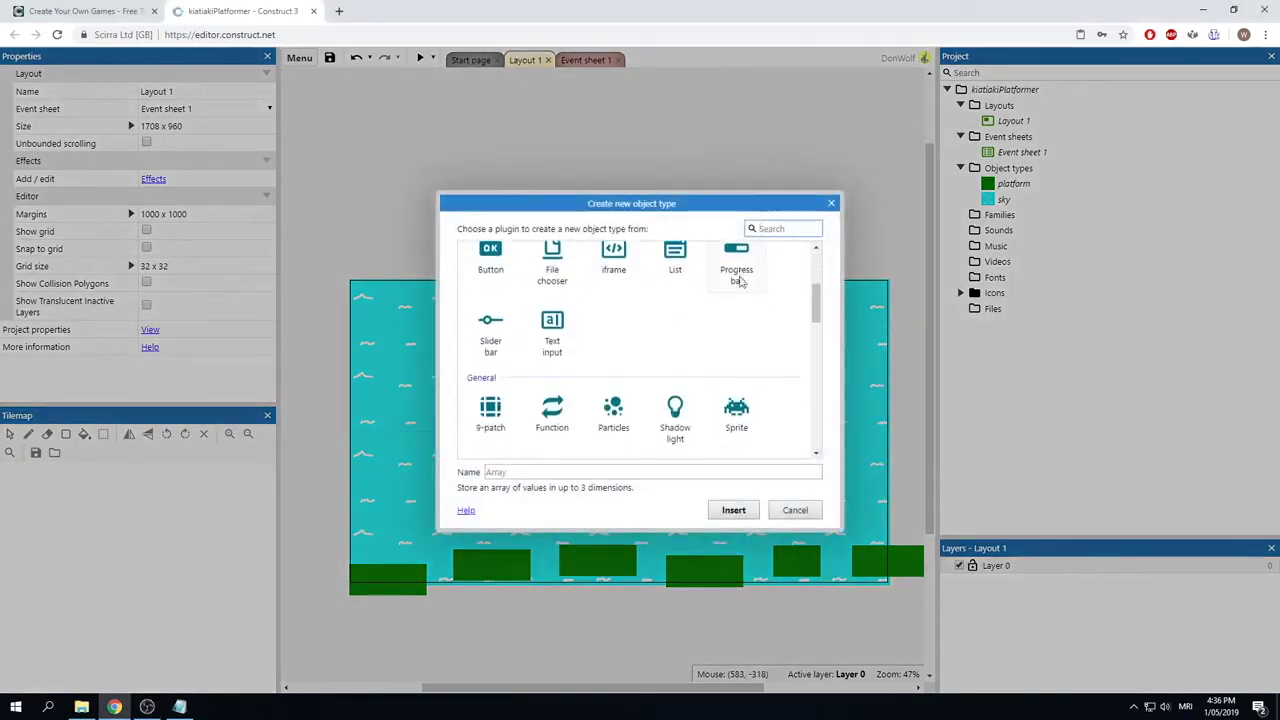
left_click(737, 412)
left_click(535, 474)
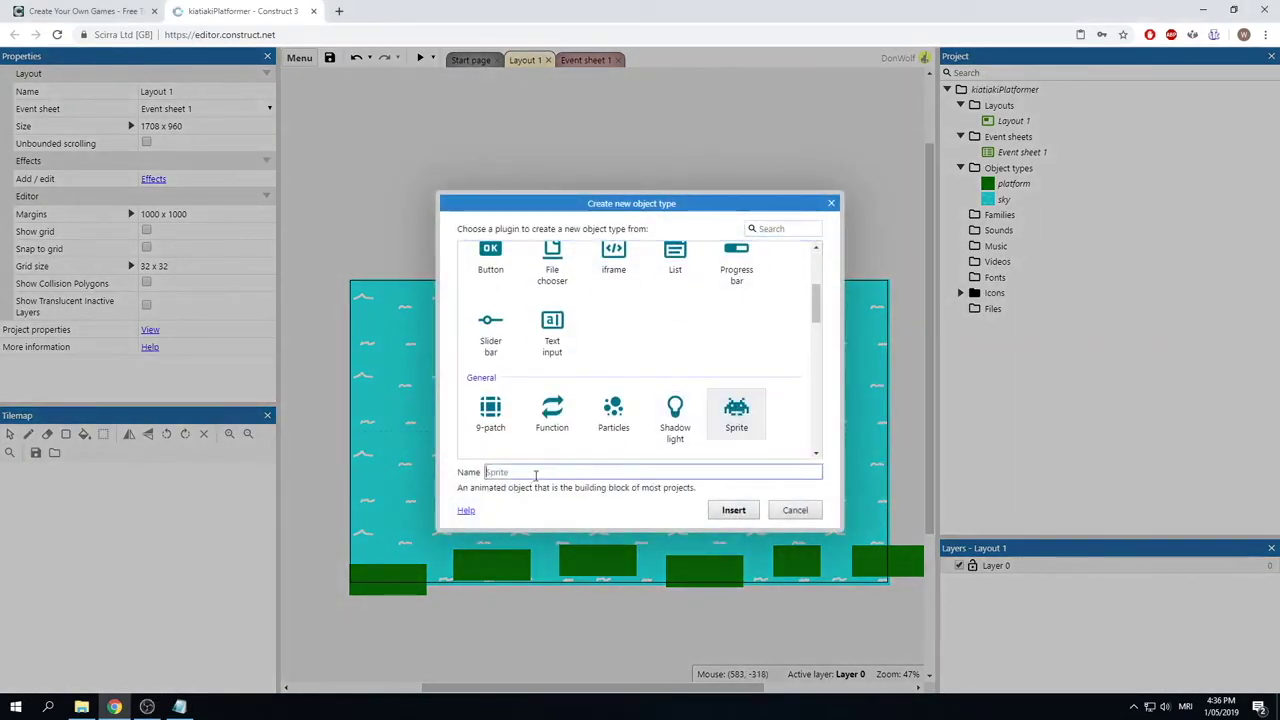
type("Play")
left_click(733, 511)
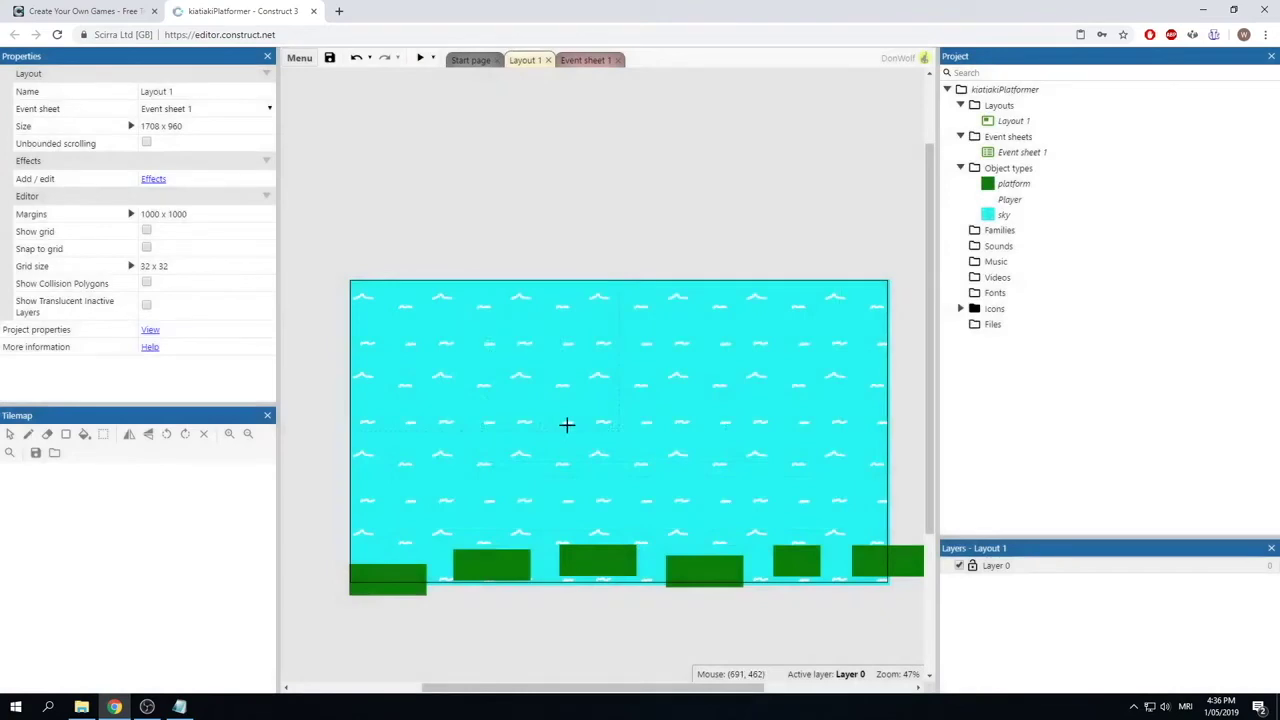
left_click(566, 424)
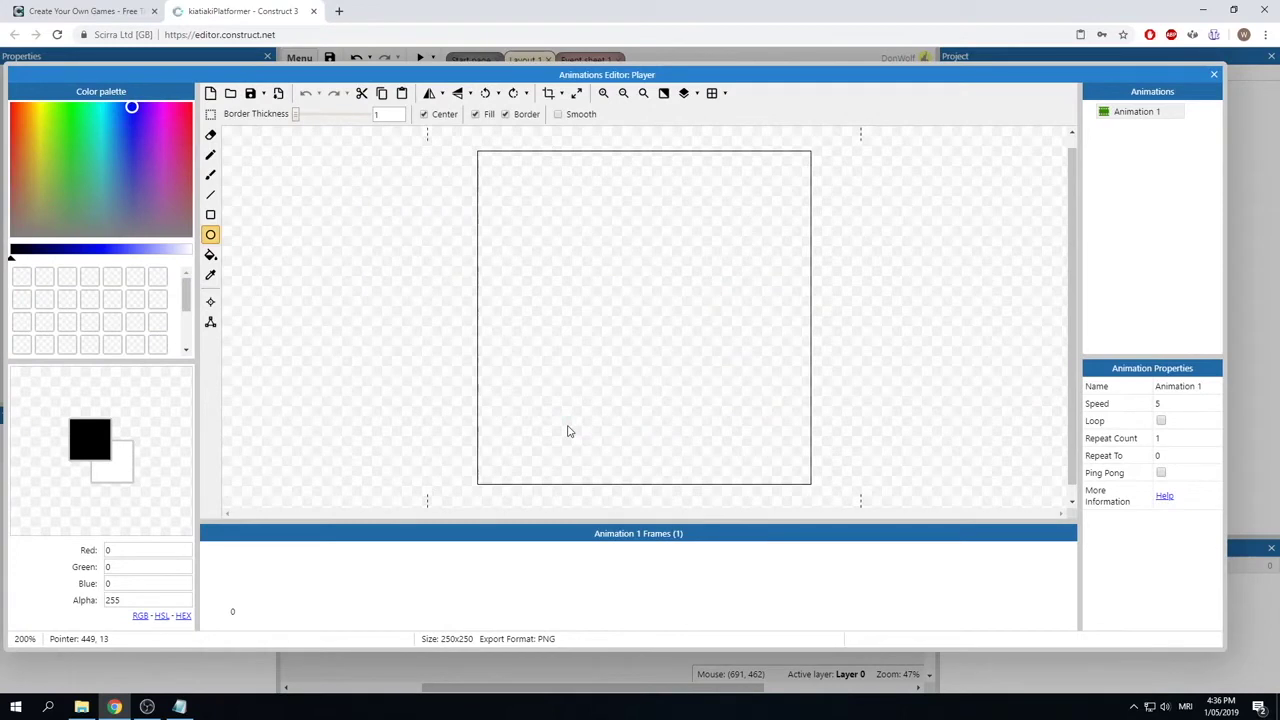
Step: Flood-fill the Player sprite's image with blue, RGB 25, 25, 247
left_click(132, 109)
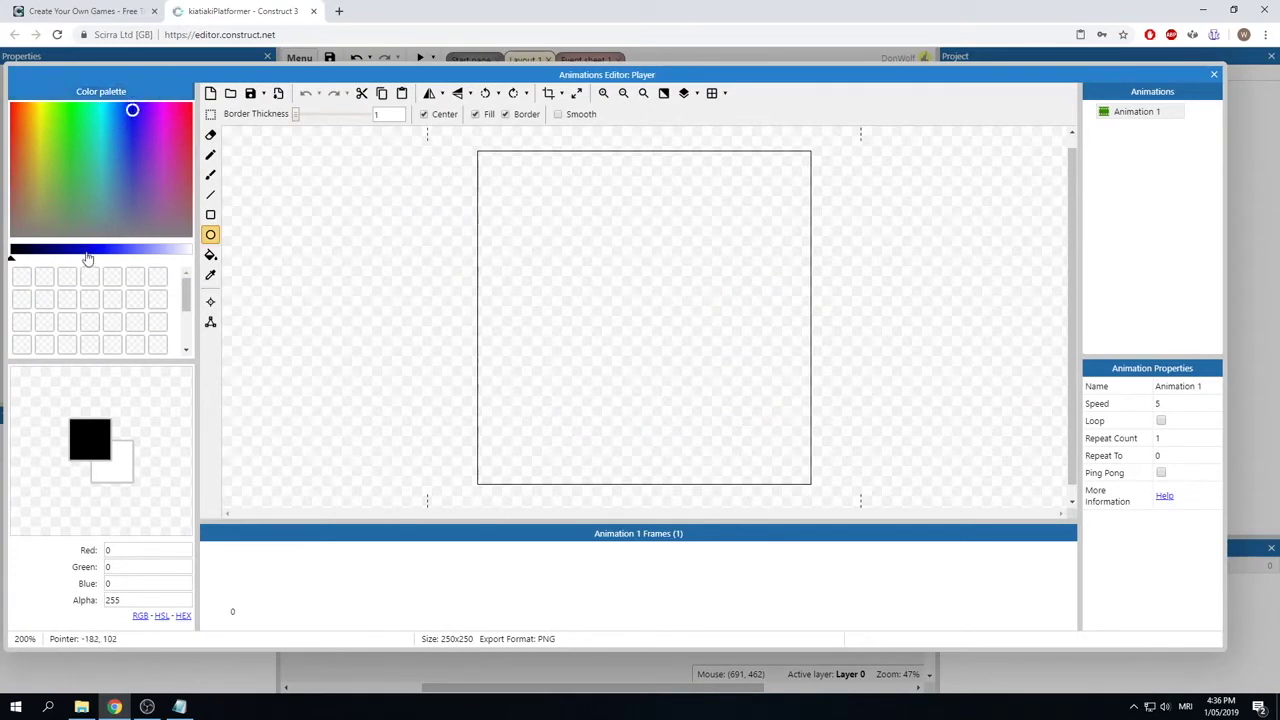
left_click_drag(97, 258, 108, 258)
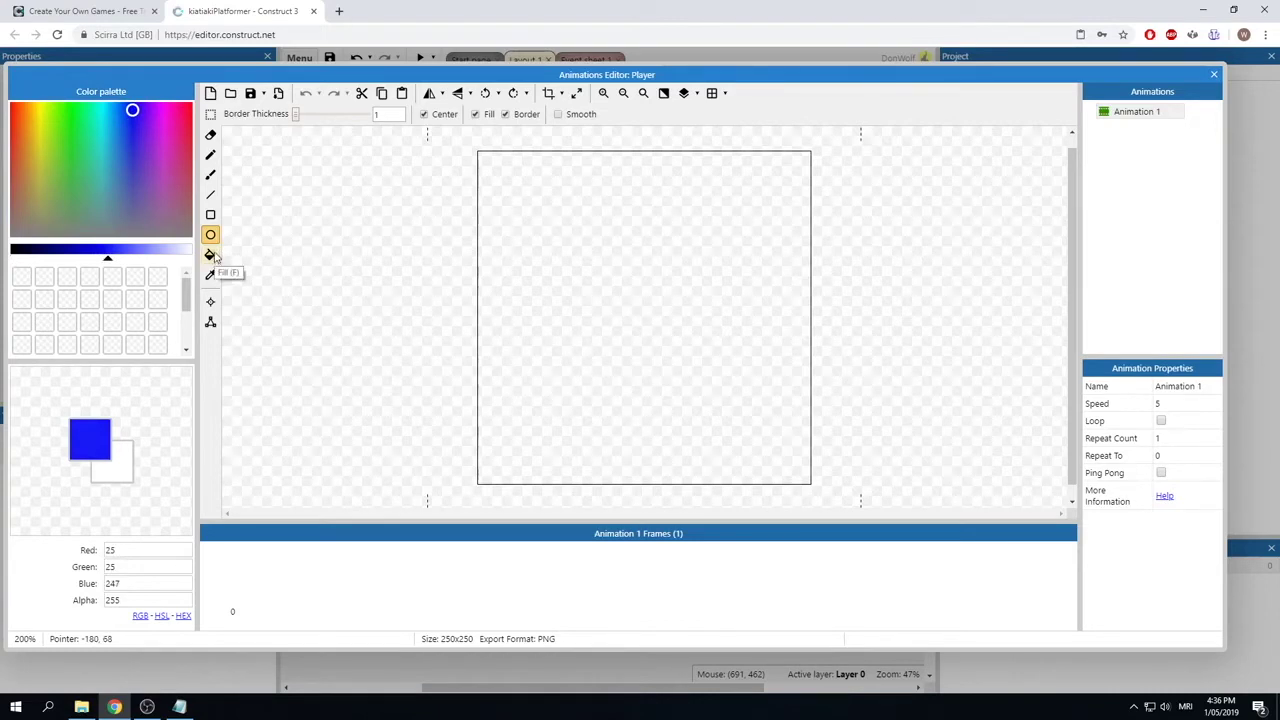
left_click(211, 255)
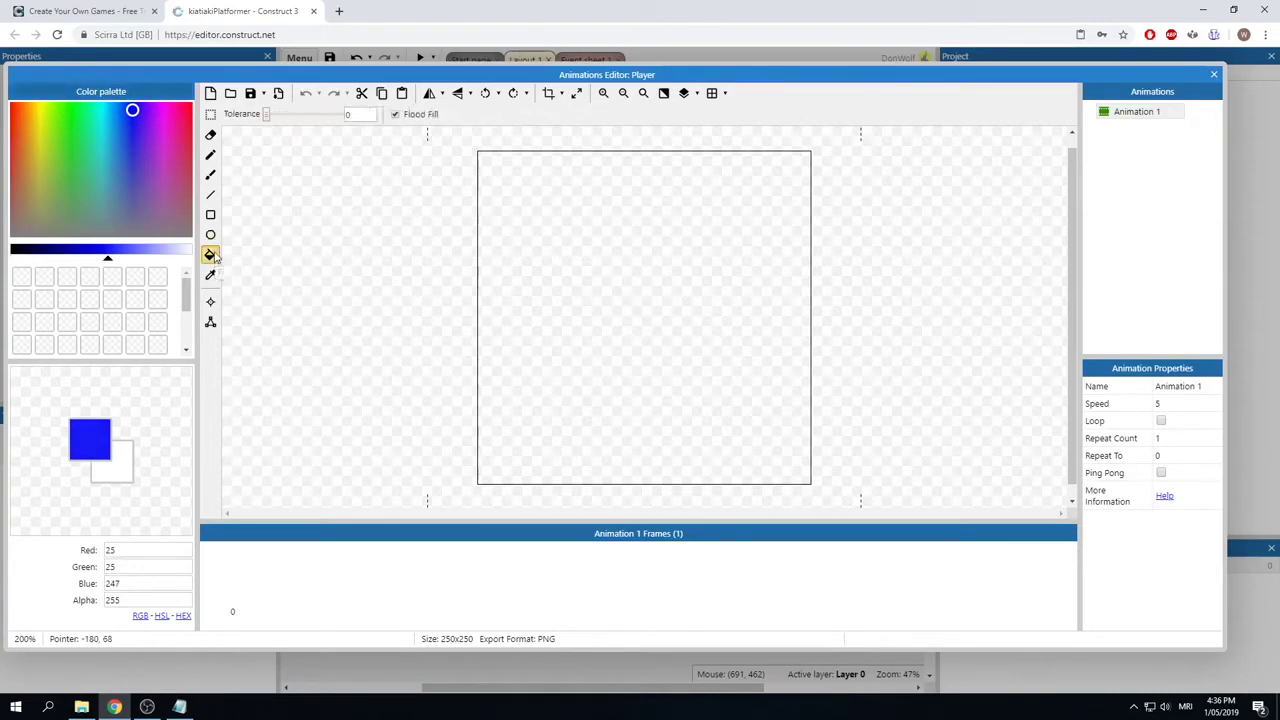
left_click(601, 225)
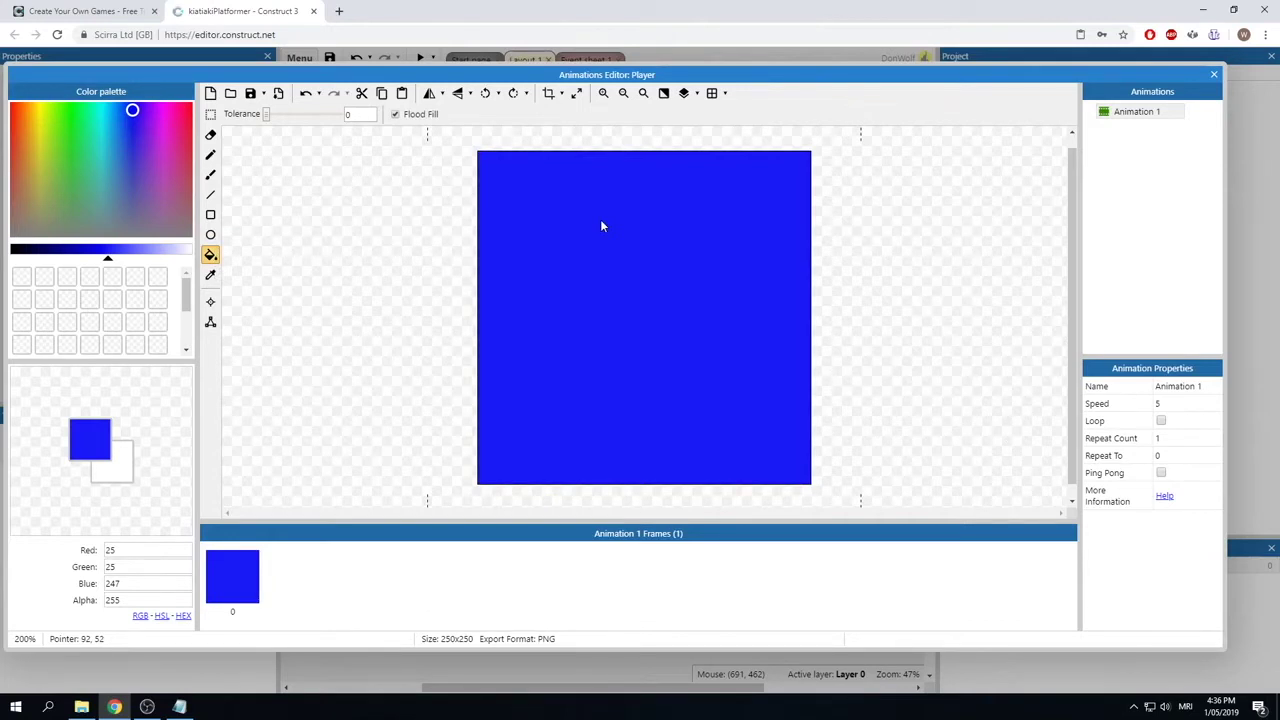
Step: Draw two filled white ellipses as eyes and a wide white ellipse with radii of about 55 x 10 as the mouth
left_click(210, 236)
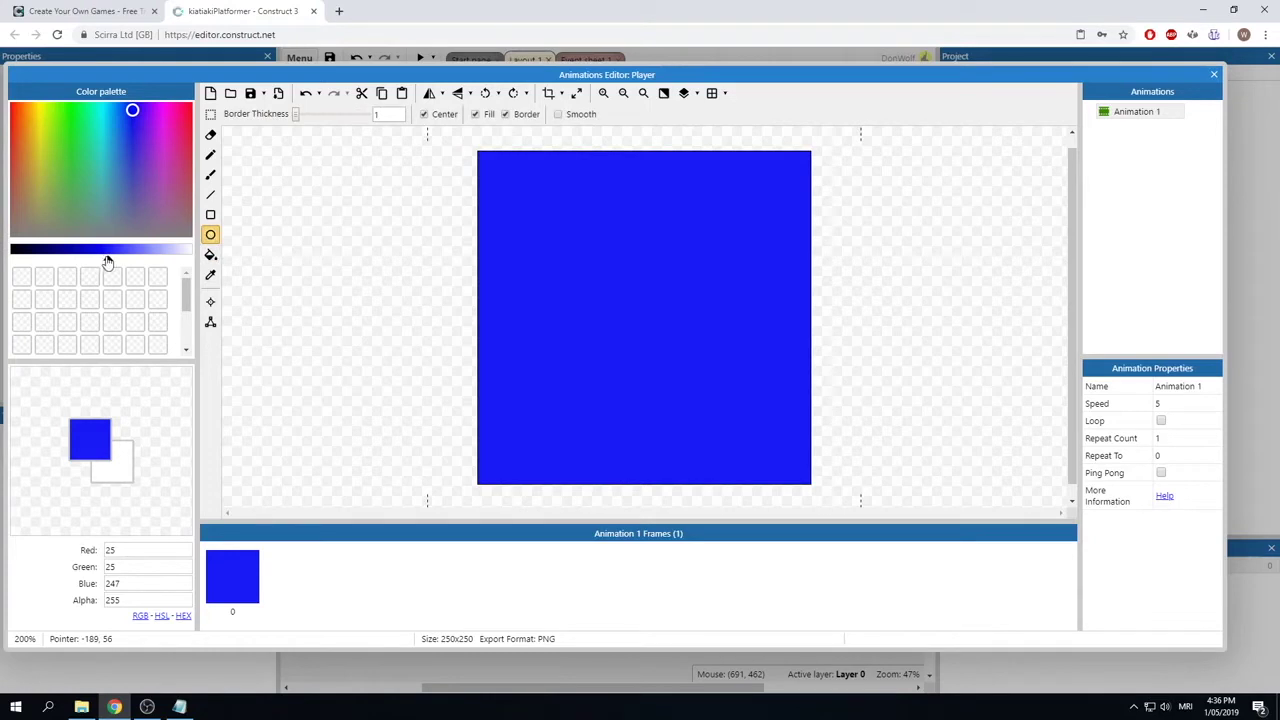
left_click_drag(108, 258, 190, 258)
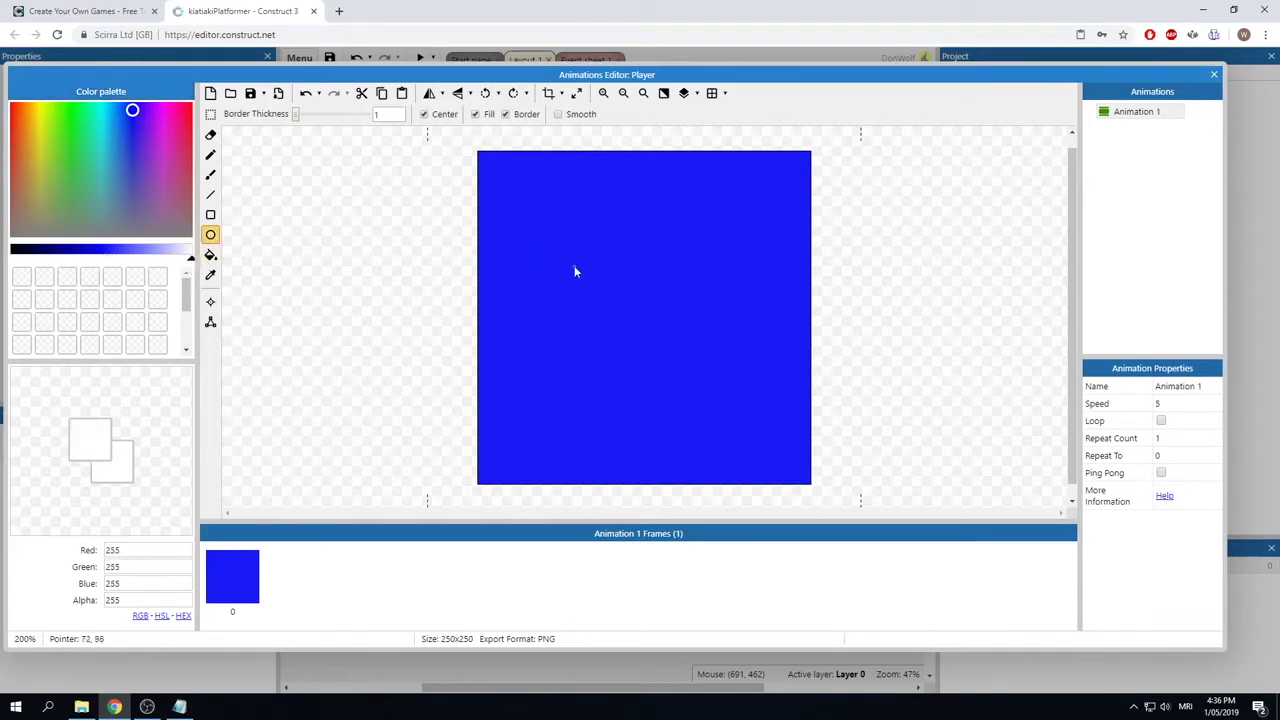
left_click_drag(574, 262, 607, 300)
left_click_drag(689, 258, 718, 299)
left_click_drag(587, 389, 660, 406)
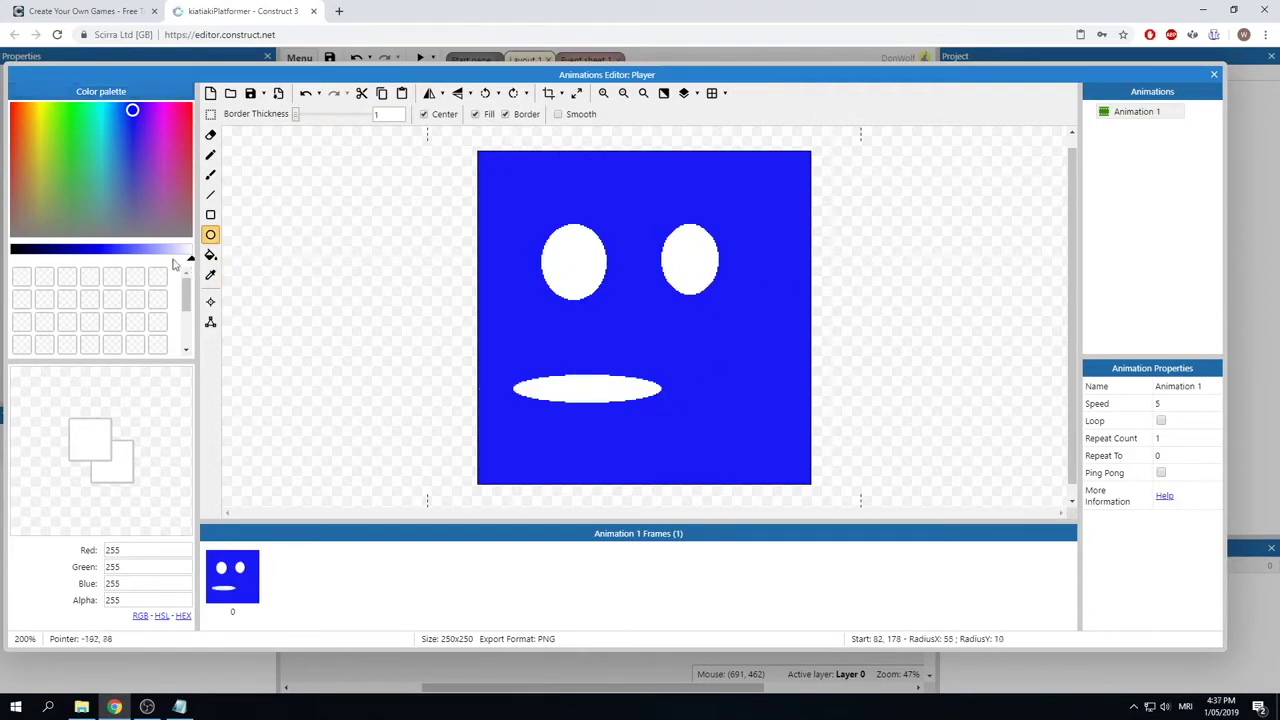
Step: Draw a small black elliptical pupil, about 4 in horizontal radius, in each eye and close the animations editor
left_click(12, 249)
left_click_drag(575, 267, 580, 275)
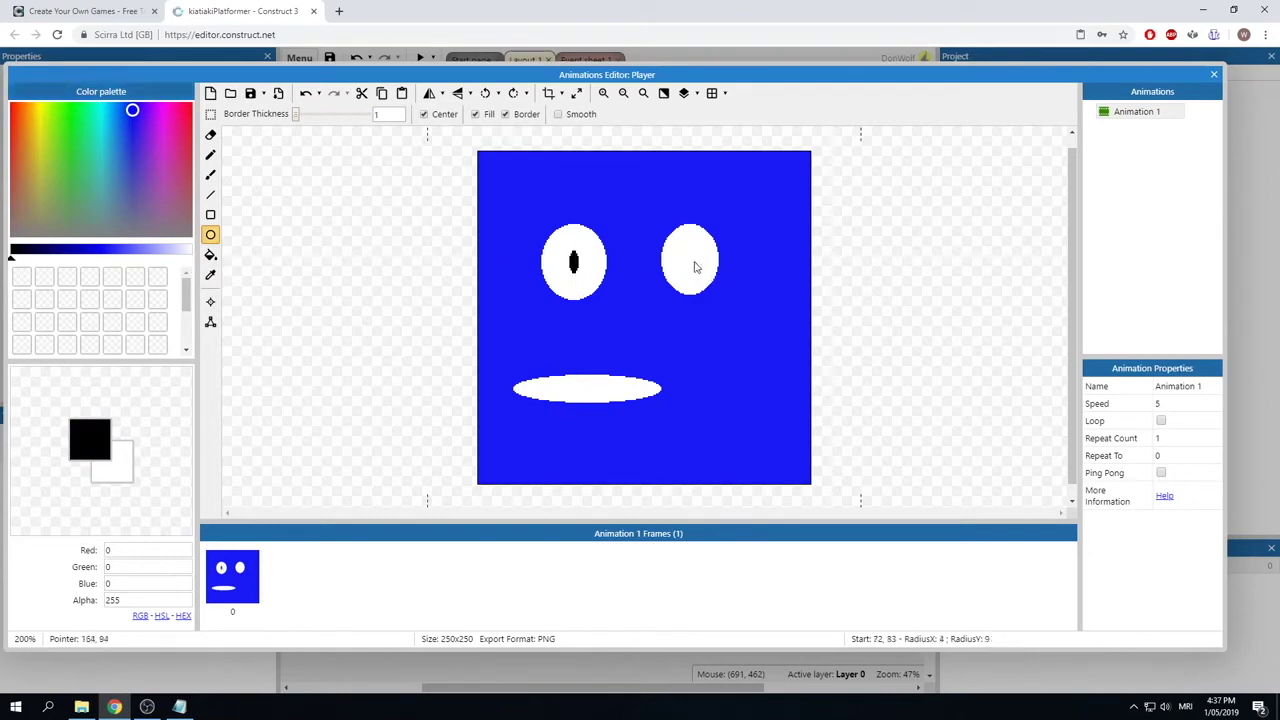
left_click_drag(691, 259, 698, 275)
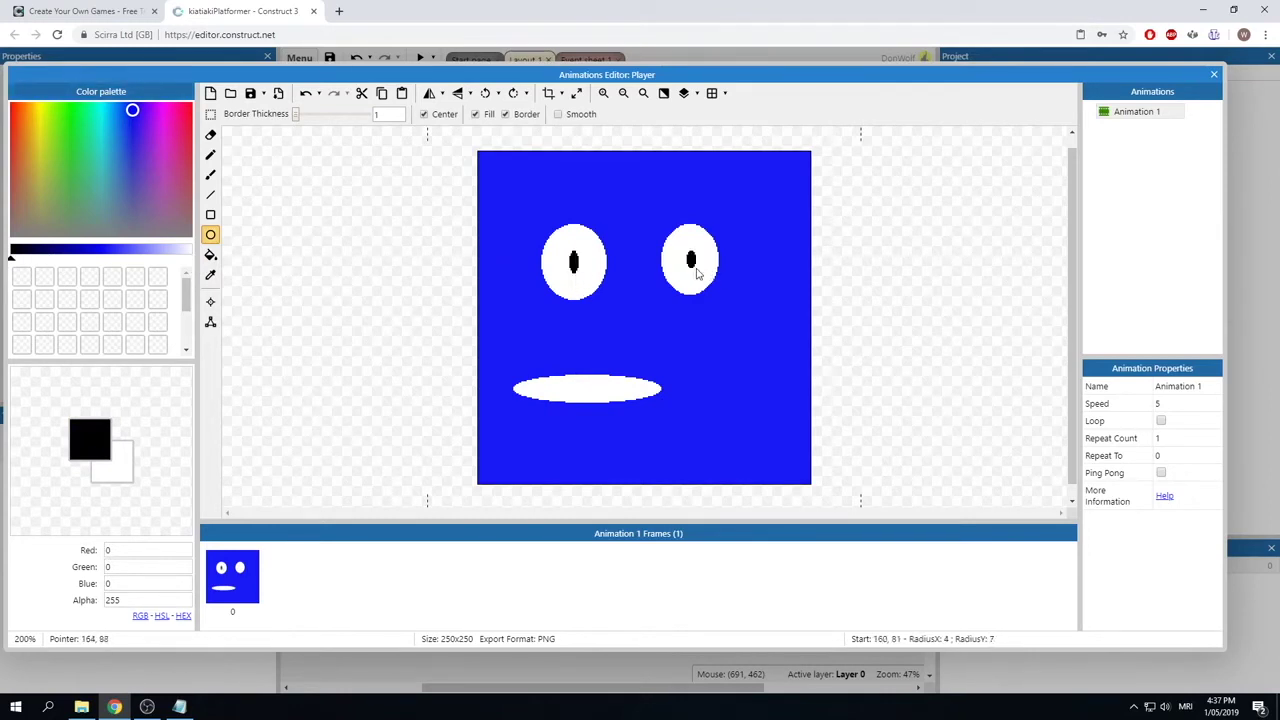
left_click(1216, 75)
Step: Move the Player onto the first platform and shrink it to about 59 x 63
left_click_drag(577, 428, 404, 527)
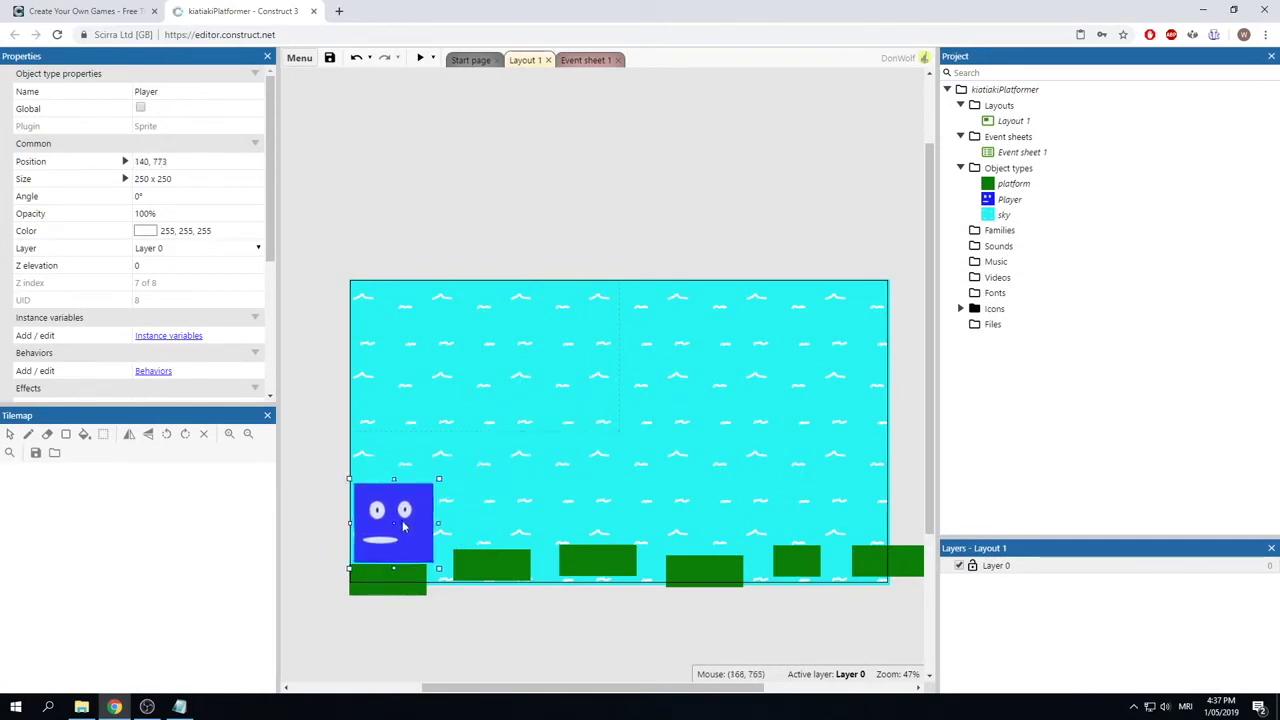
left_click_drag(439, 479, 381, 536)
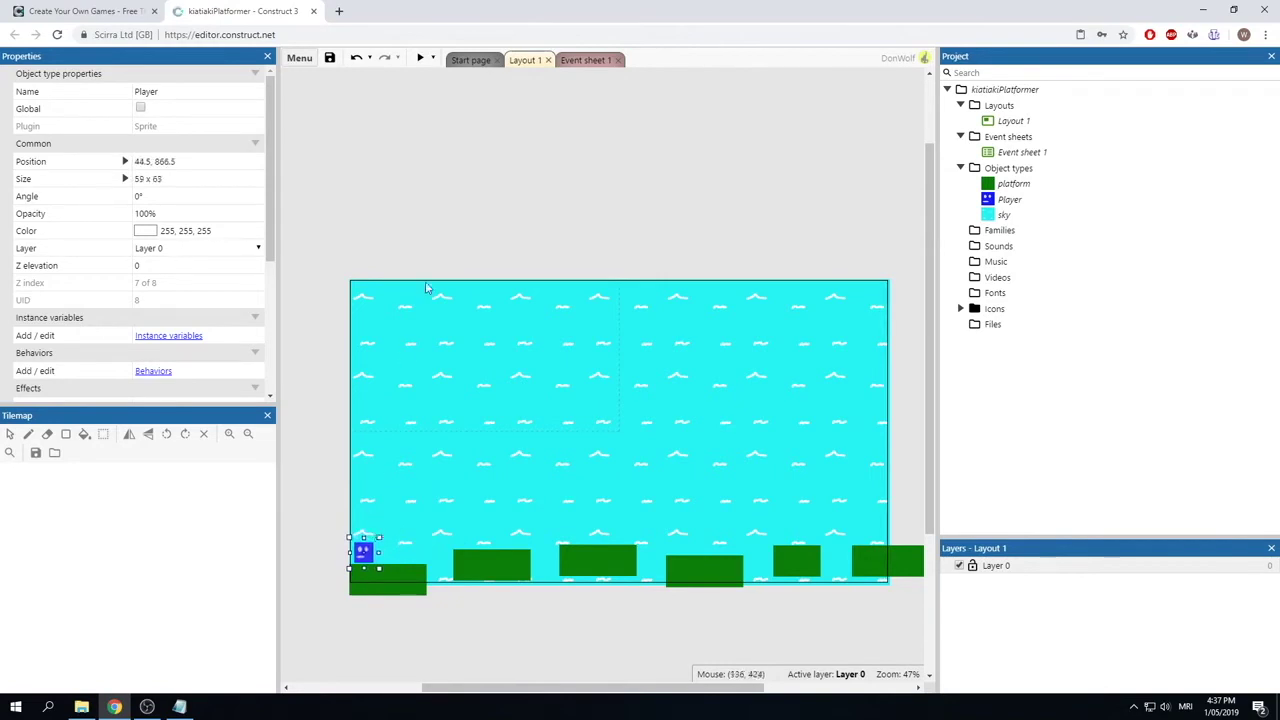
left_click(527, 201)
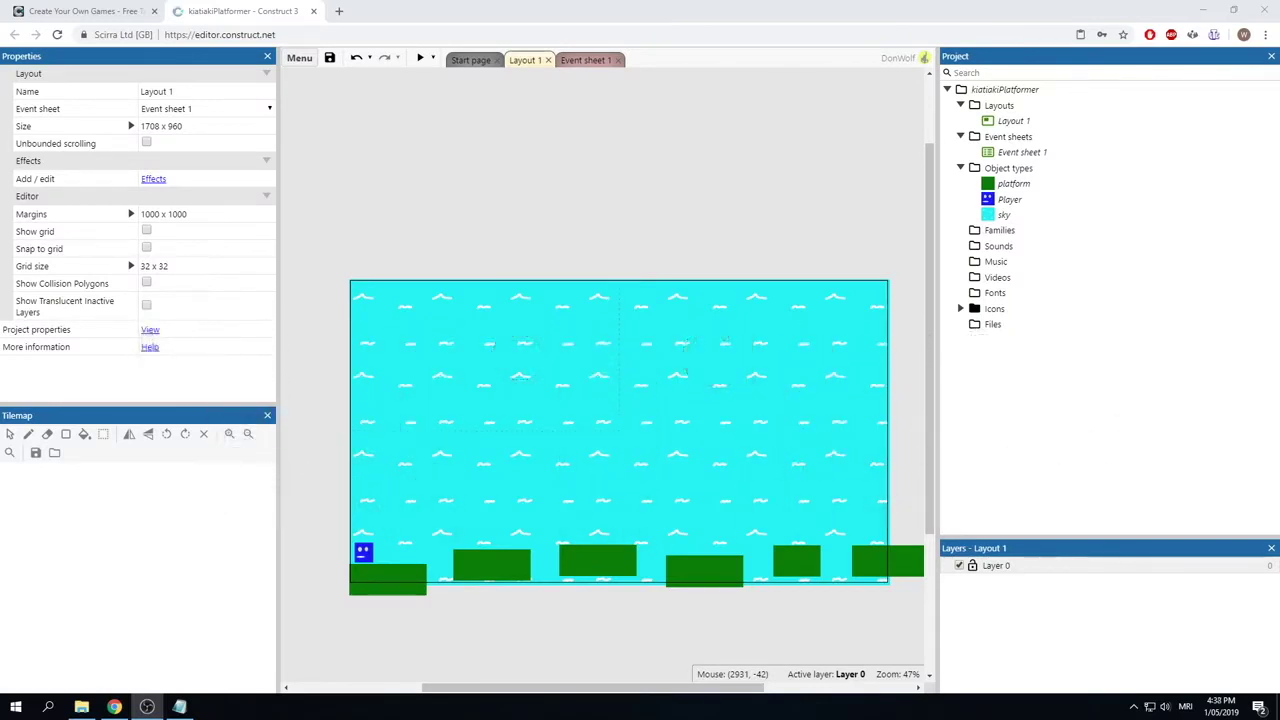
Step: Add the Platform movement behavior to the Player sprite
left_click(360, 563)
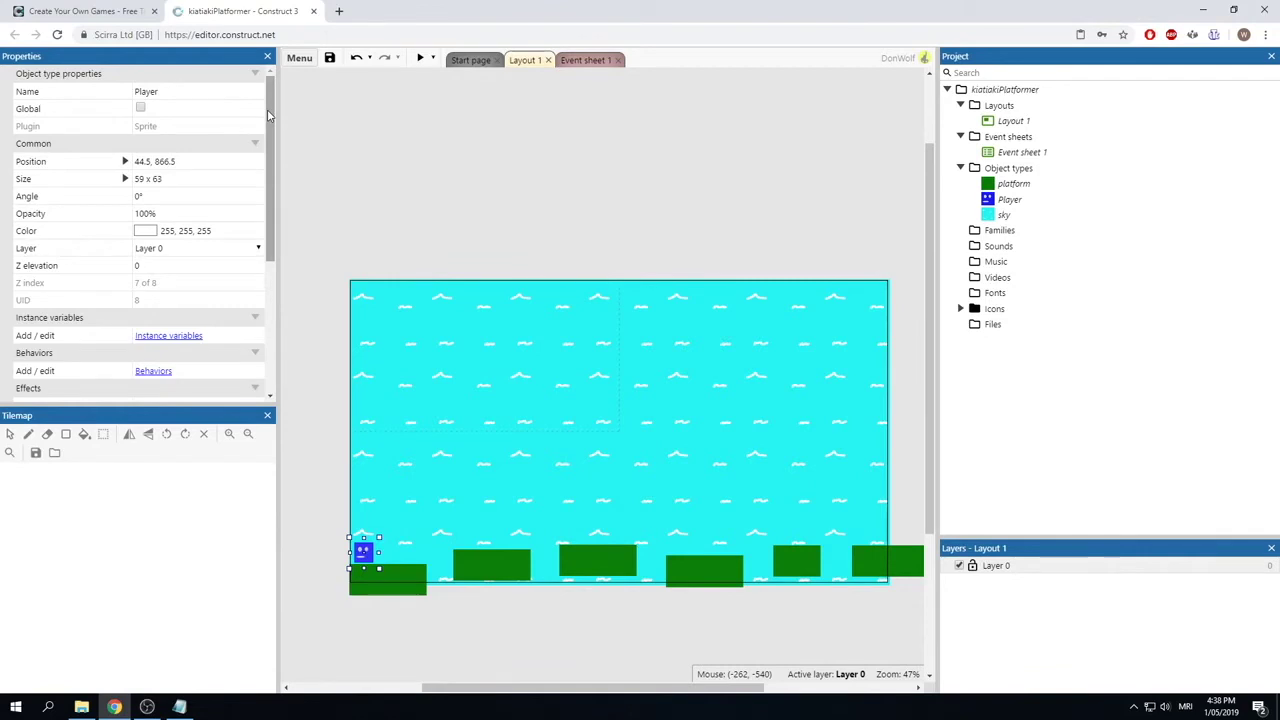
left_click(165, 372)
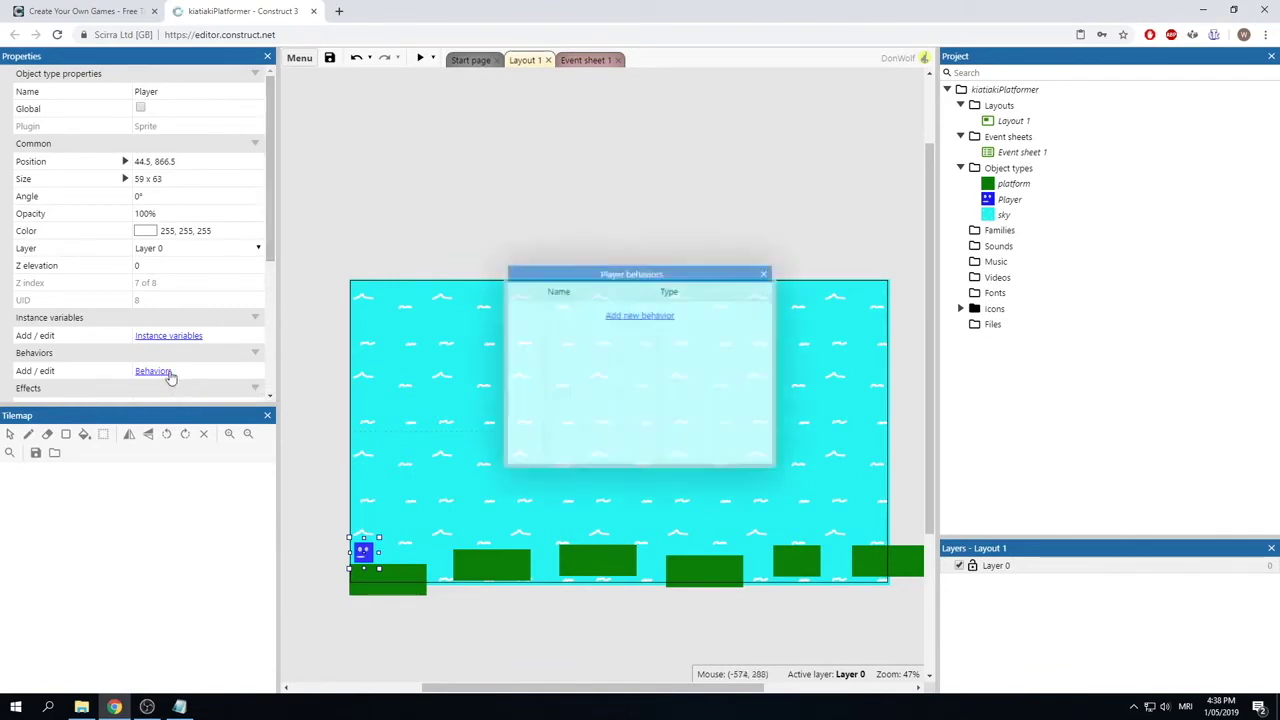
left_click(658, 316)
left_click_drag(814, 296, 803, 403)
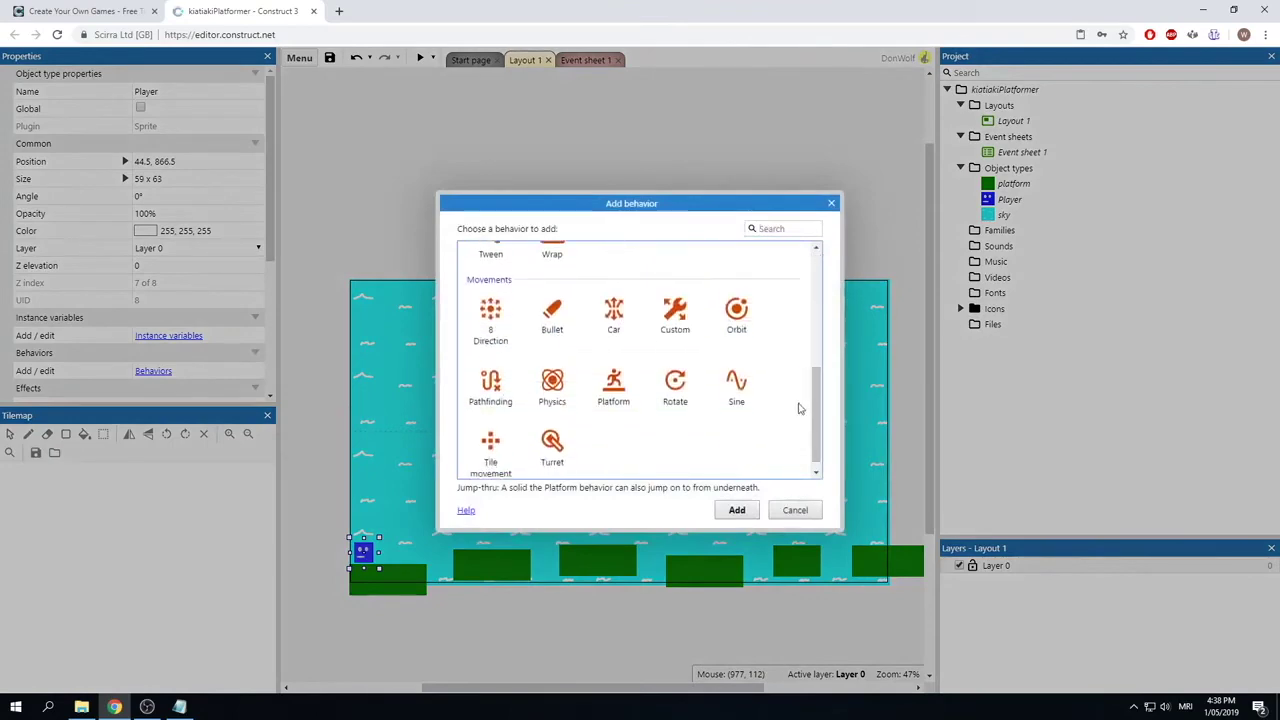
left_click(610, 394)
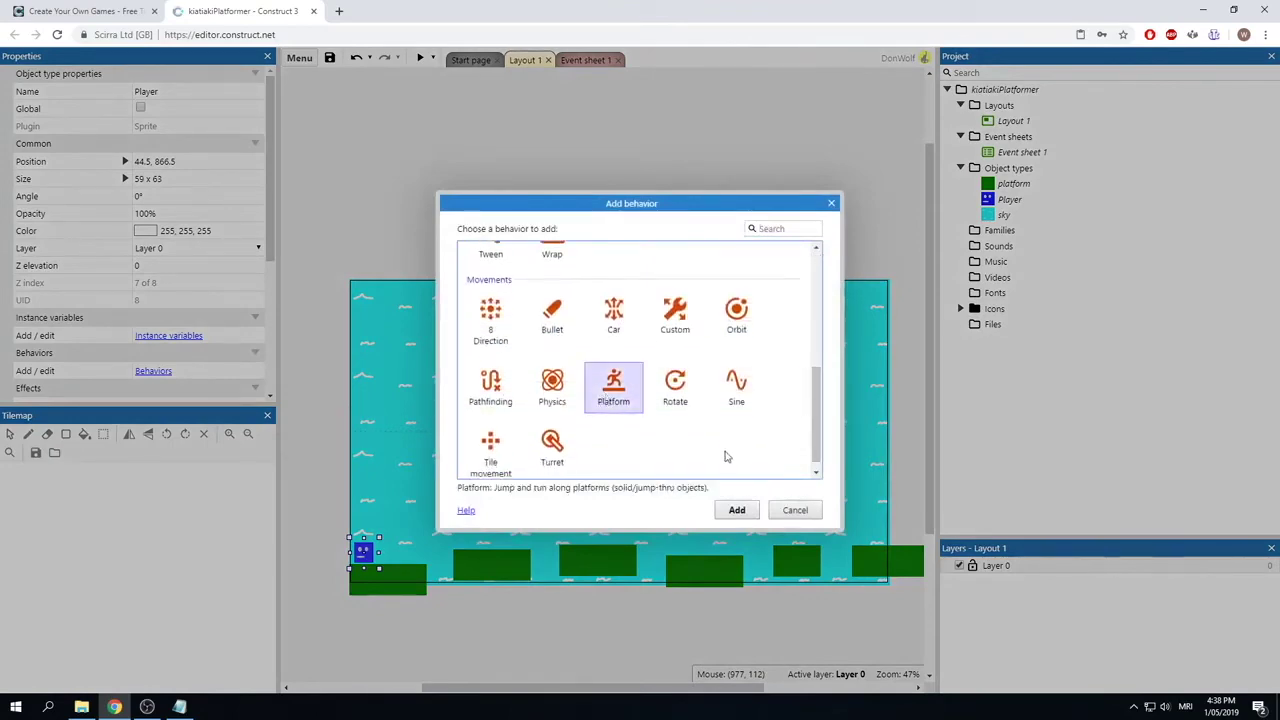
left_click(735, 511)
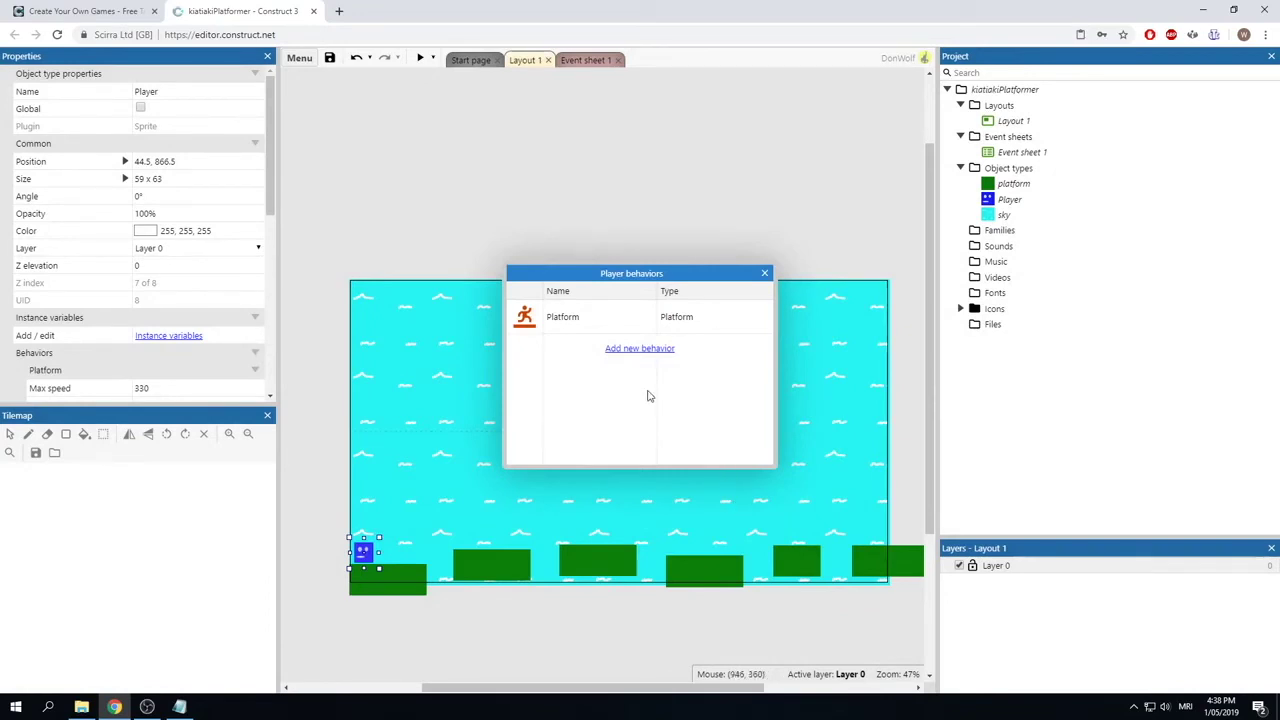
Step: Add the Scroll To behavior to the Player and close its behaviors dialog
left_click(639, 349)
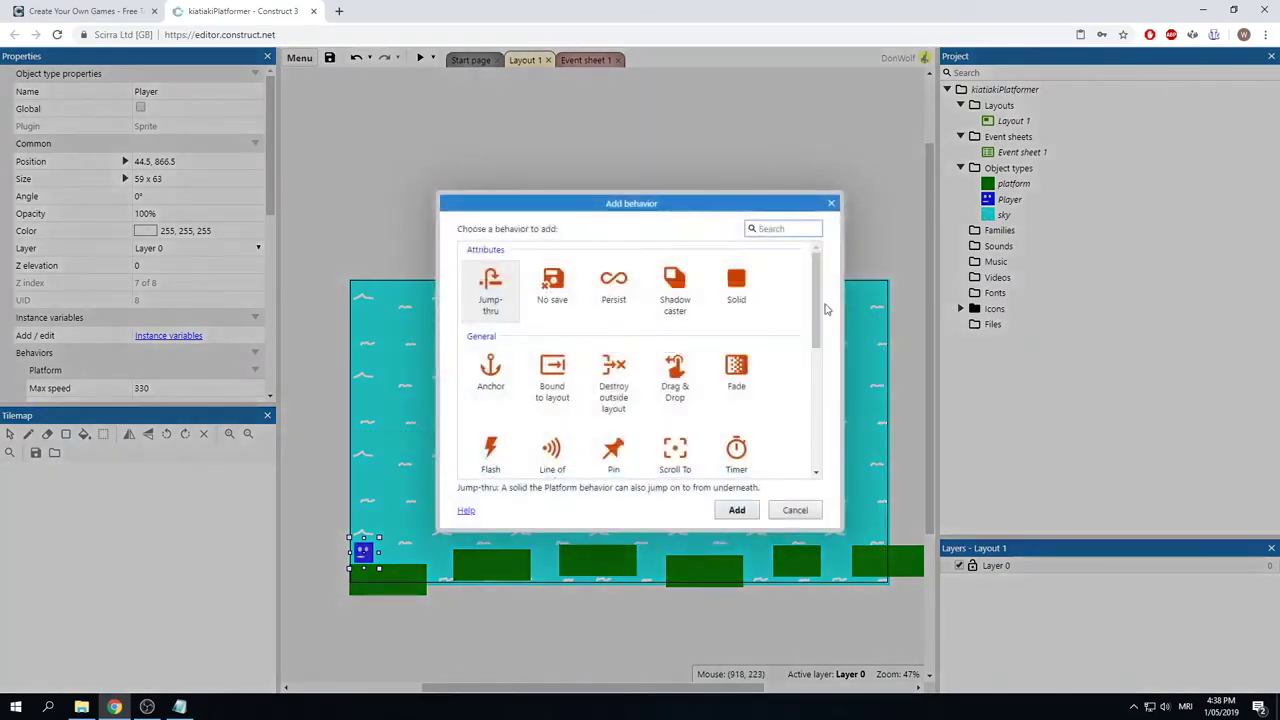
left_click_drag(821, 305, 818, 335)
left_click(673, 392)
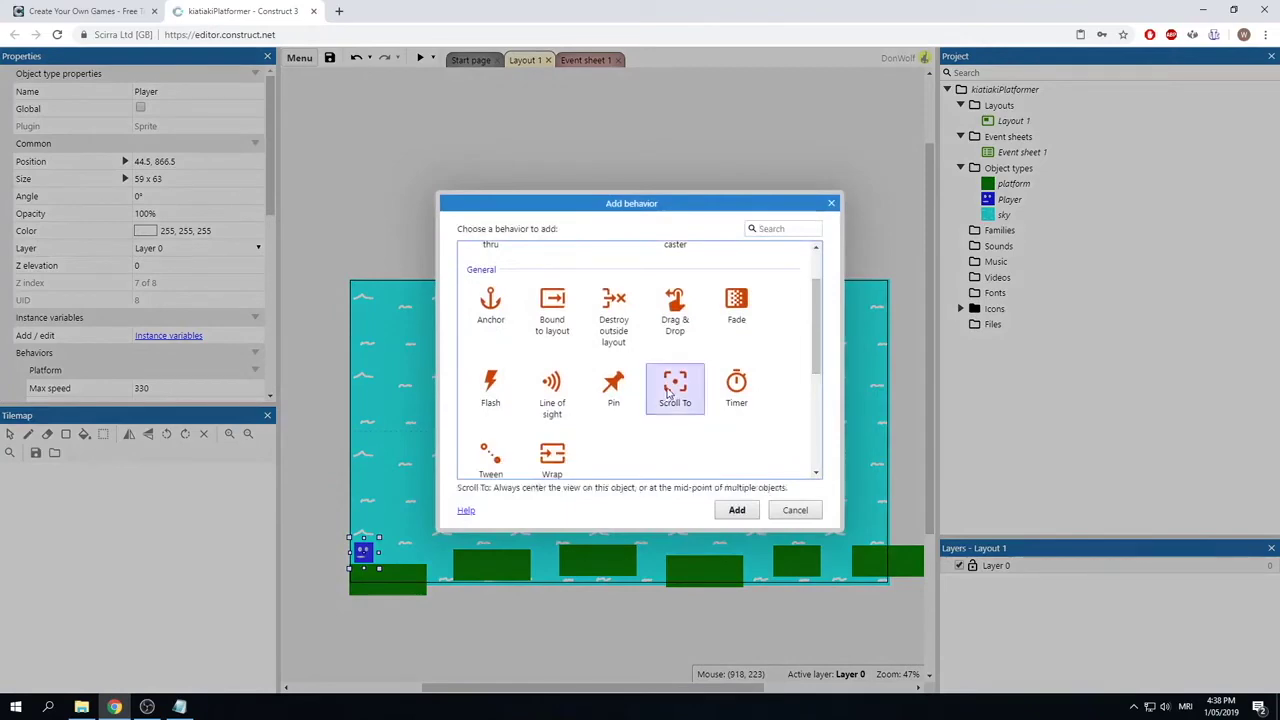
left_click(737, 510)
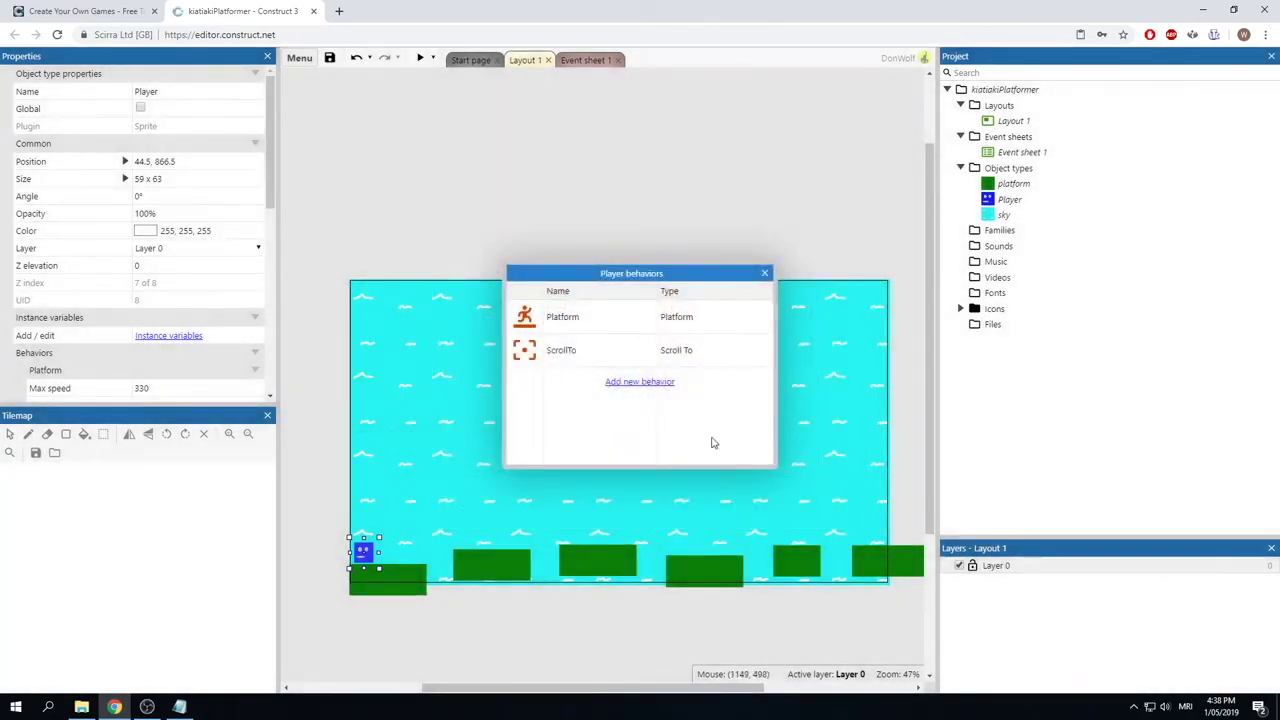
left_click(764, 273)
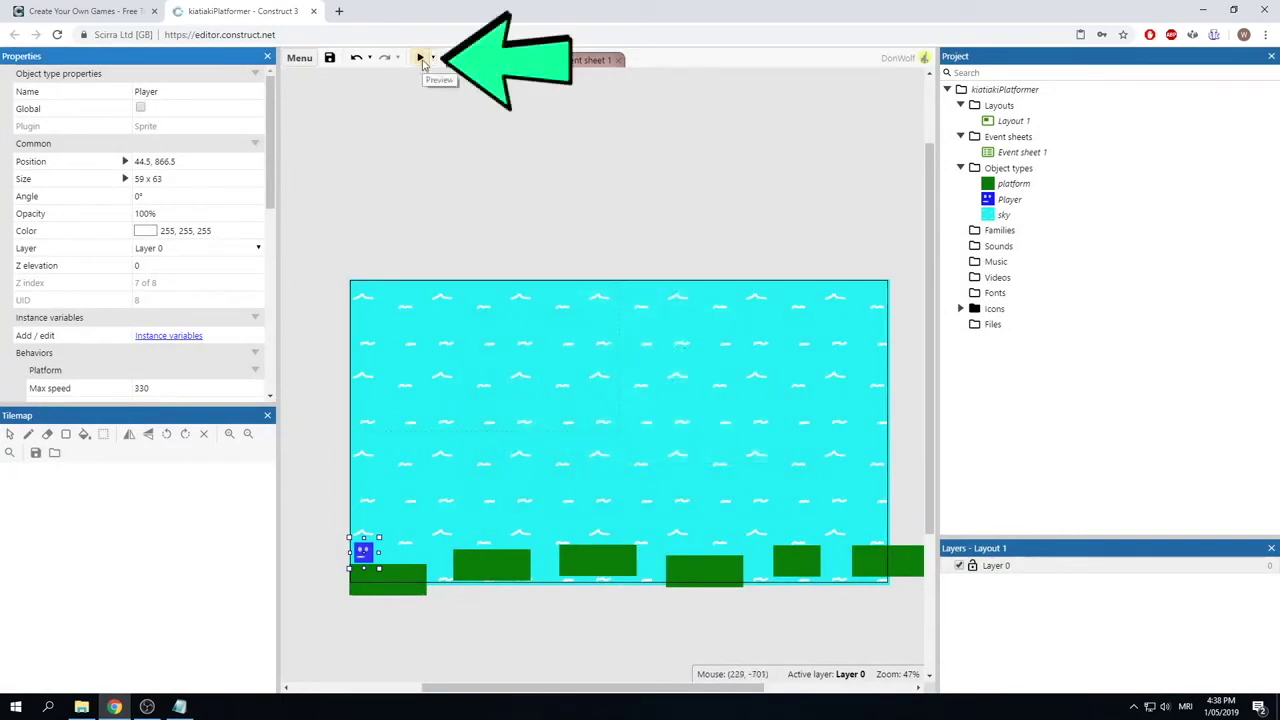
Step: Preview the game and test the Player by running and jumping rightward across the platforms
left_click(421, 58)
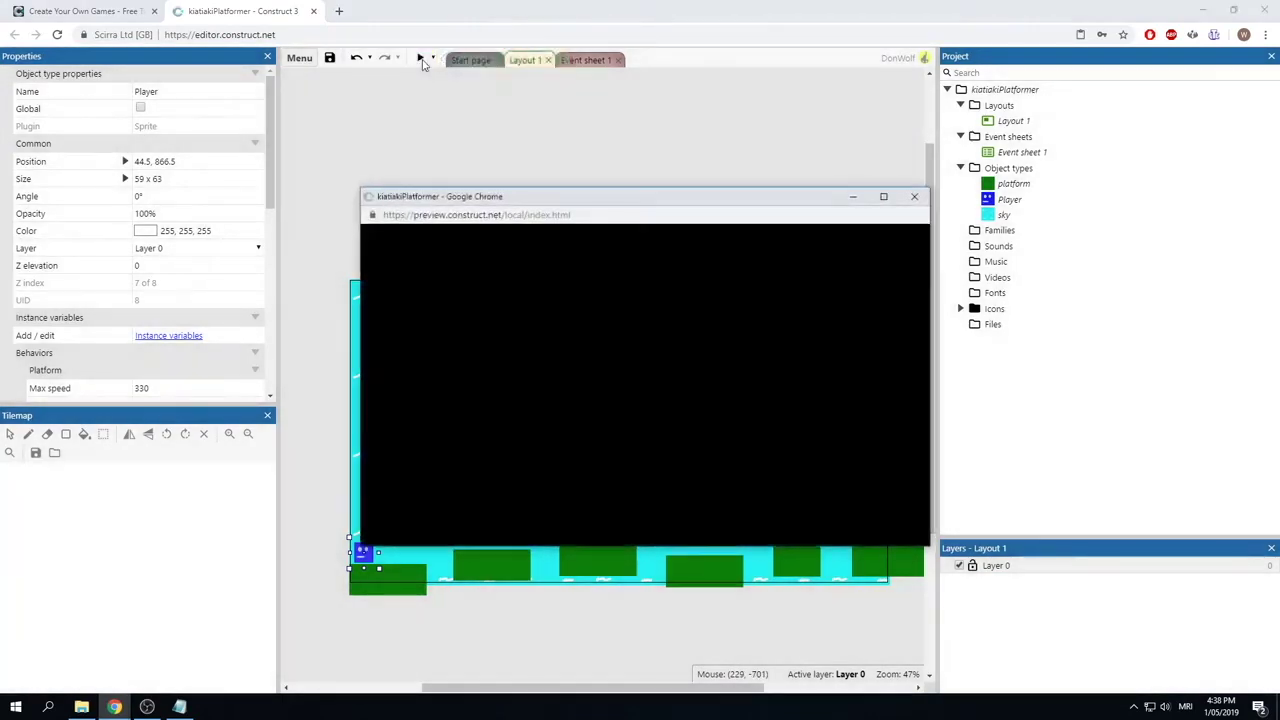
key("Right")
key("Up")
key("Right")
key("Up")
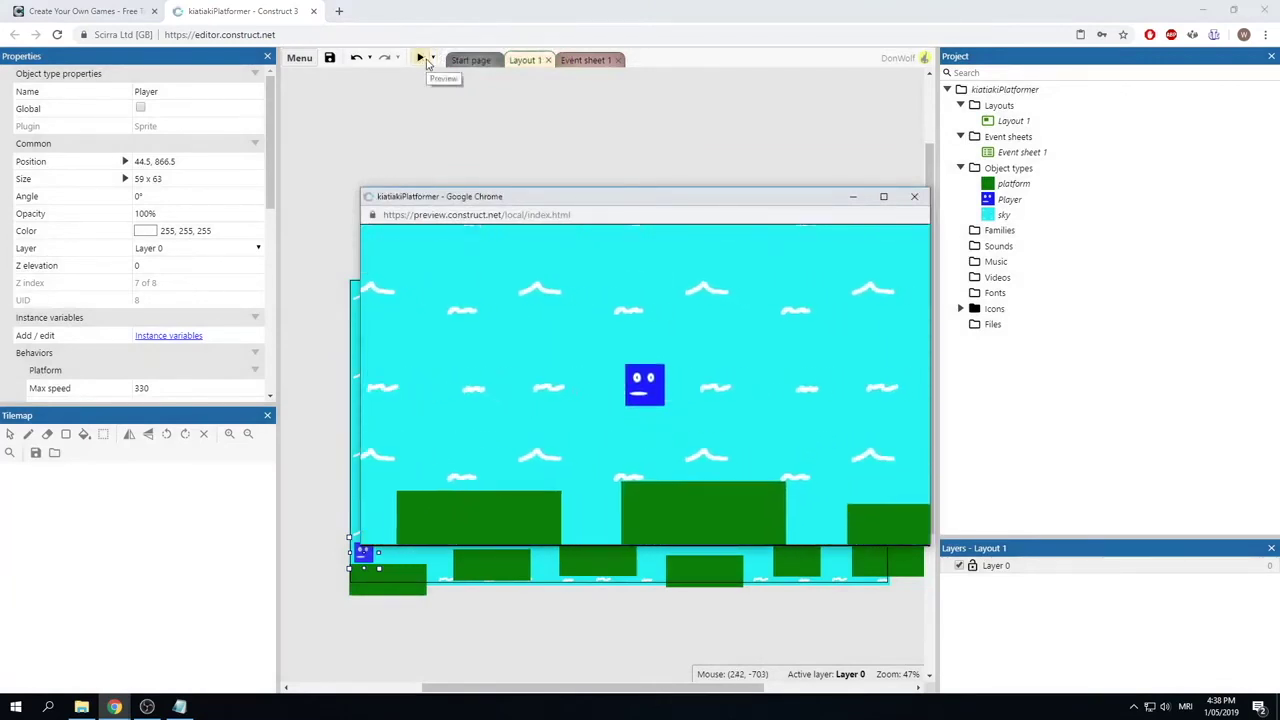
key("Right")
key("Up")
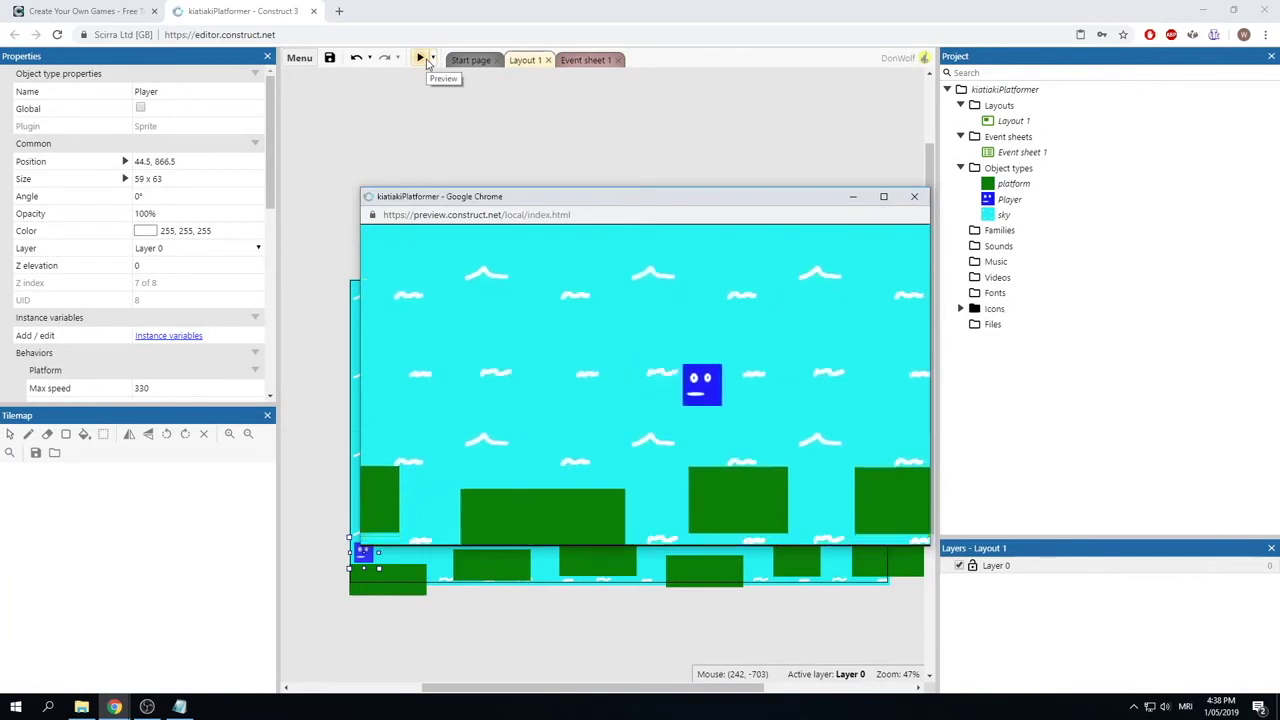
Step: Close the preview and add an event to Event sheet 1 with the Player condition Is outside layout
left_click(914, 196)
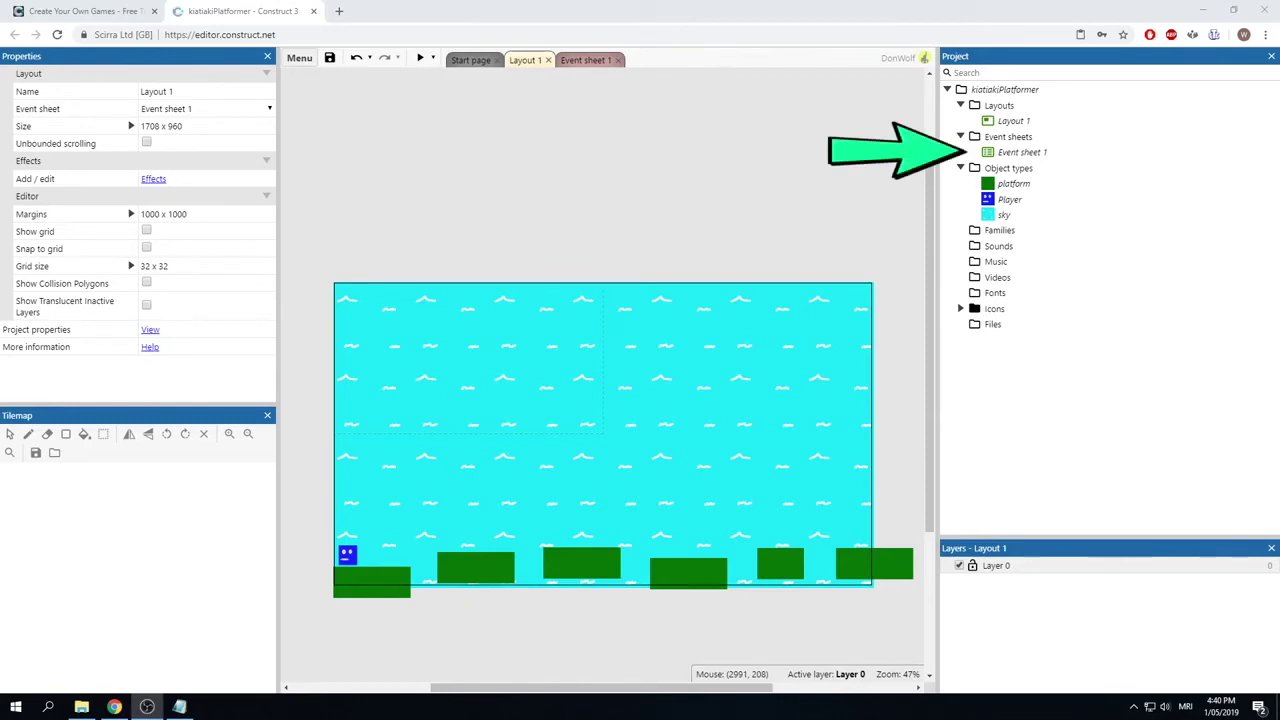
left_click(598, 60)
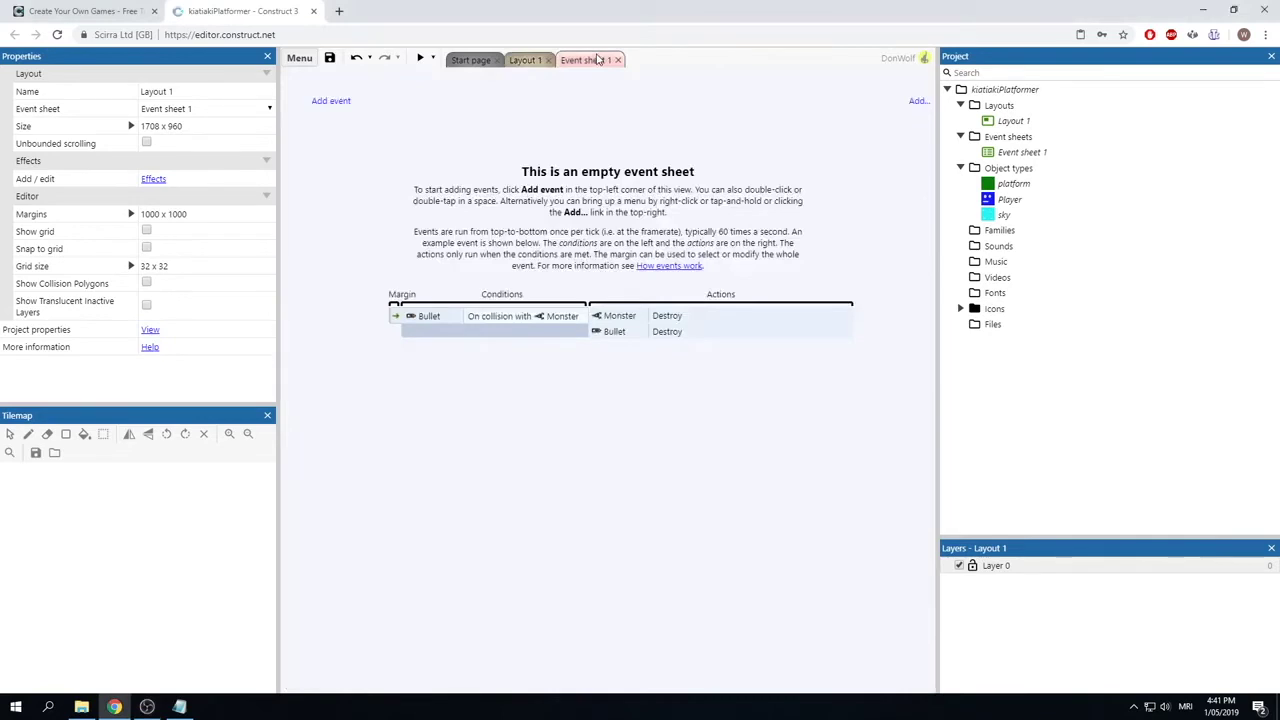
right_click(544, 148)
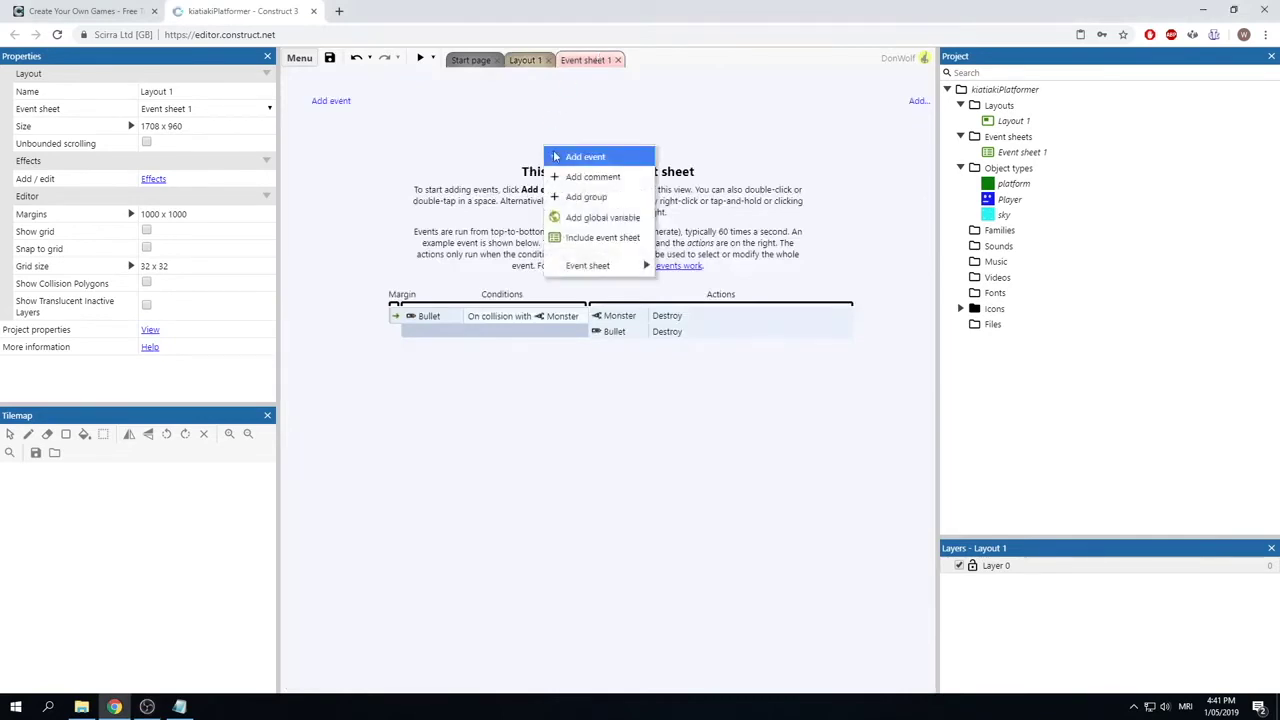
left_click(585, 157)
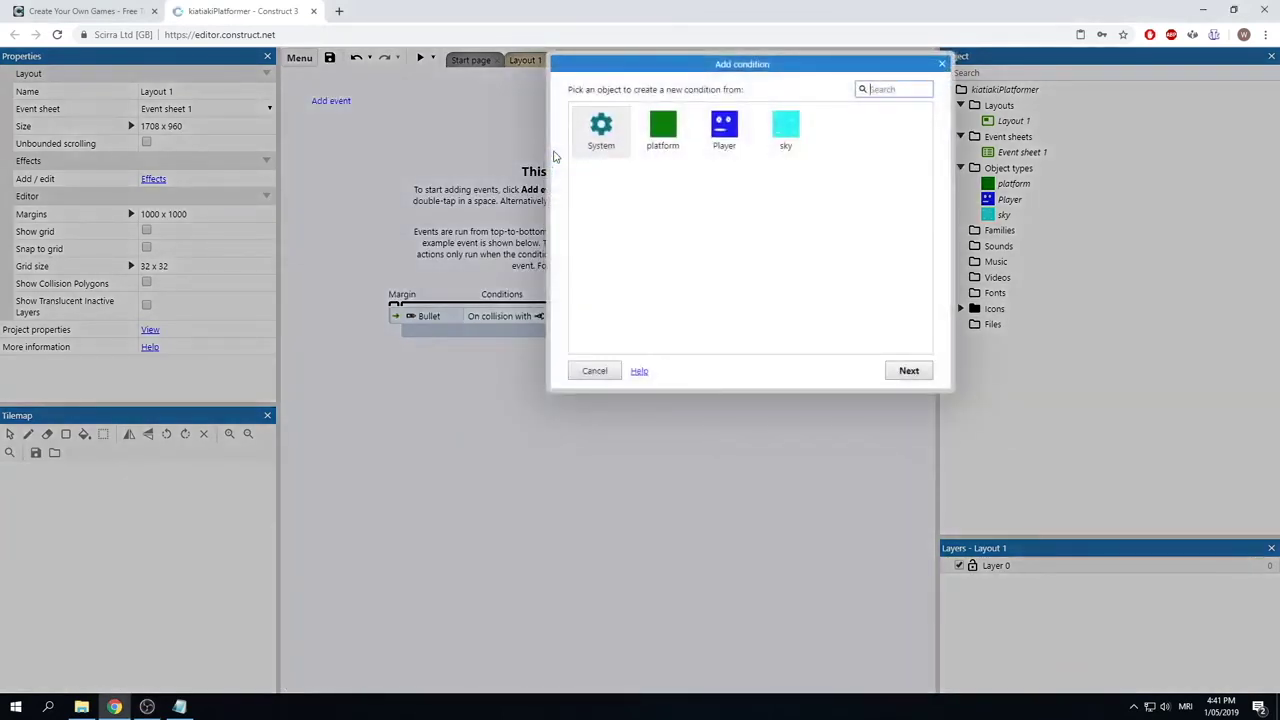
left_click(724, 142)
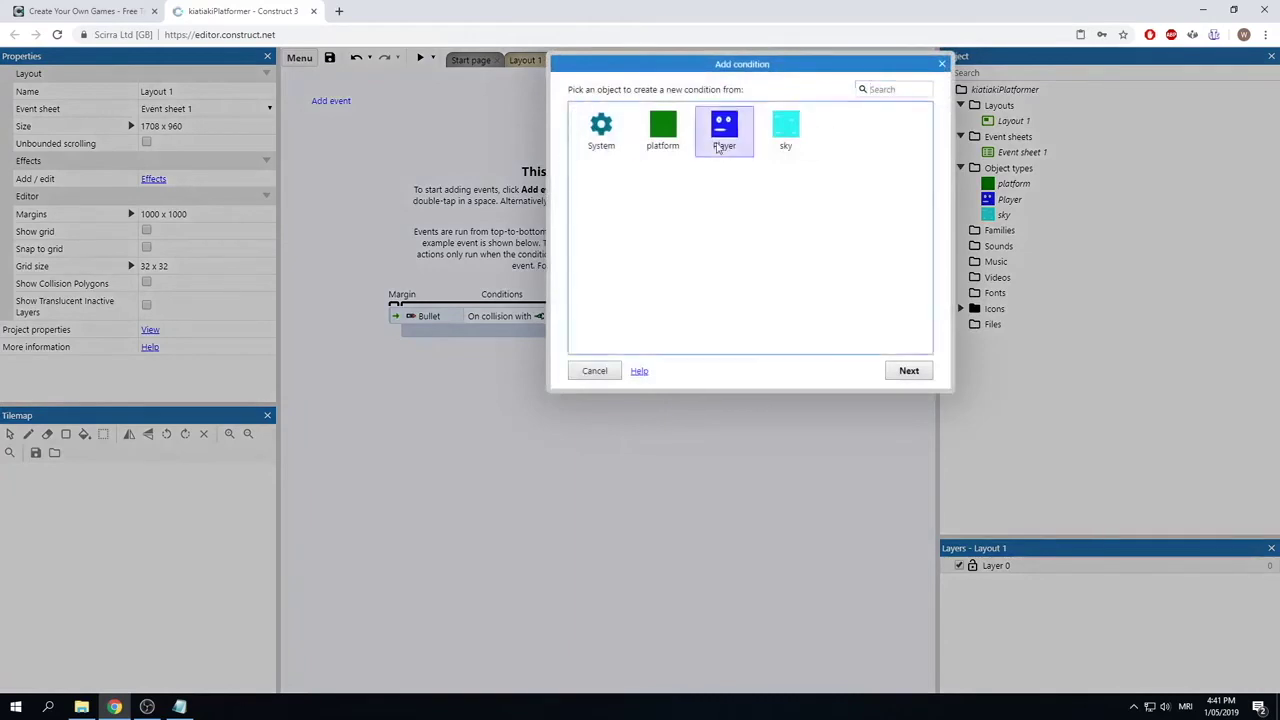
double_click(724, 142)
scroll(785, 167, "down", 1)
scroll(785, 165, "up", 1)
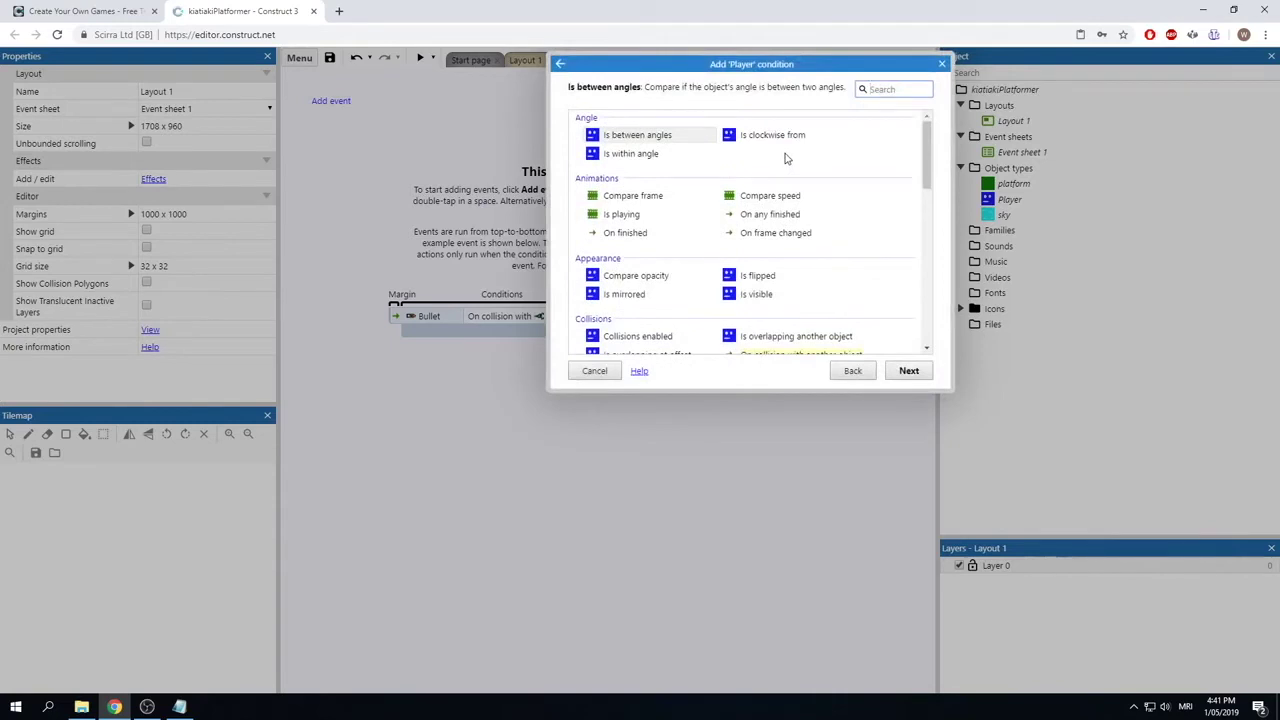
type("is out")
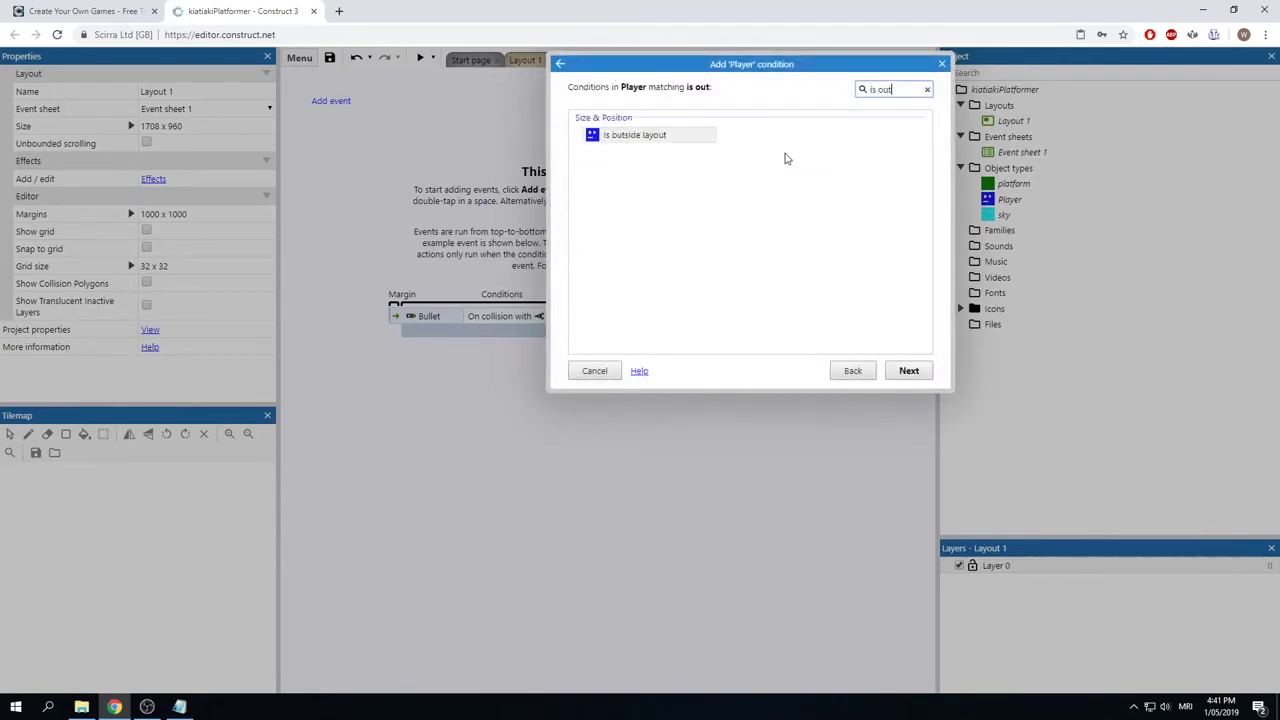
left_click(660, 137)
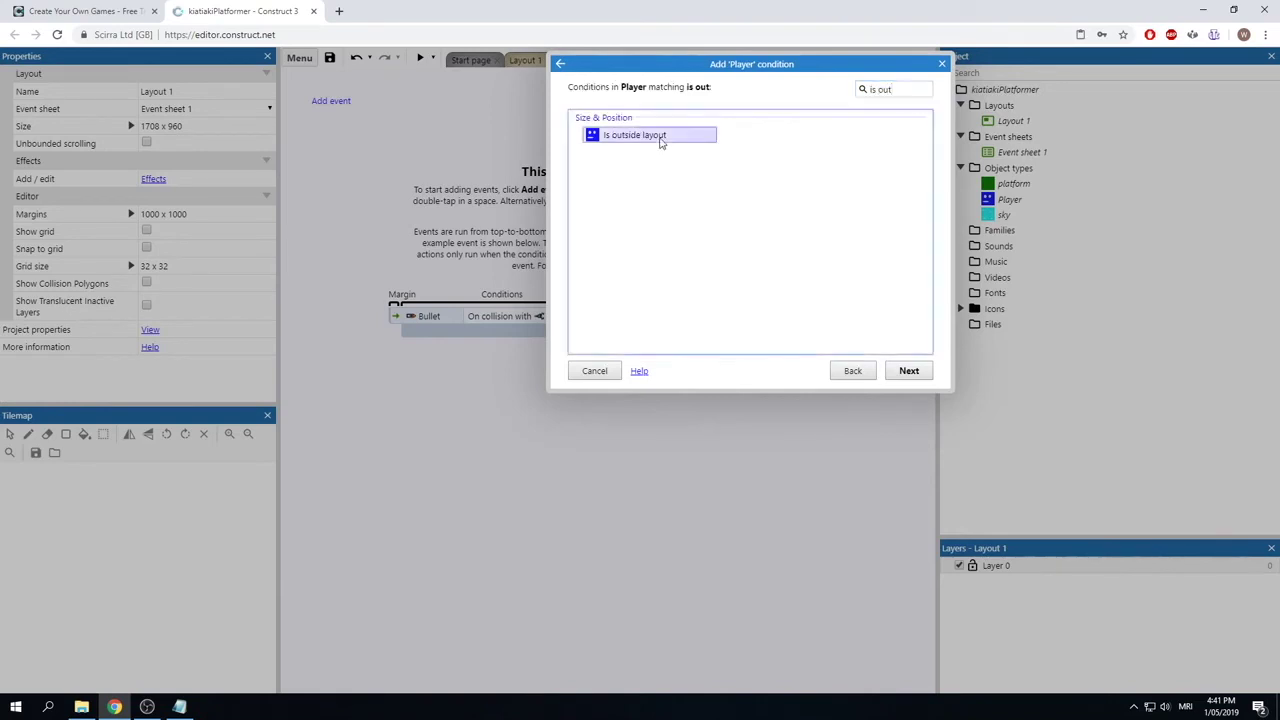
double_click(660, 137)
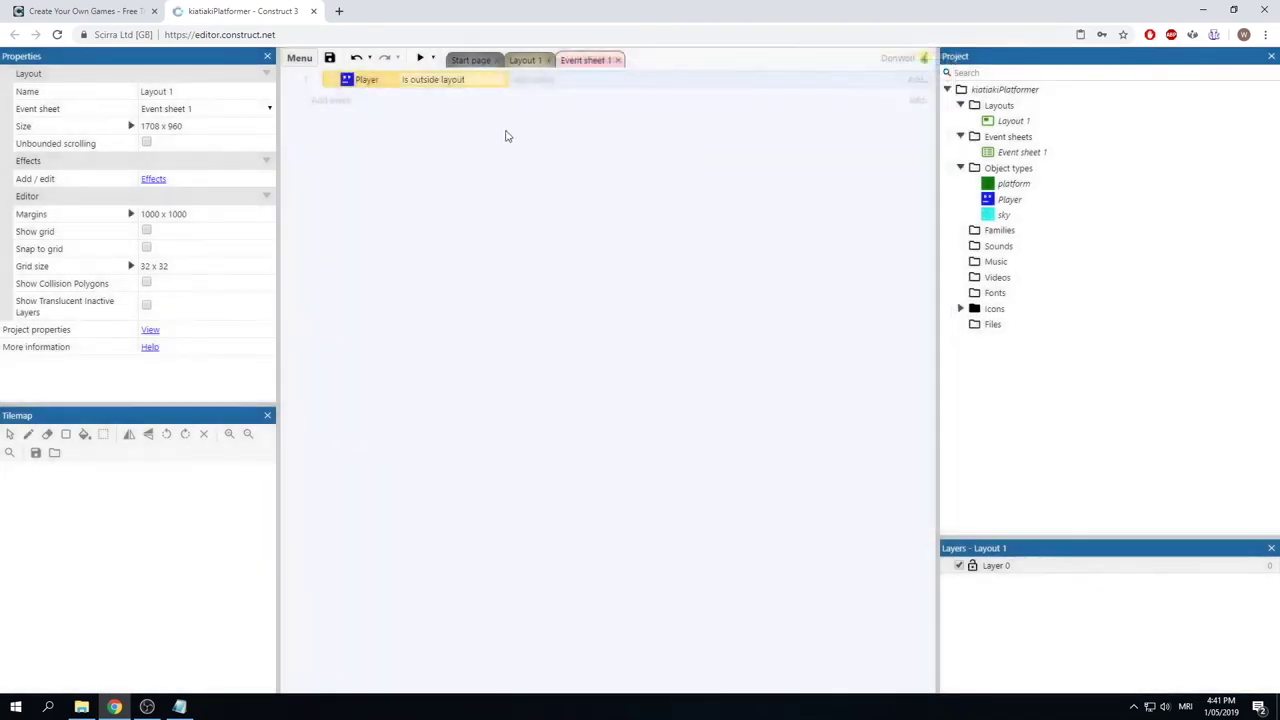
Step: Add the System action Restart layout to the Player Is outside layout event
left_click(535, 81)
left_click(601, 126)
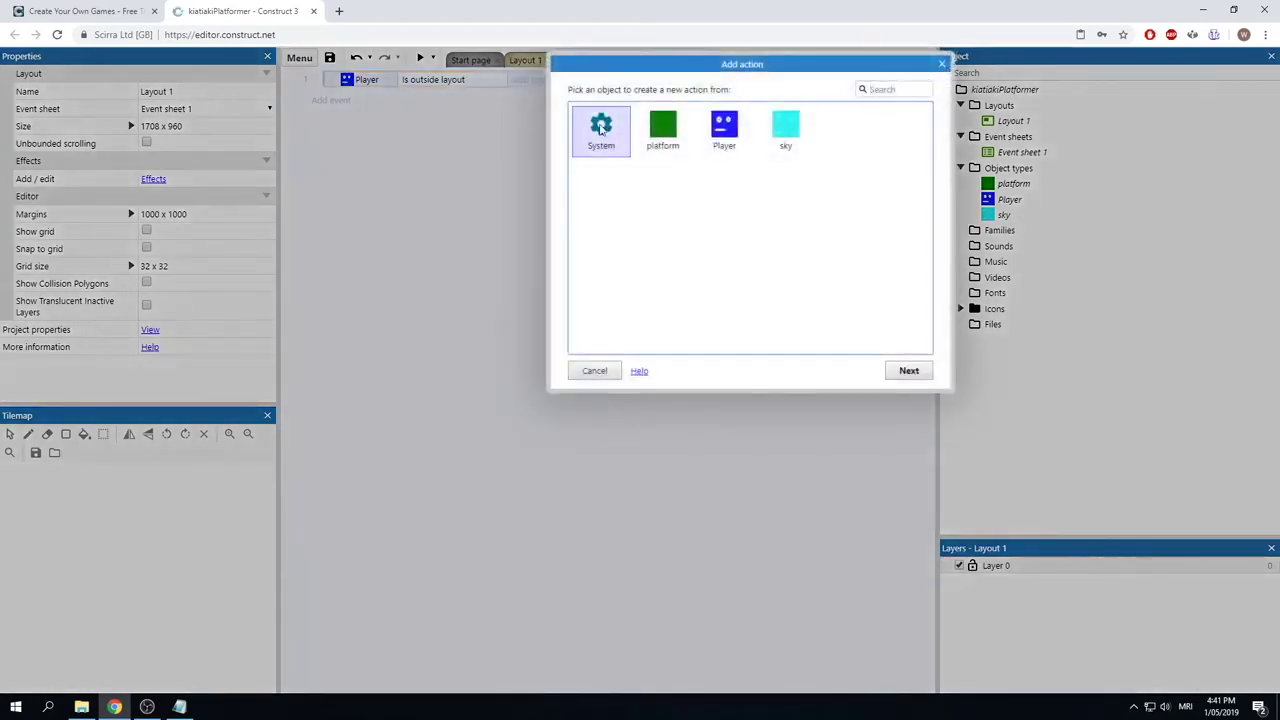
double_click(601, 126)
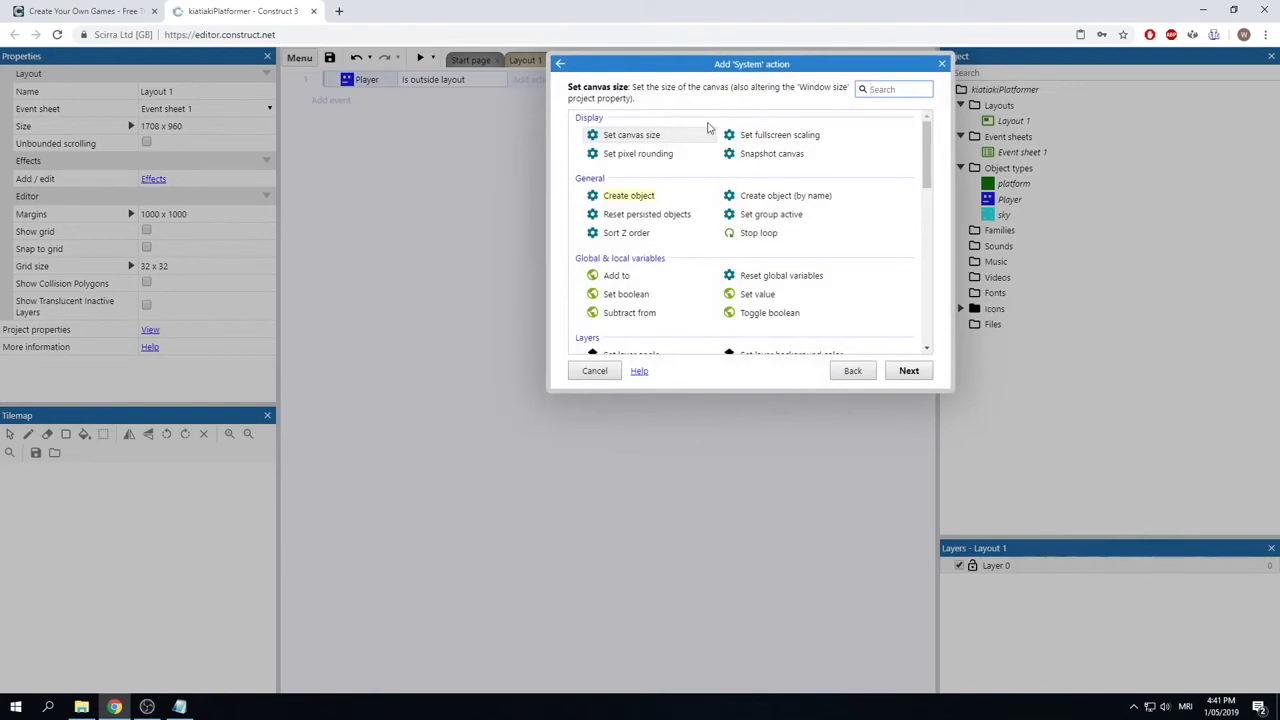
type("restar")
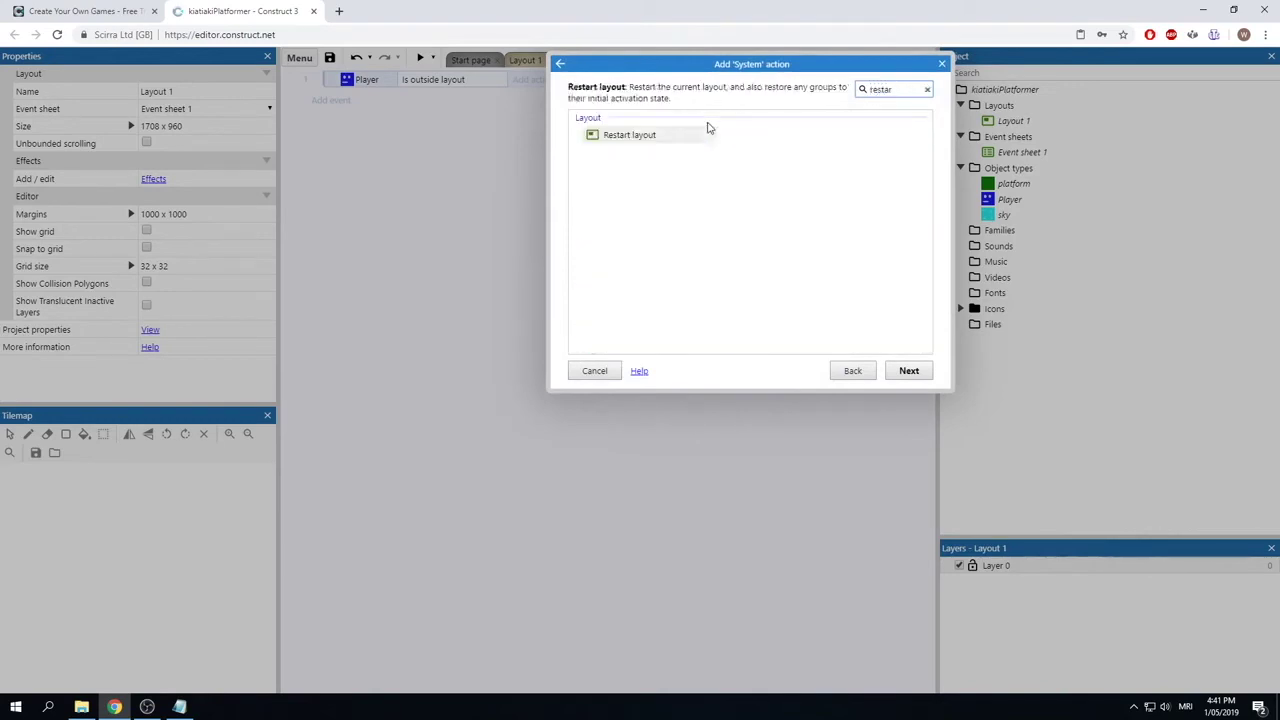
double_click(633, 140)
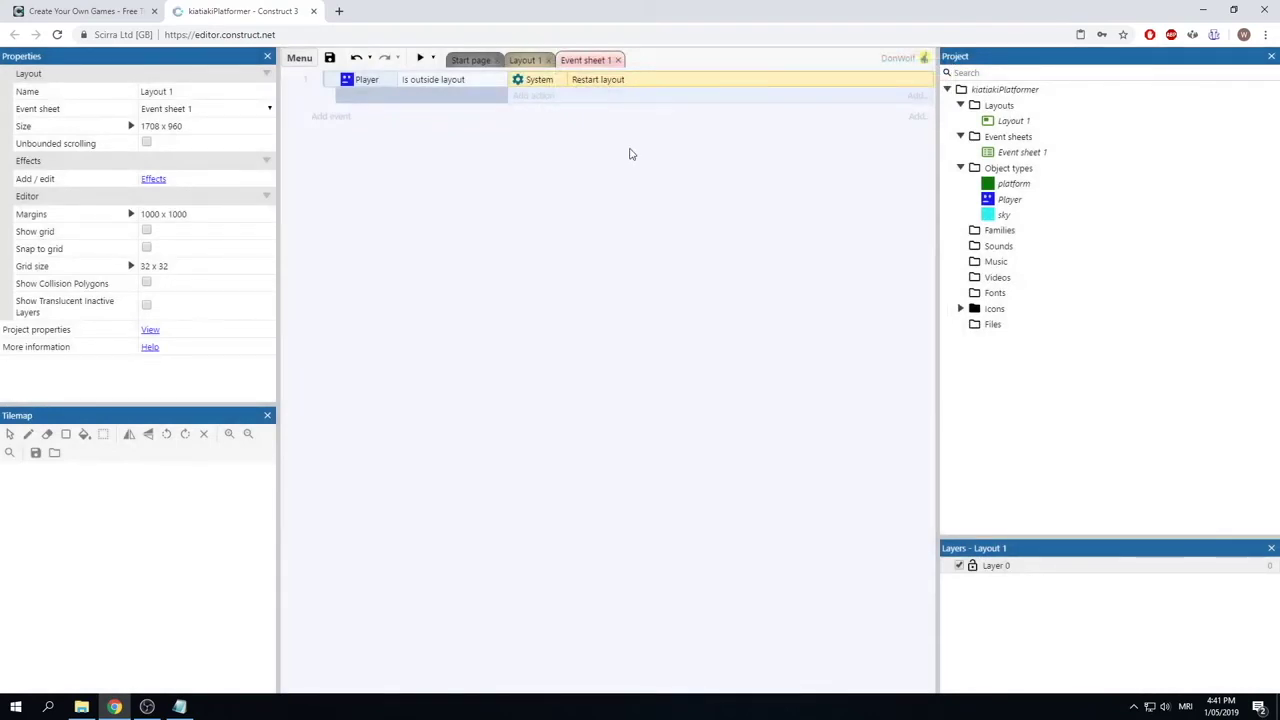
Step: Insert a new Sprite object named rubbish into Layout 1
left_click(525, 60)
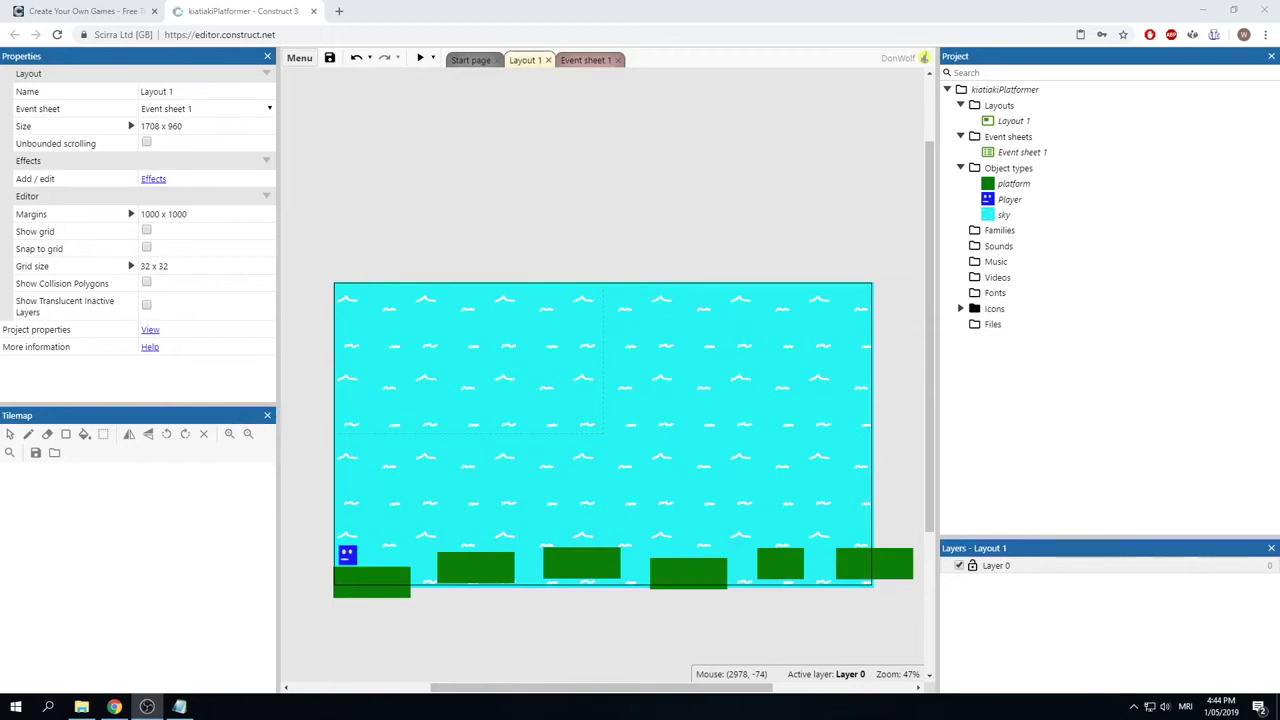
right_click(705, 222)
left_click(750, 229)
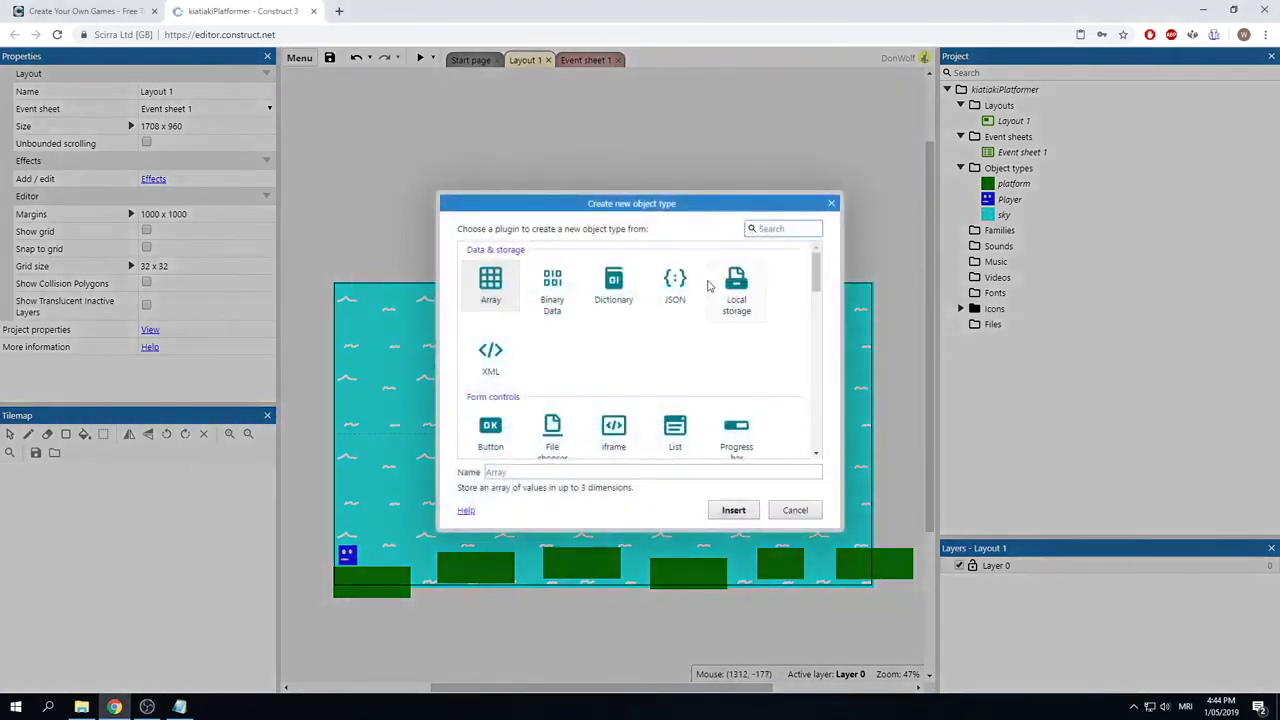
scroll(706, 291, "down", 3)
left_click(736, 322)
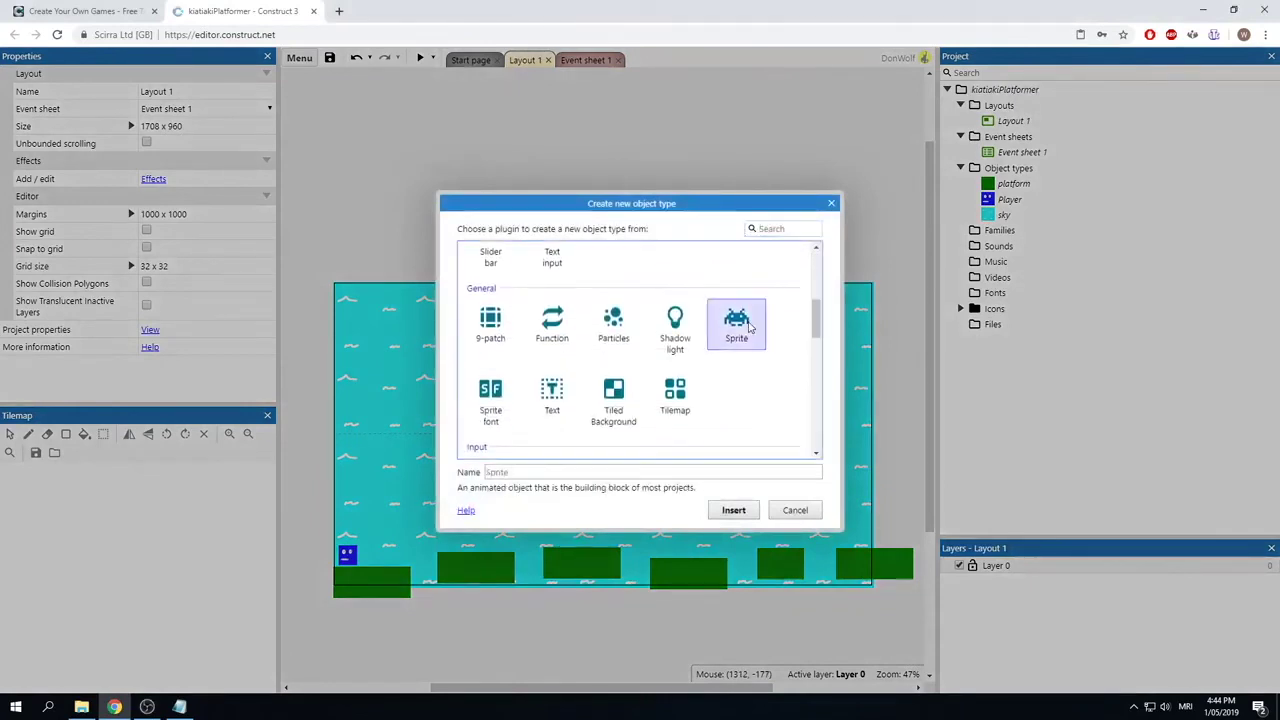
left_click(584, 471)
type("rubbish")
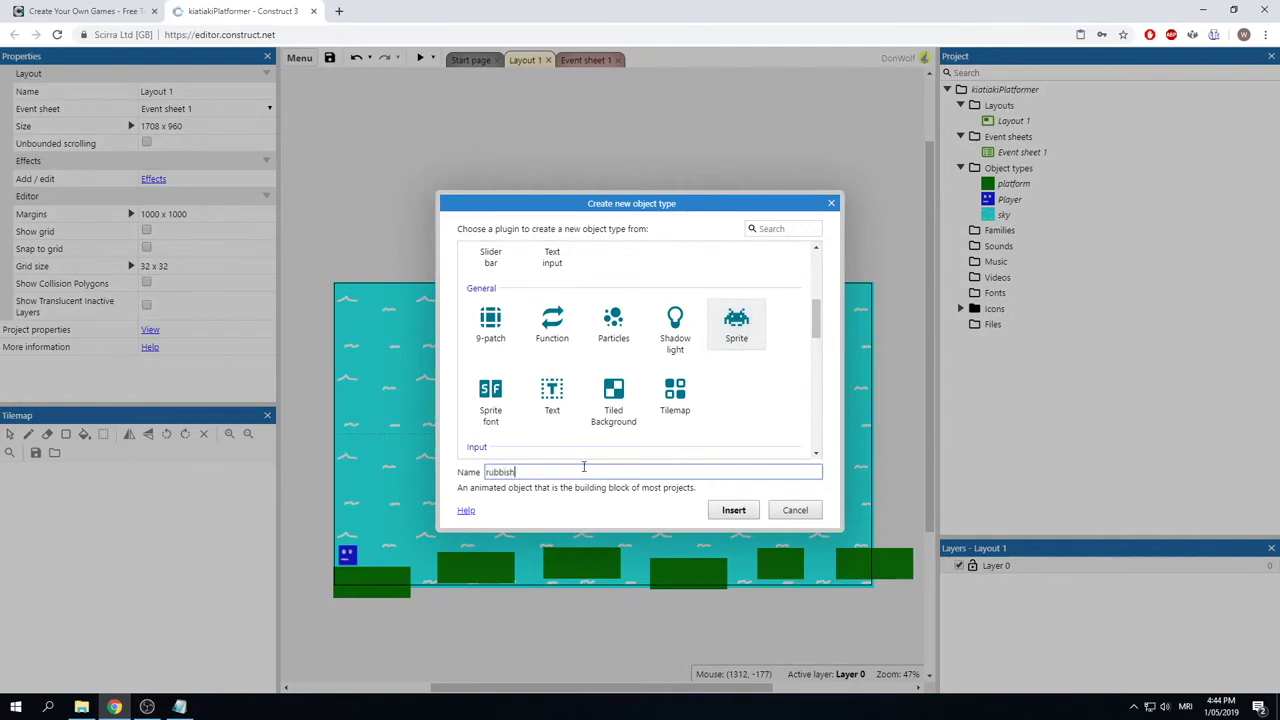
left_click(735, 510)
left_click(609, 298)
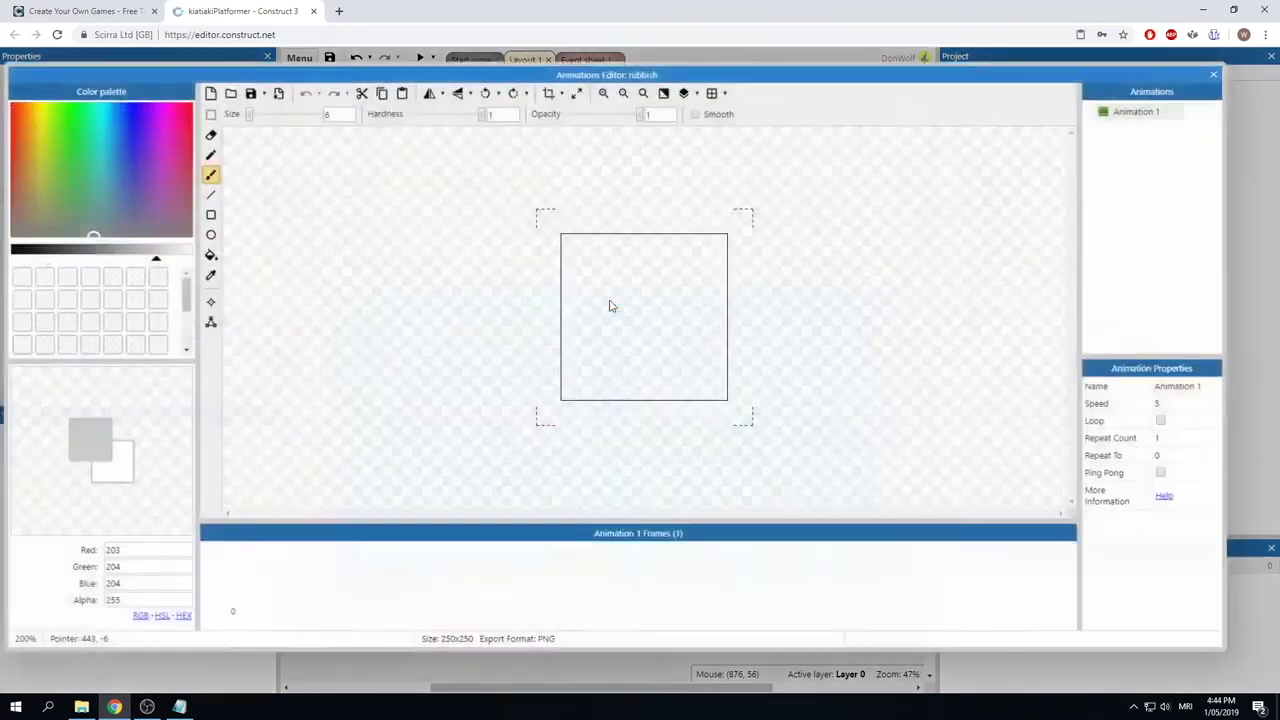
Step: Draw a filled dark grey rectangle (RGB 130, 131, 132) across the middle of the rubbish sprite's canvas
left_click(210, 214)
left_click(104, 248)
left_click_drag(510, 284, 735, 373)
Step: Brush light grey (187, 187, 188) edges, an end tab and the word "Can" on the rectangle, and crop the image's transparent edges
left_click(210, 174)
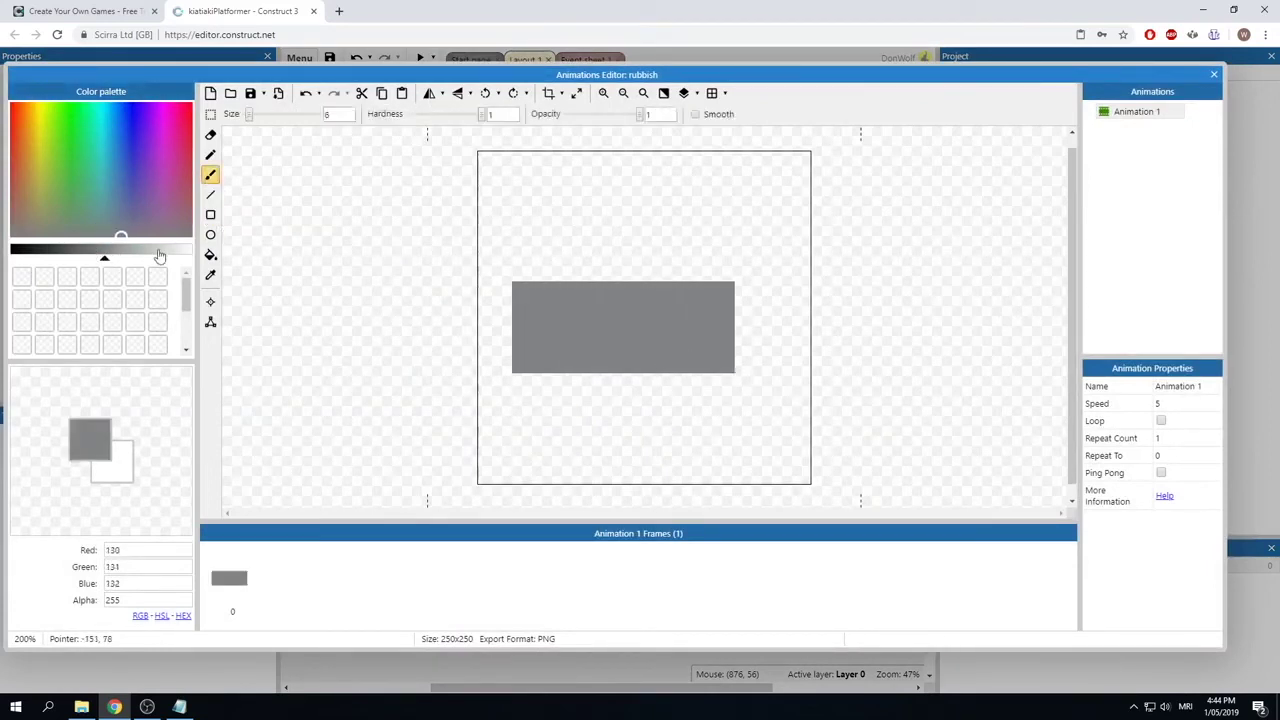
left_click(144, 249)
left_click_drag(510, 280, 510, 376)
left_click_drag(735, 282, 736, 372)
left_click_drag(747, 326, 748, 346)
left_click_drag(566, 305, 543, 319)
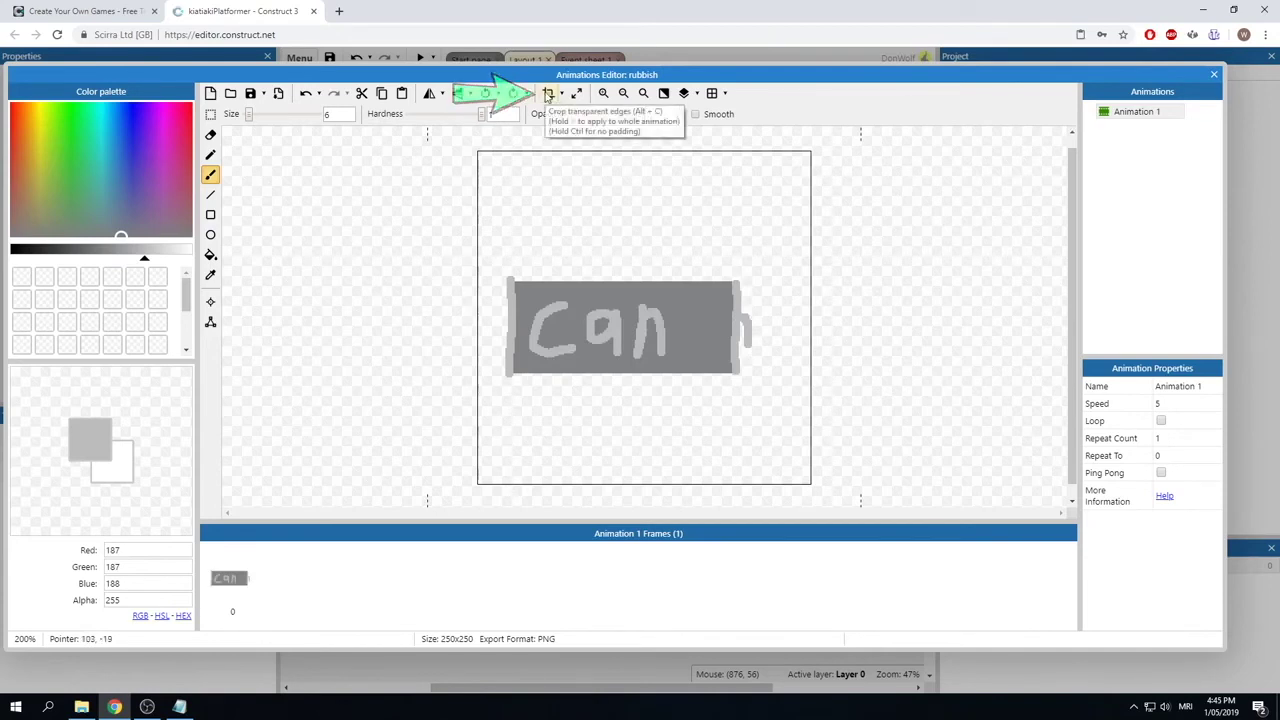
left_click(548, 93)
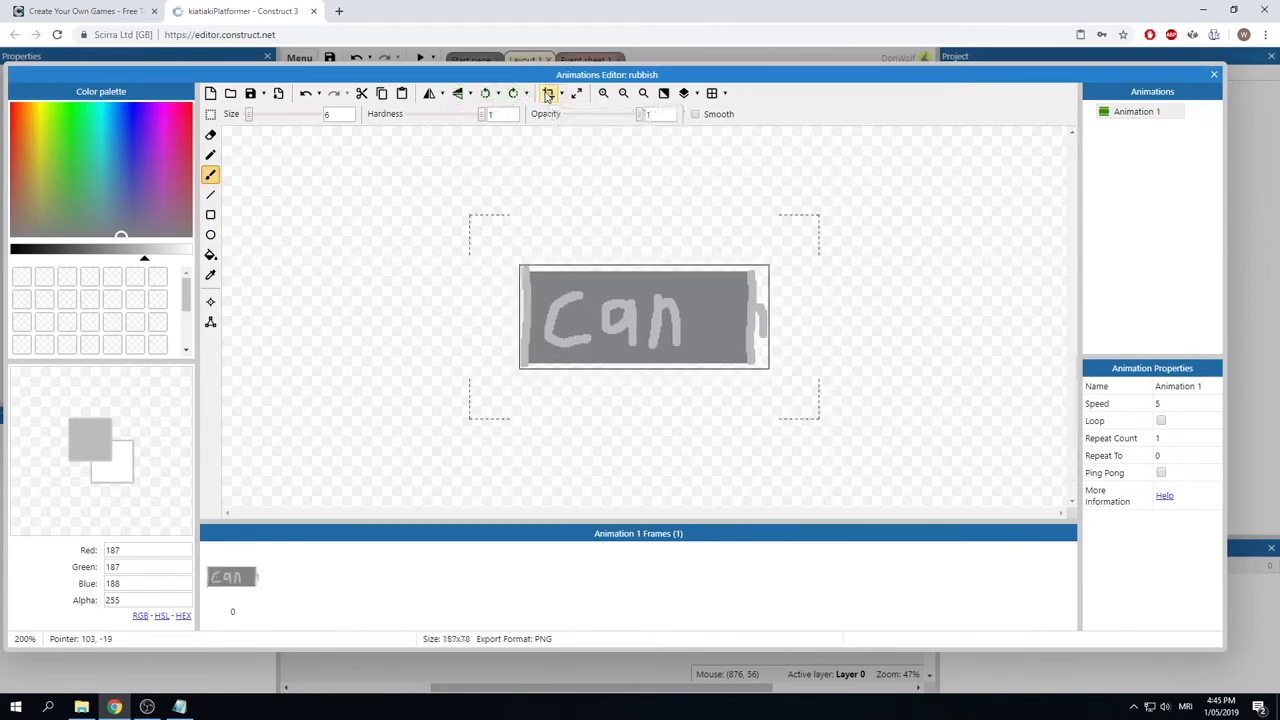
left_click(1214, 74)
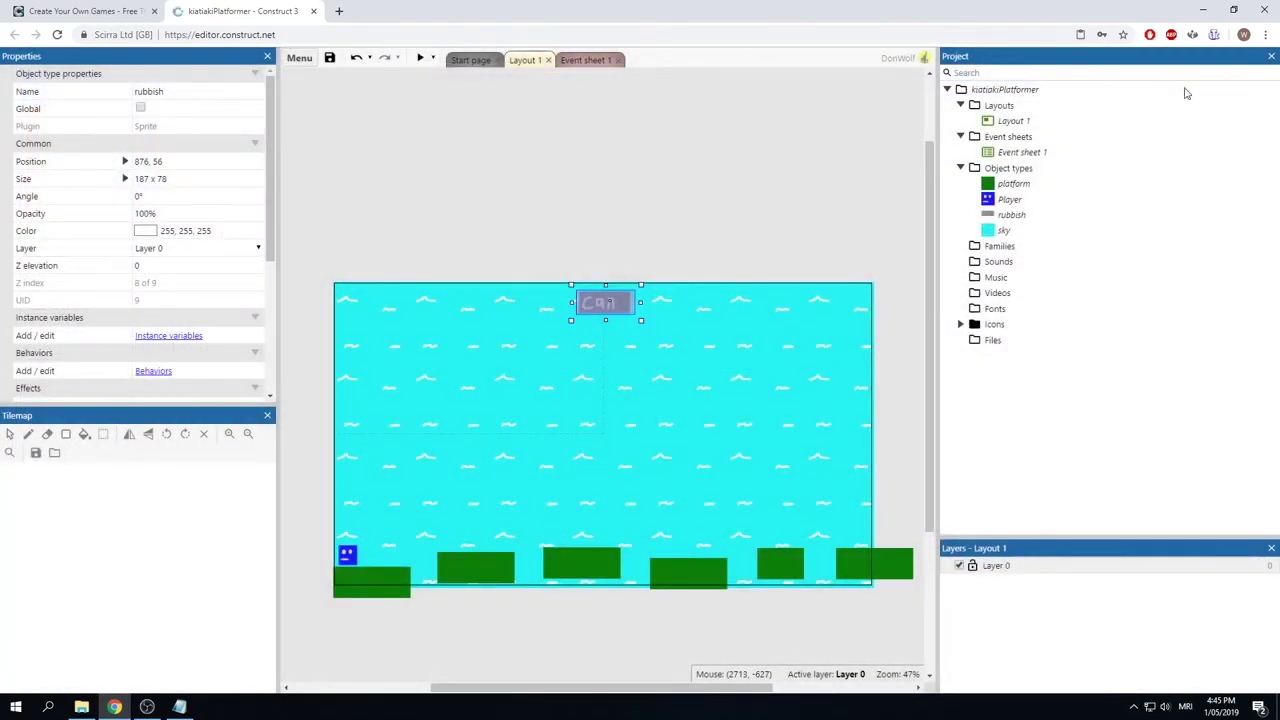
Step: Shrink the rubbish can to about 75 x 37 above the second platform and place four more copies along the platforms
left_click_drag(627, 307, 472, 531)
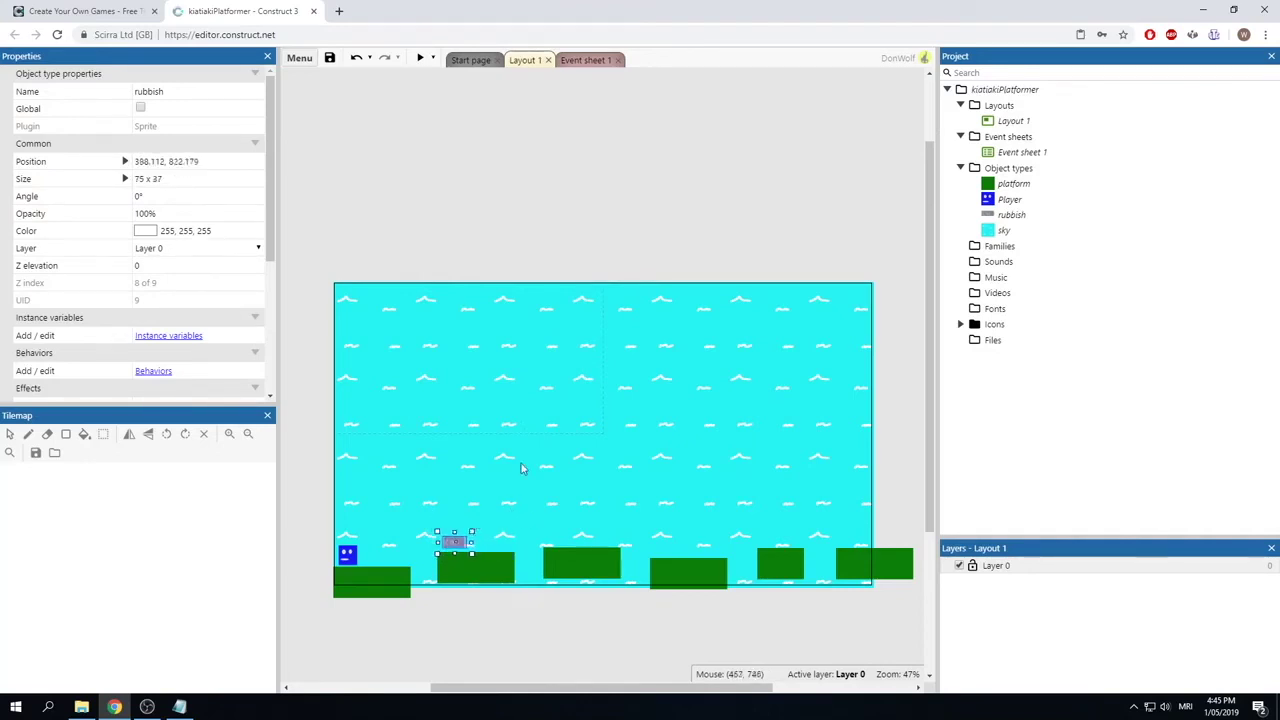
left_click(642, 255)
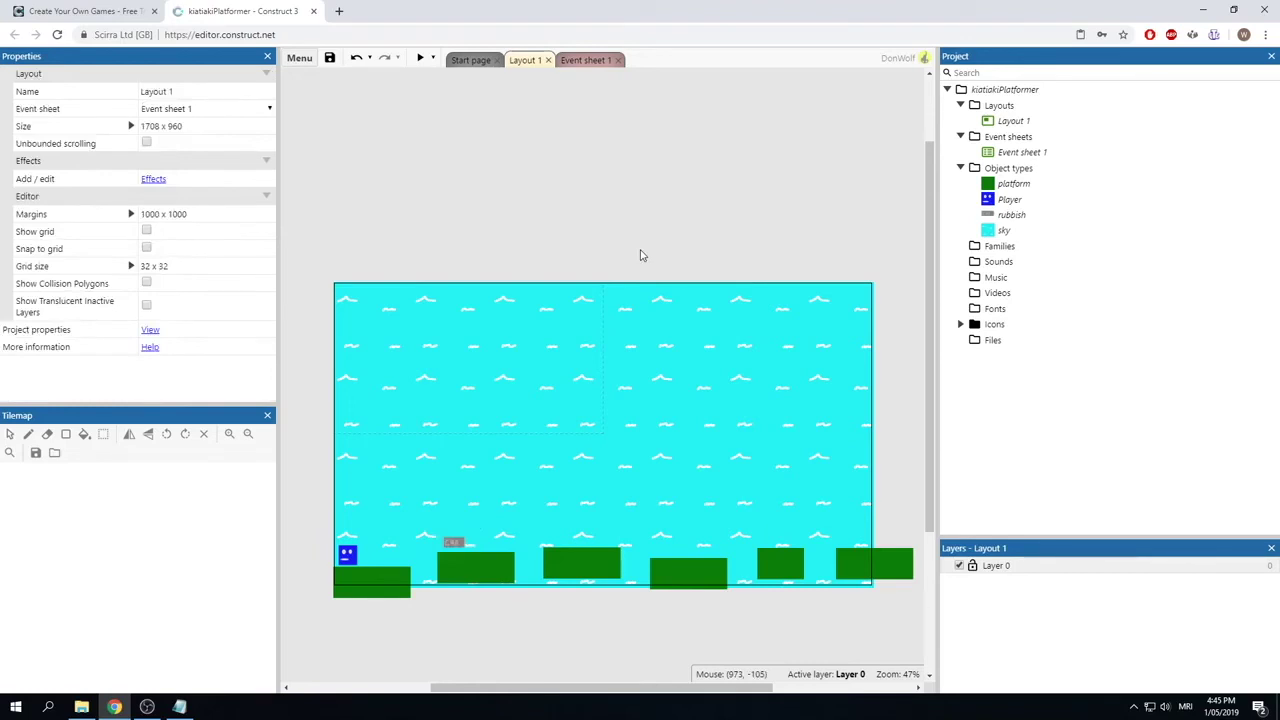
left_click_drag(1011, 214, 551, 511)
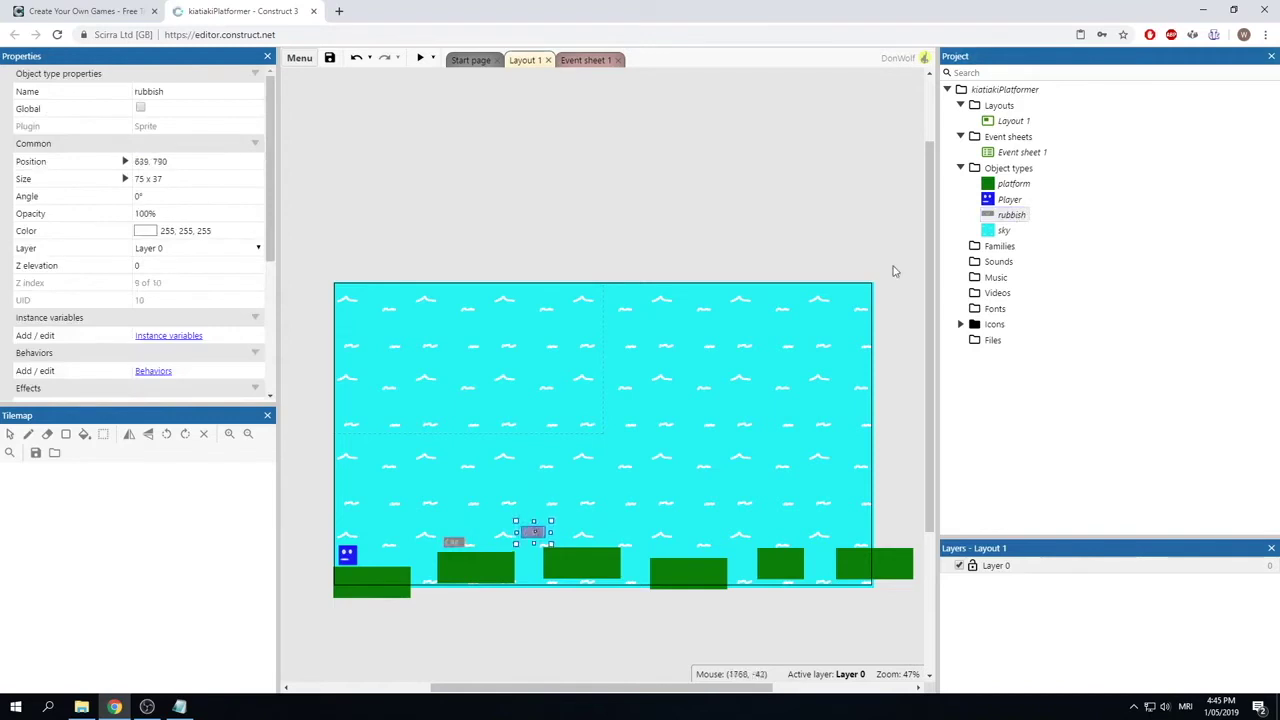
left_click_drag(703, 432, 612, 530)
left_click_drag(1011, 214, 686, 537)
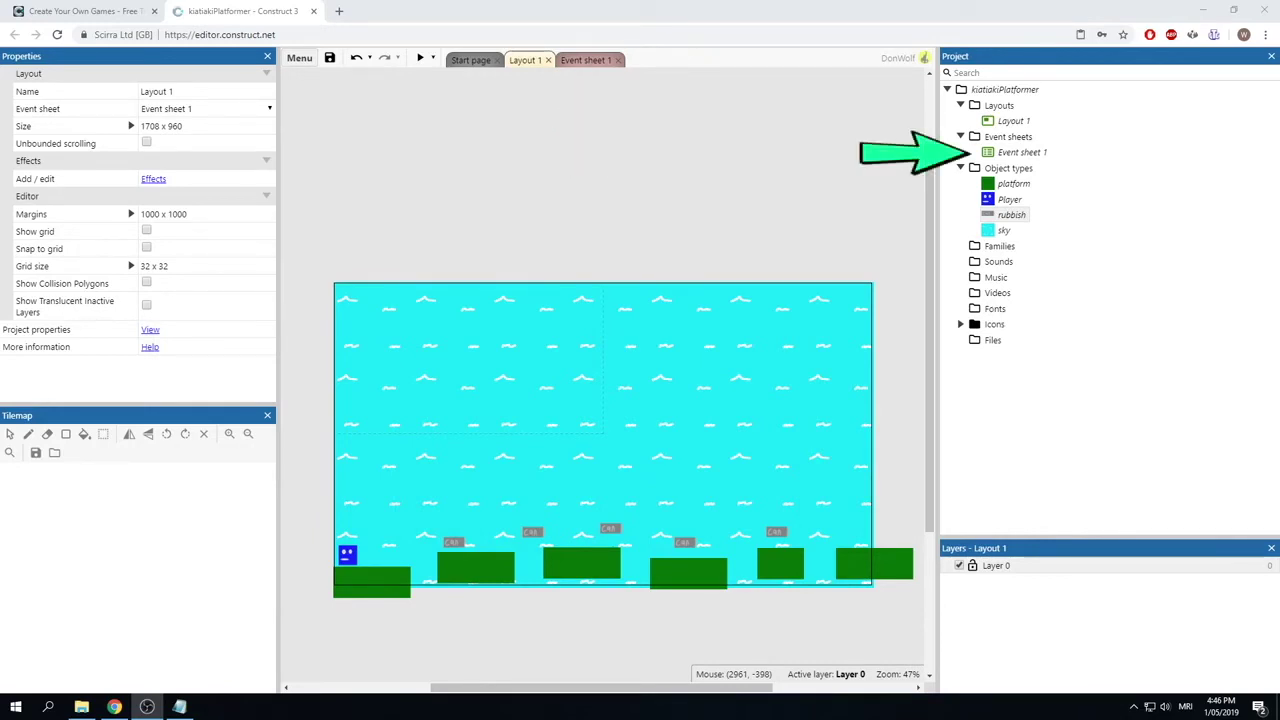
Step: Add a second event to Event sheet 1 with the Player condition On collision with another object, using rubbish as the object
left_click(591, 62)
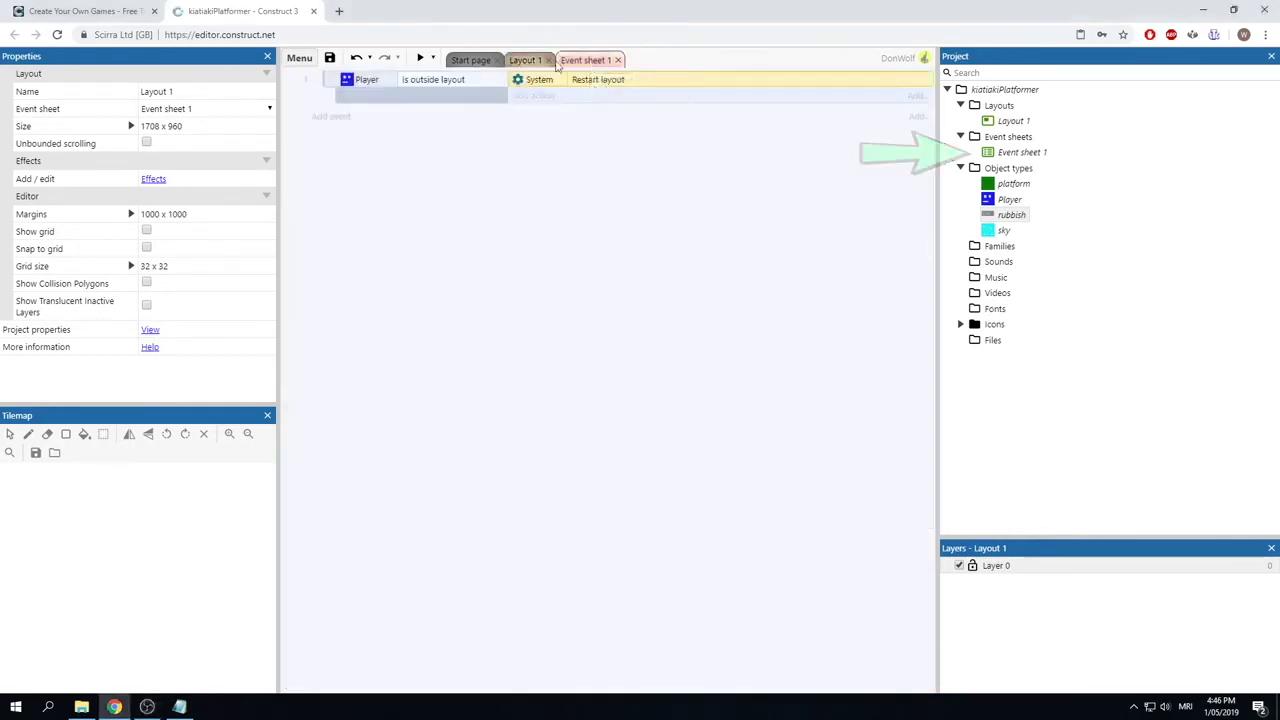
right_click(415, 210)
left_click(434, 221)
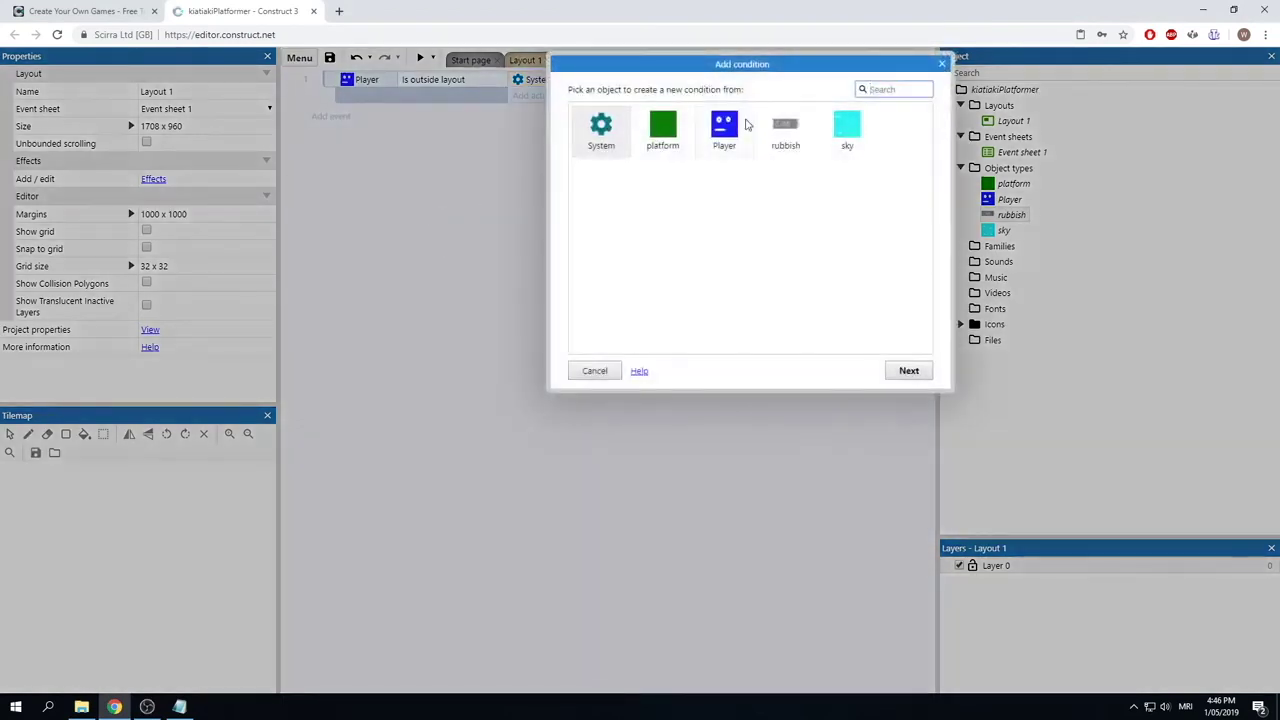
double_click(726, 126)
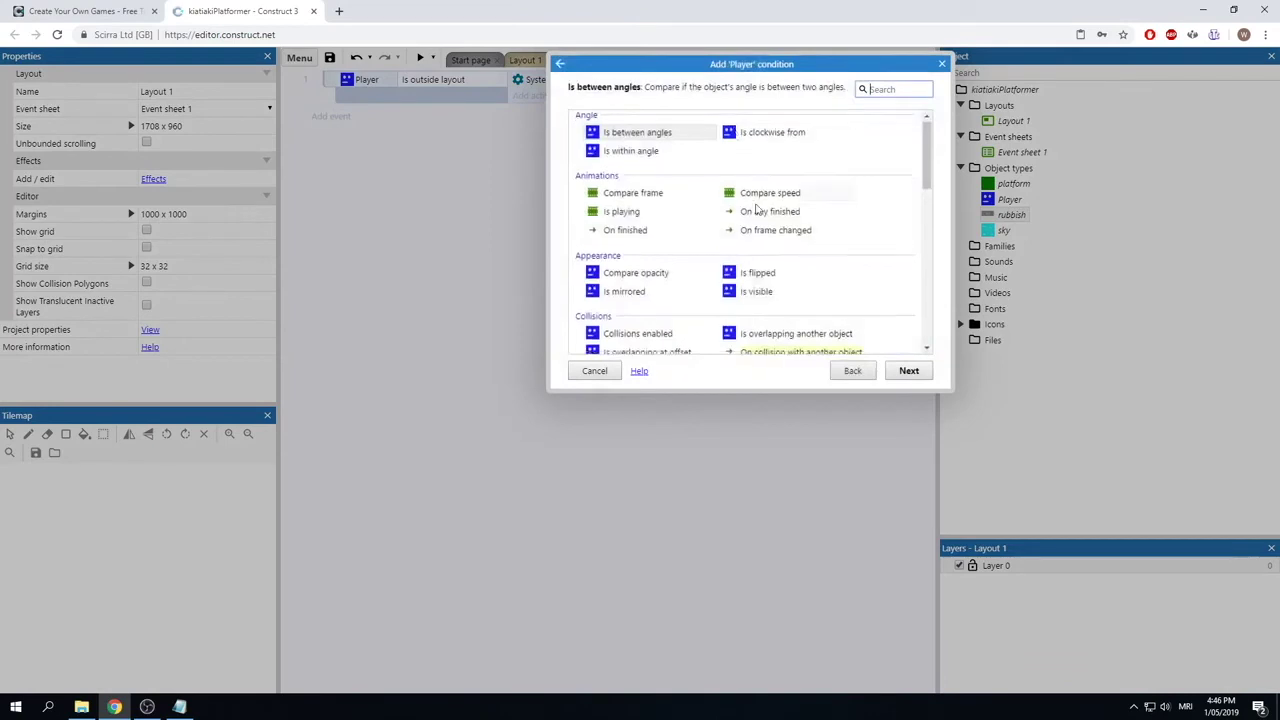
scroll(808, 285, "down", 3)
left_click(805, 270)
double_click(805, 268)
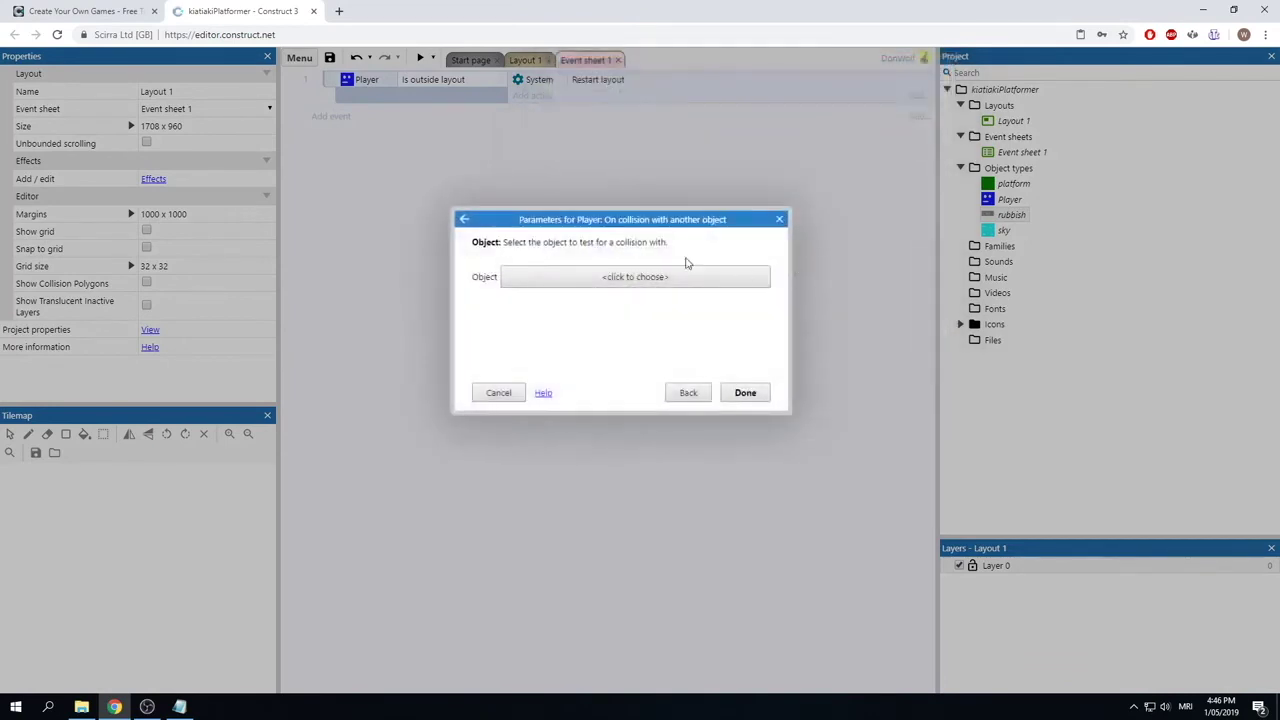
left_click(655, 278)
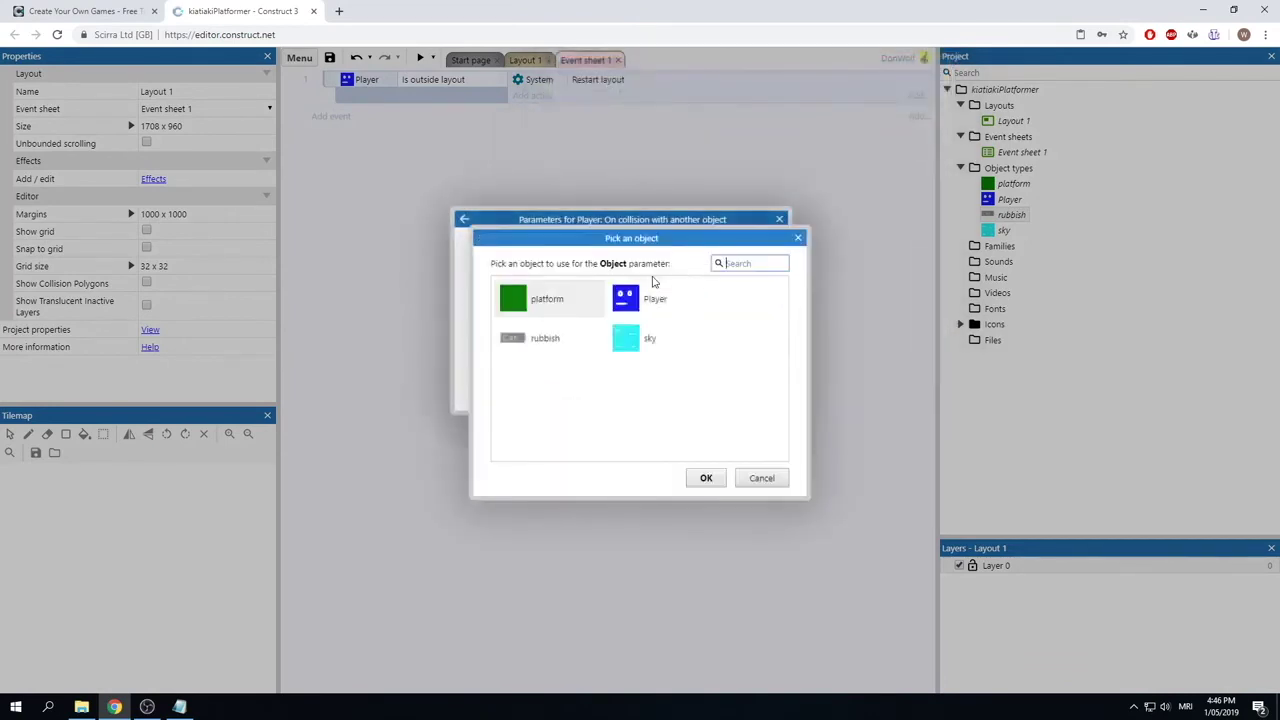
double_click(540, 342)
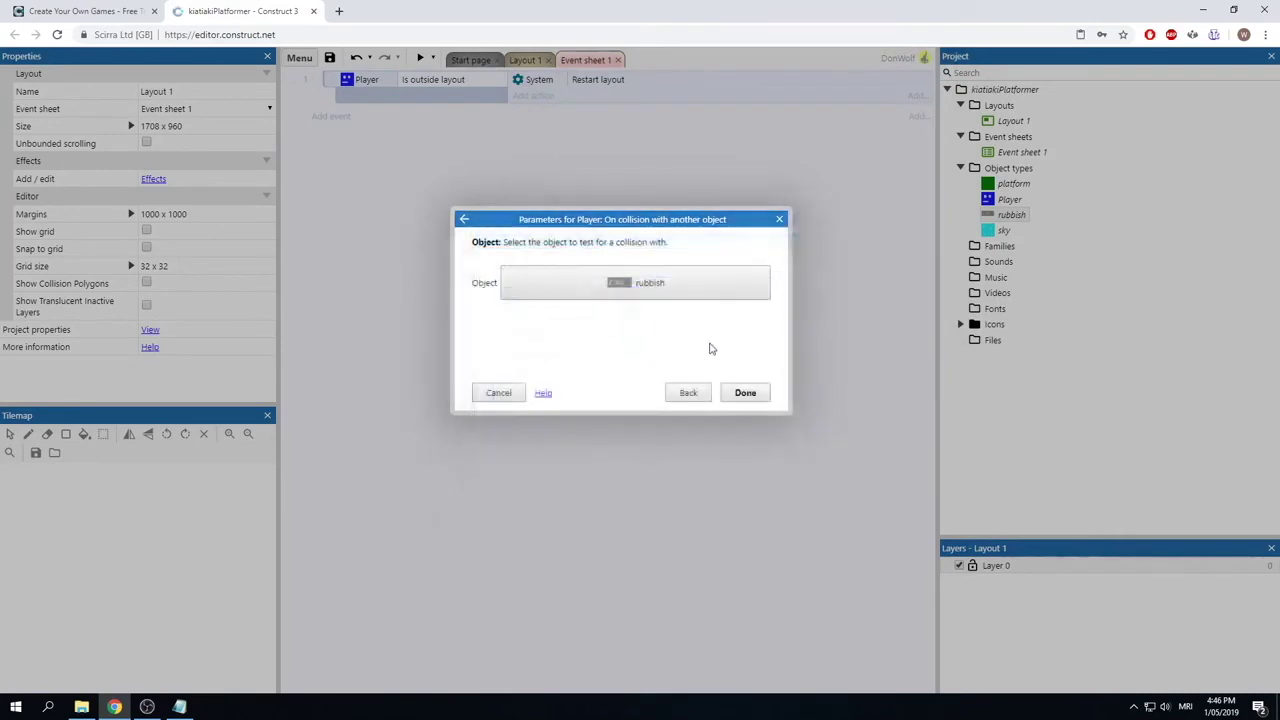
left_click(745, 392)
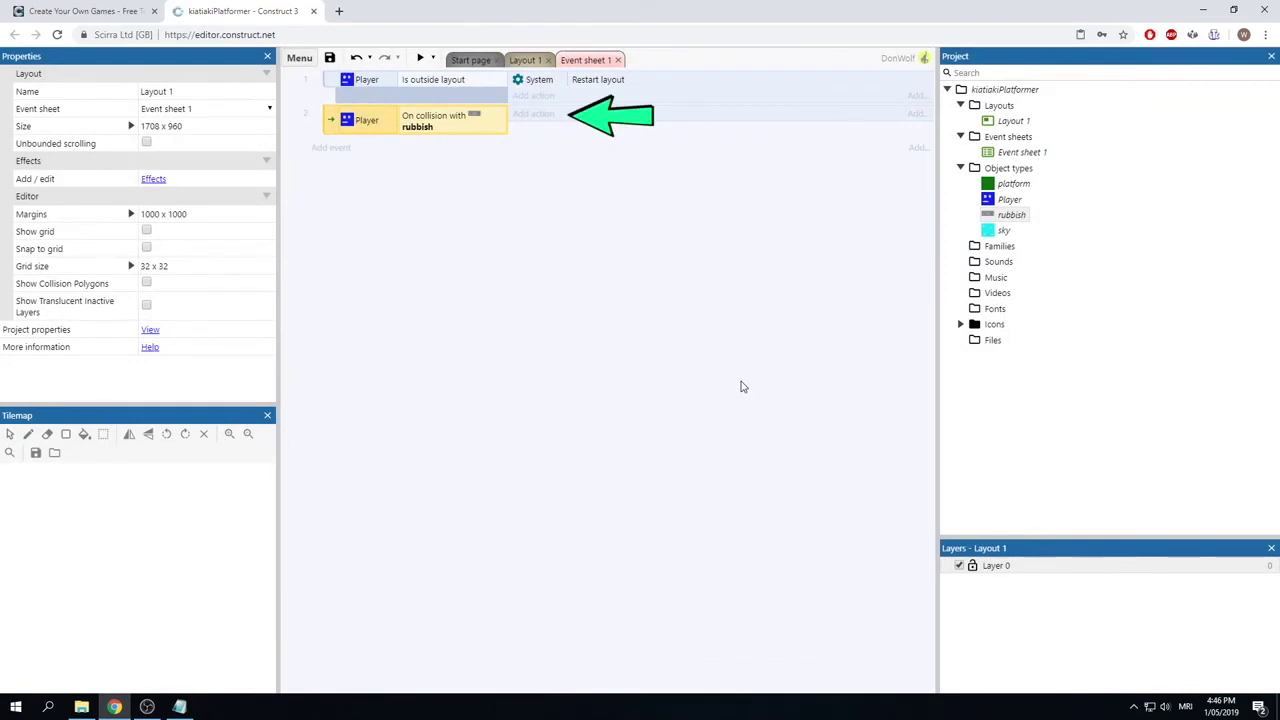
Step: Add the rubbish action Destroy to the Player's collision event
left_click(514, 116)
double_click(788, 126)
type("destr")
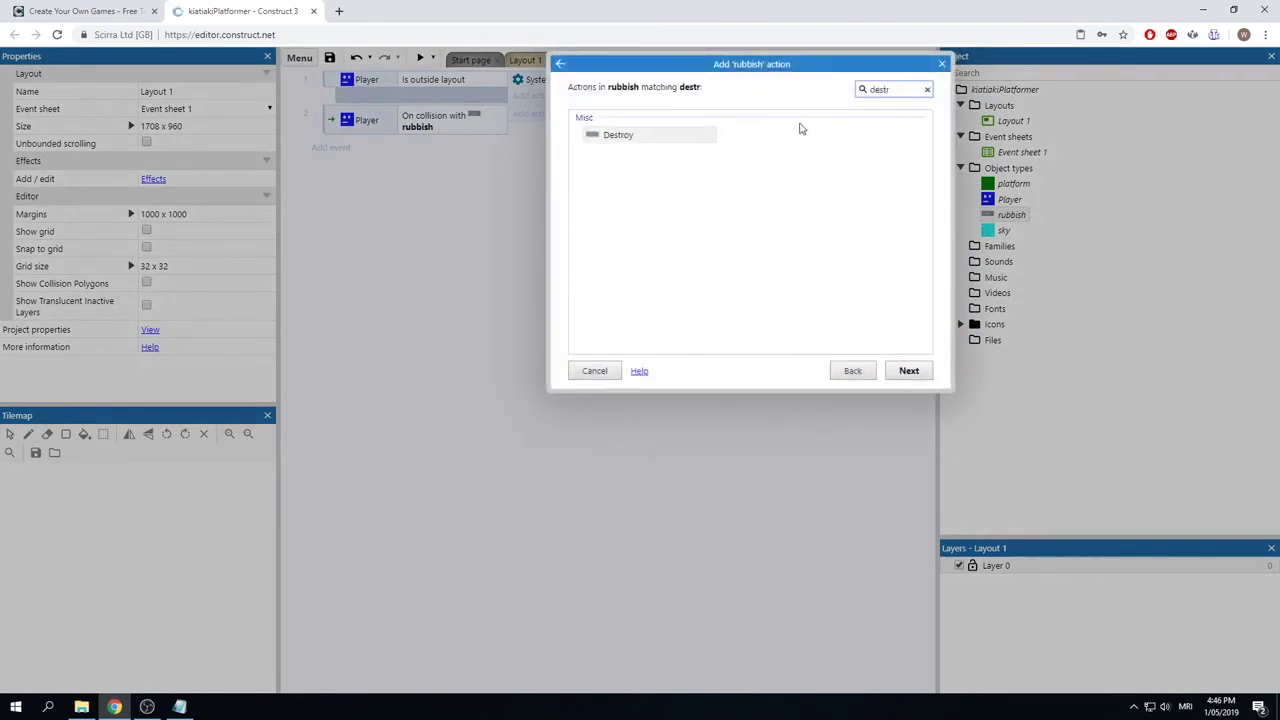
left_click(673, 134)
double_click(672, 135)
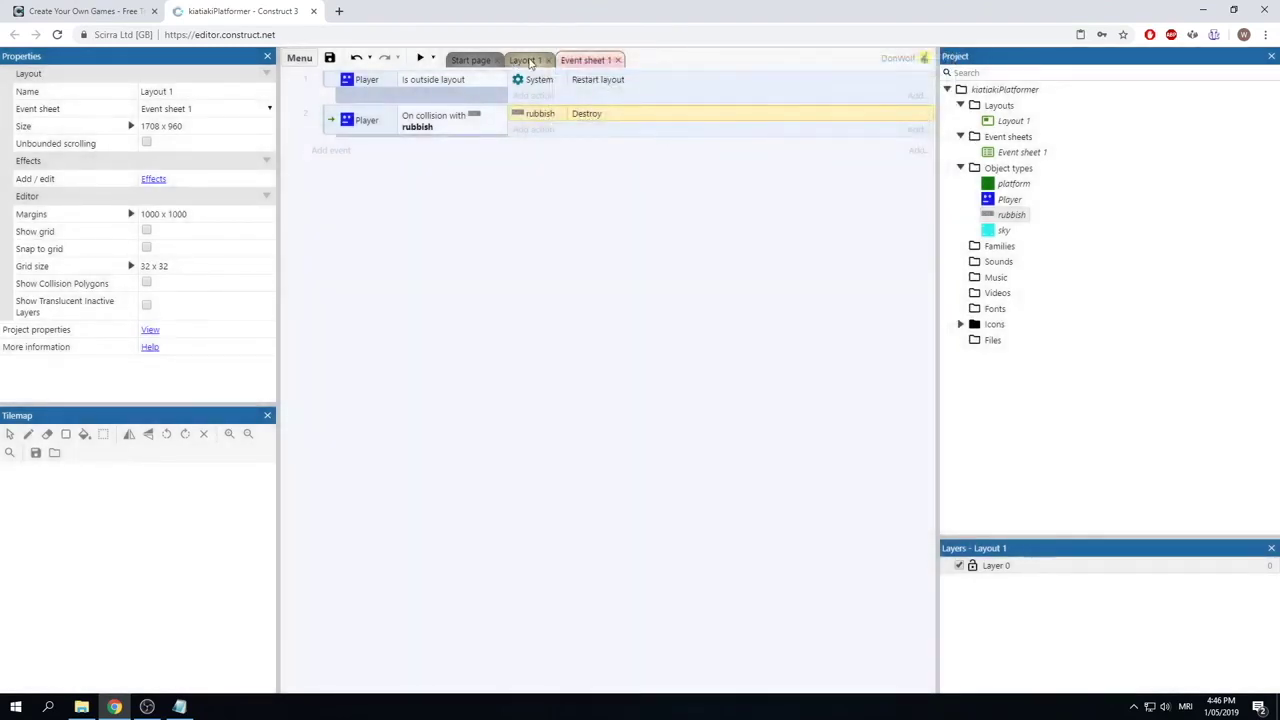
Step: Insert a new Sprite object named rubbishBin near the upper middle of Layout 1
left_click(525, 60)
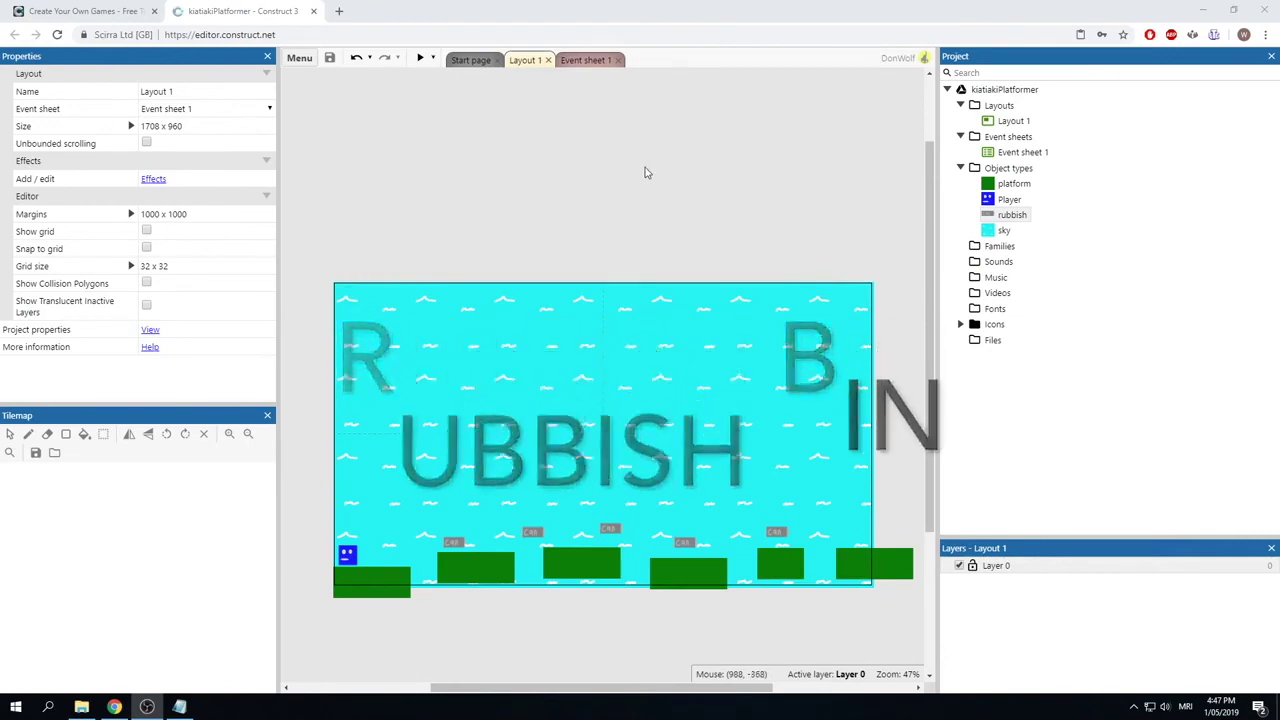
right_click(645, 173)
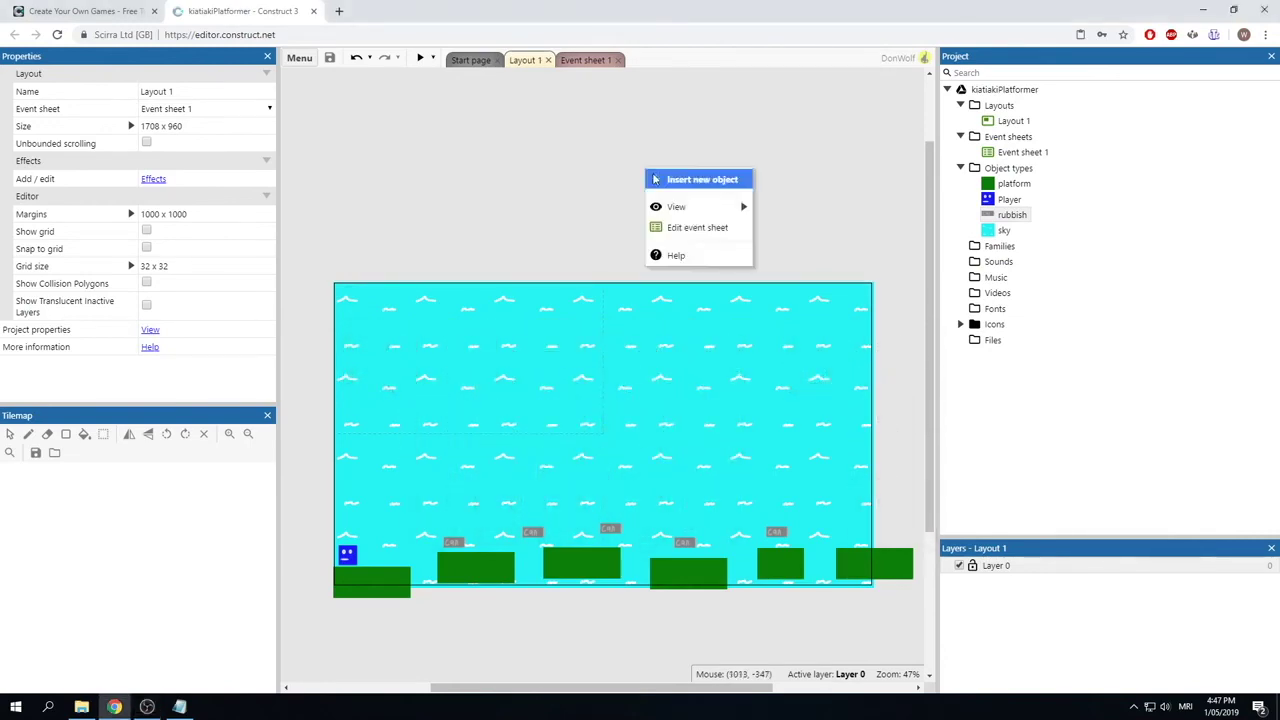
left_click(656, 178)
scroll(755, 329, "down", 1)
scroll(755, 329, "down", 1)
left_click(736, 412)
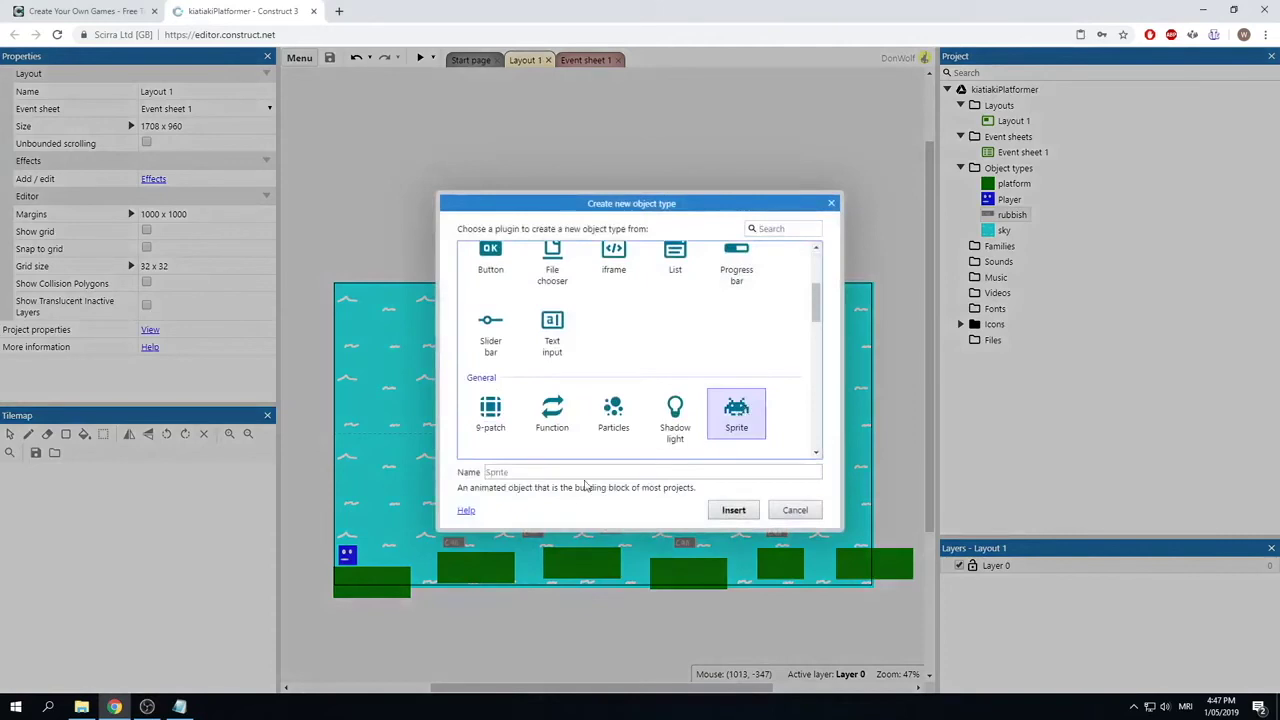
left_click(595, 469)
type("rubbishBin")
left_click(740, 512)
left_click(566, 357)
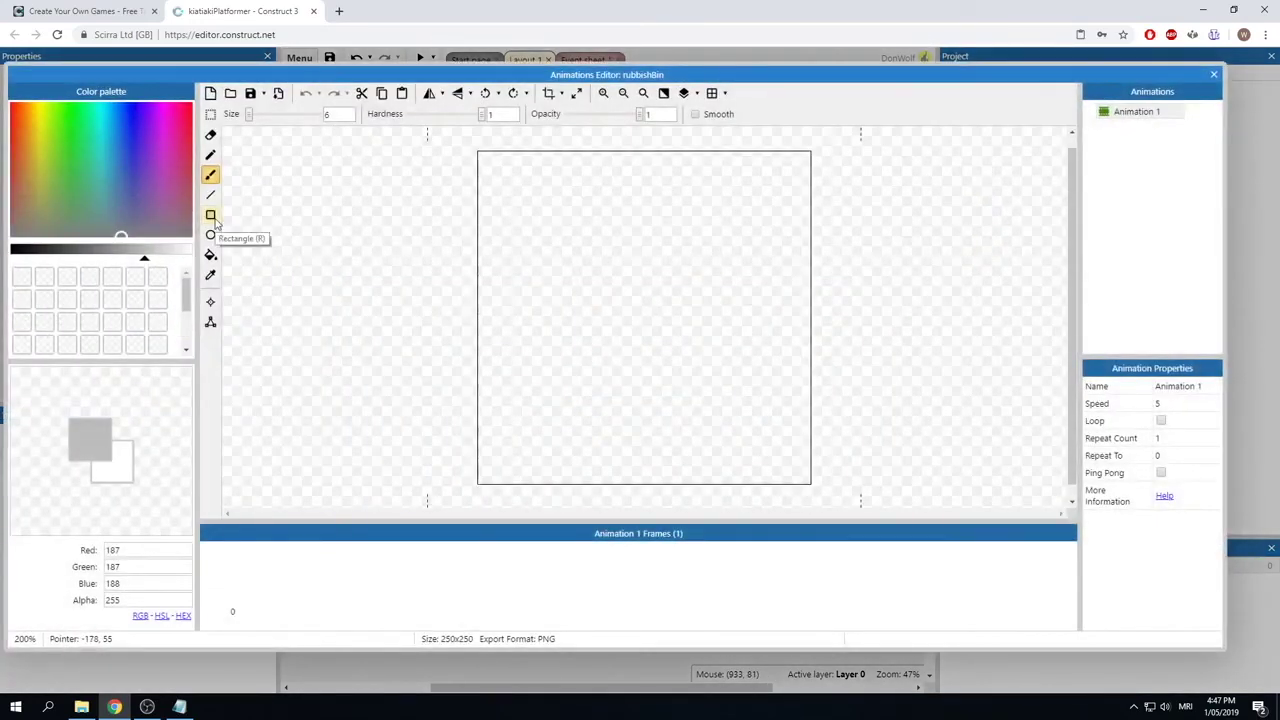
Step: Draw a filled grey (163, 164, 164) rectangle about 101 x 177, and brush a darker grey (120, 121, 122) lid line and three vertical stripes
left_click(212, 217)
mouse_move(573, 221)
left_mouse_down()
mouse_move(723, 449)
mouse_move(707, 455)
left_mouse_up()
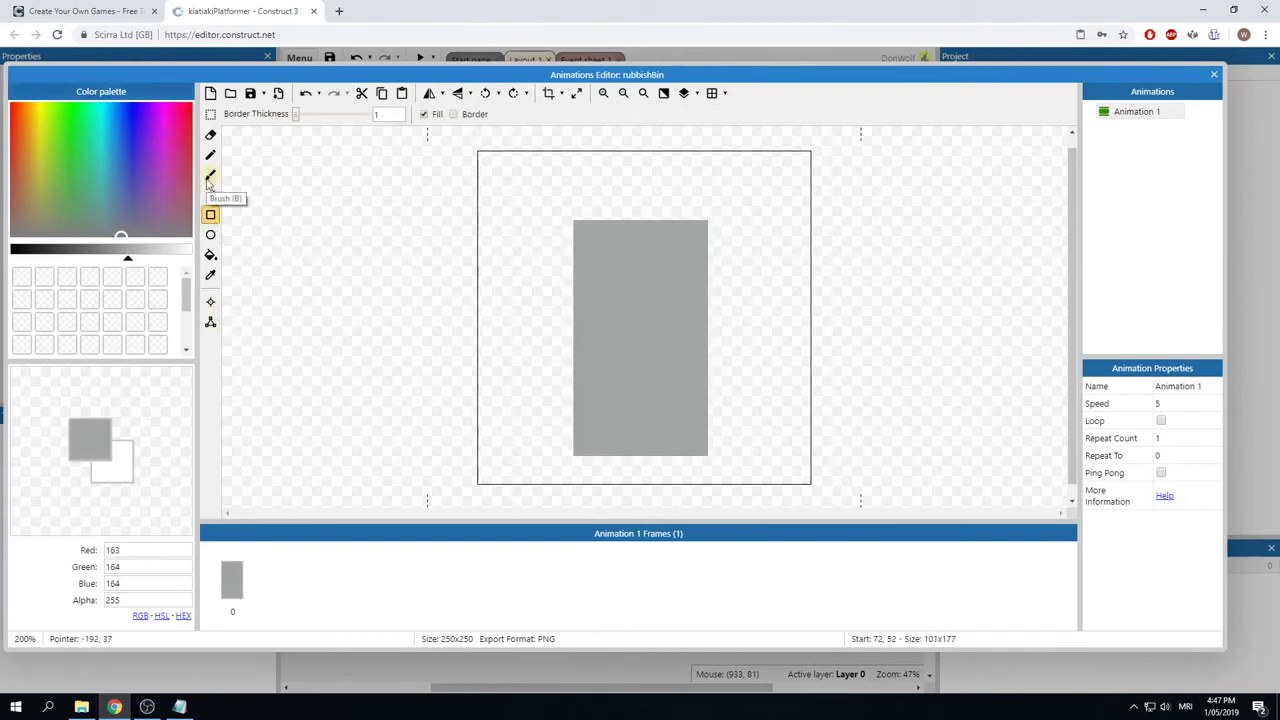
left_click(210, 174)
left_click(100, 250)
left_click_drag(562, 220, 718, 217)
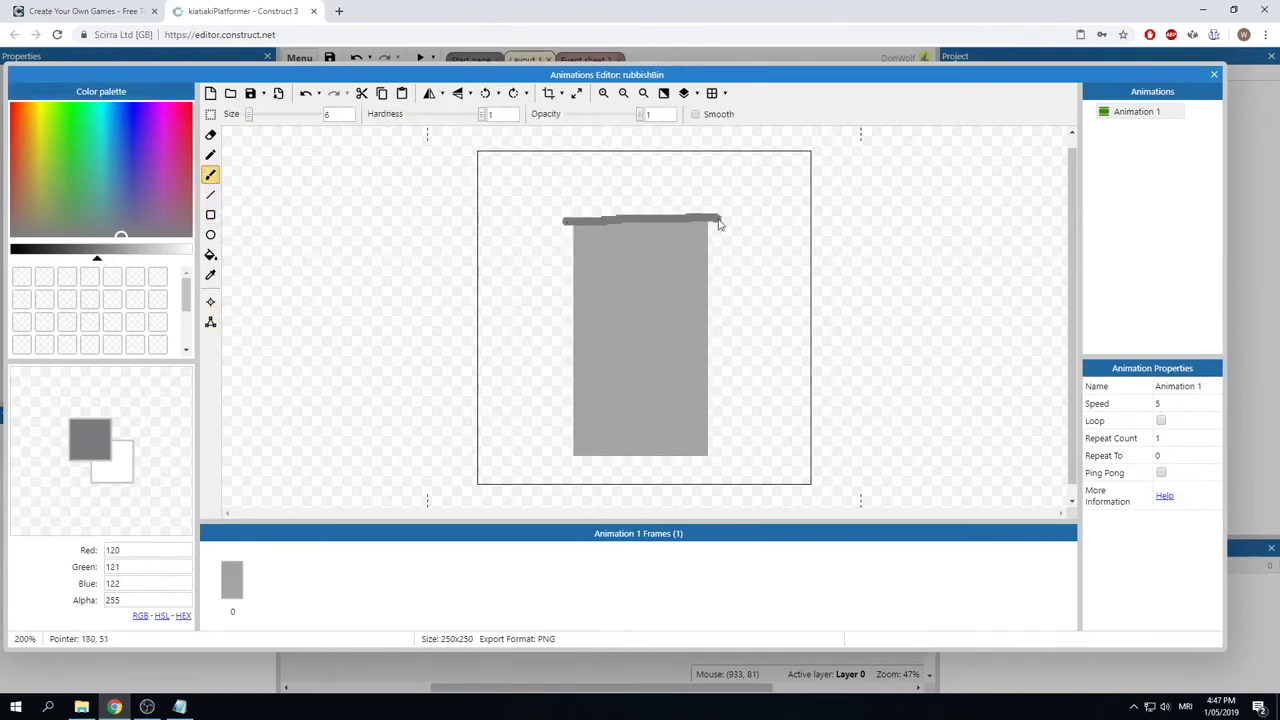
mouse_move(590, 250)
left_mouse_down()
mouse_move(590, 438)
mouse_move(632, 291)
mouse_move(634, 436)
left_mouse_up()
left_click_drag(669, 256, 668, 437)
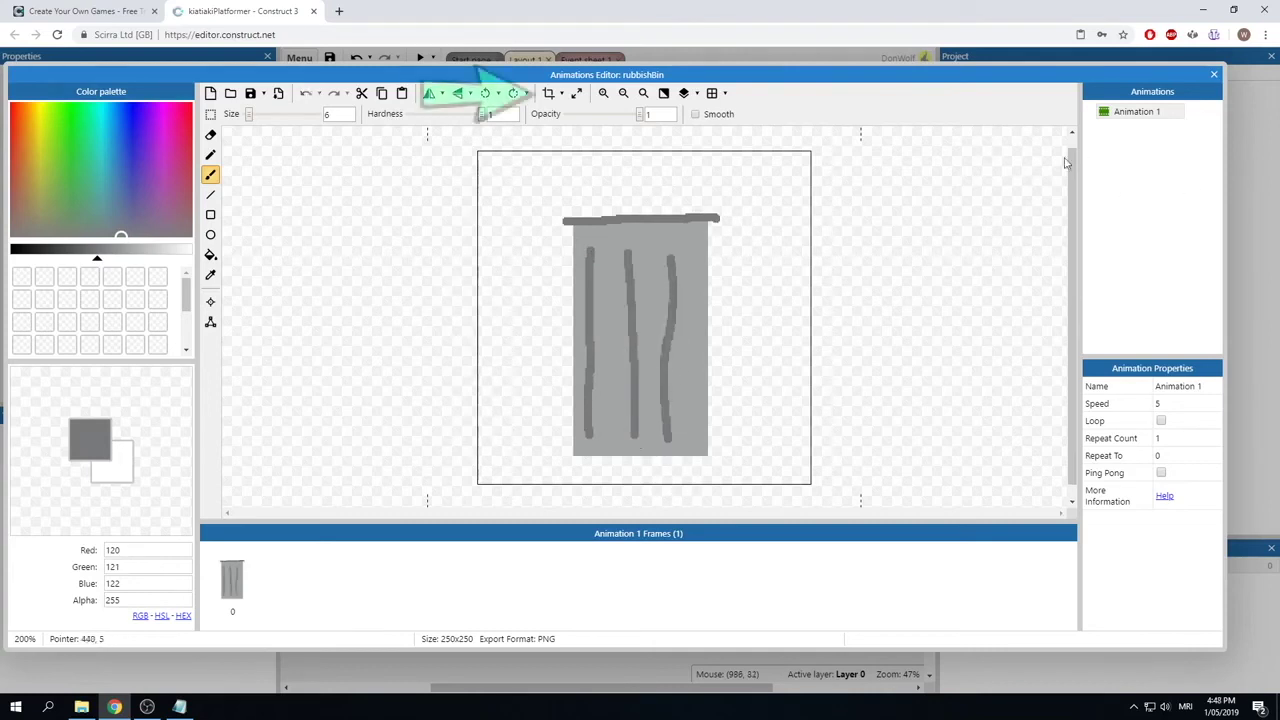
Step: Crop the rubbish bin image's transparent edges and place the bin on top of the last platform in the layout
left_click(548, 96)
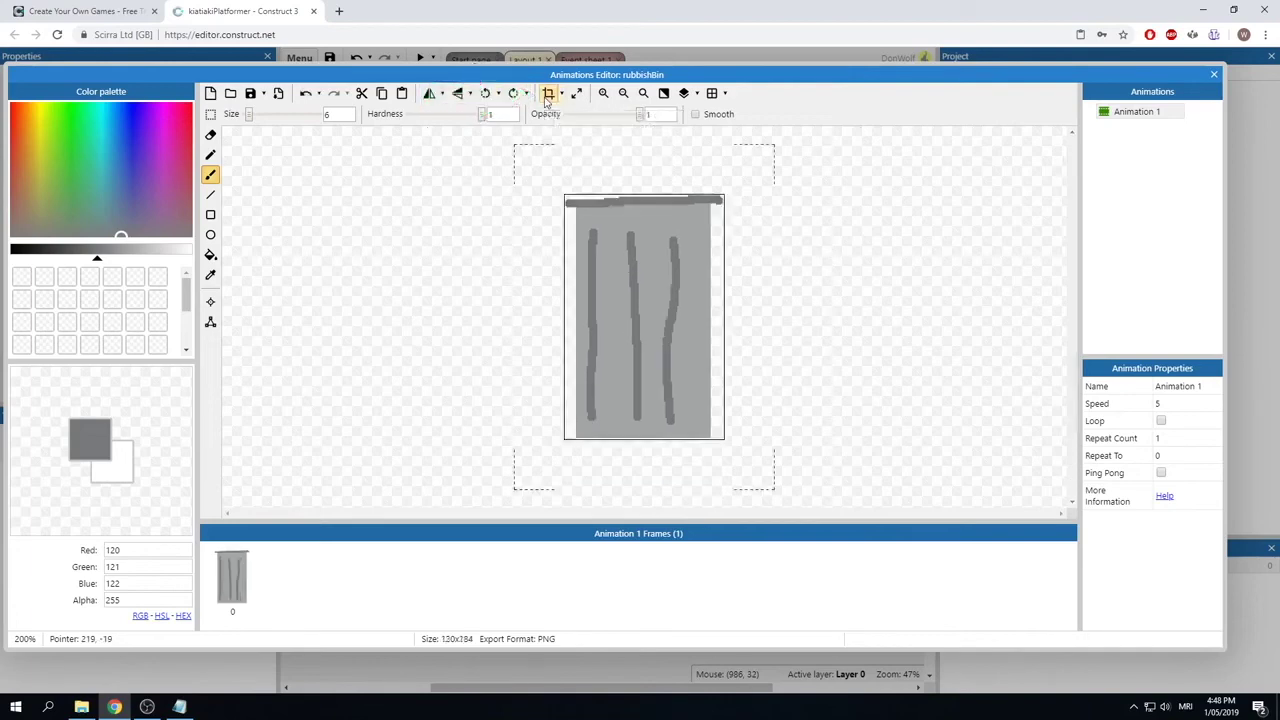
left_click(1215, 75)
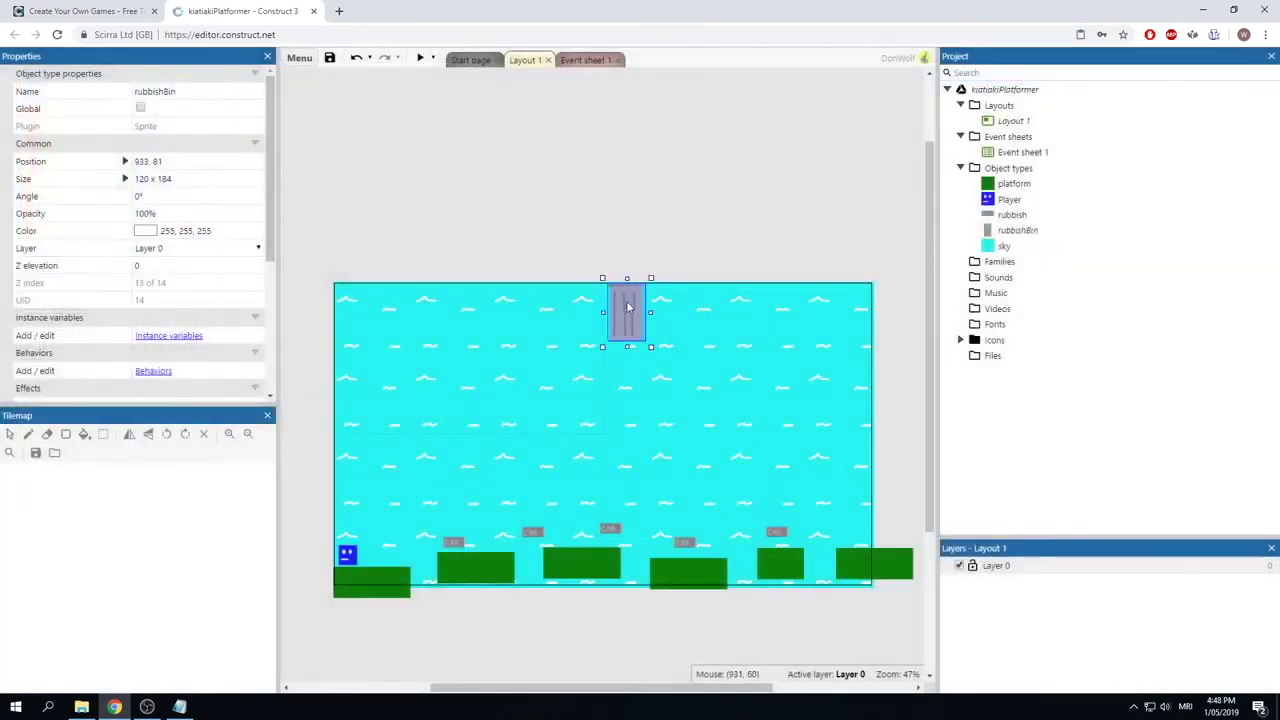
left_click_drag(630, 306, 855, 523)
left_click(887, 495)
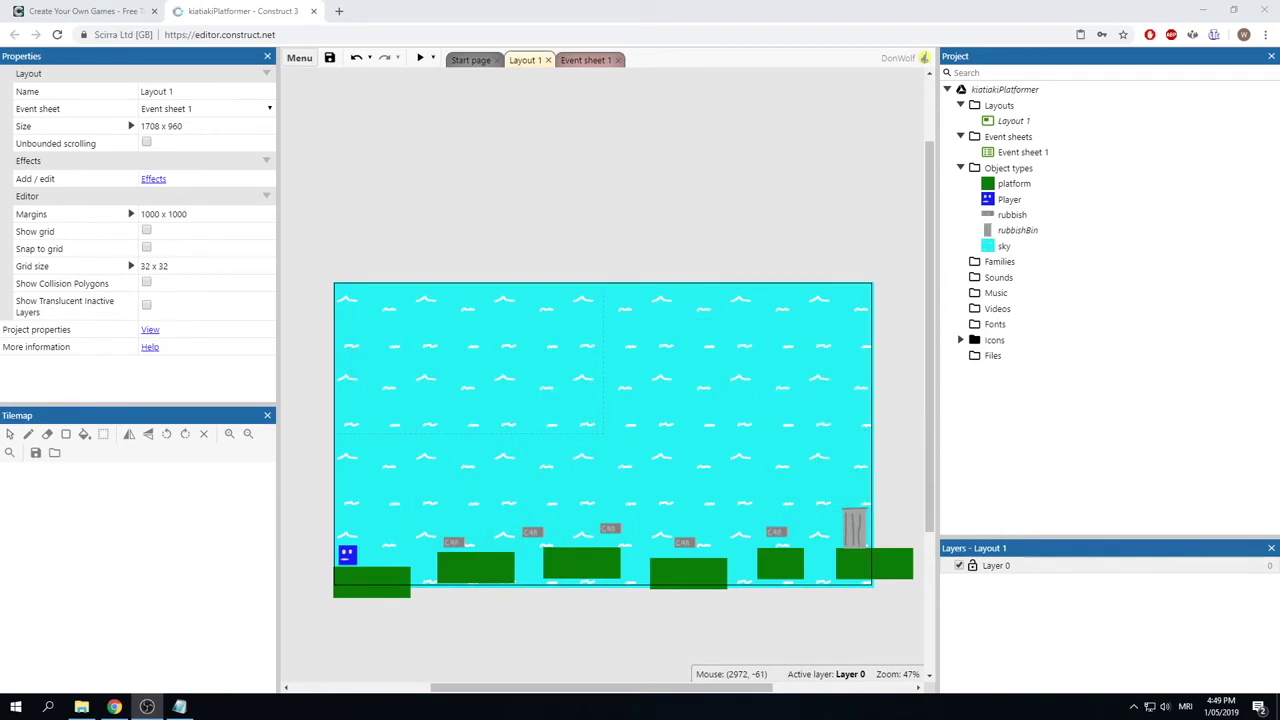
Step: Add a third event to Event sheet 1 with the Player condition On collision with another object, using rubbishBin as the object
left_click(588, 62)
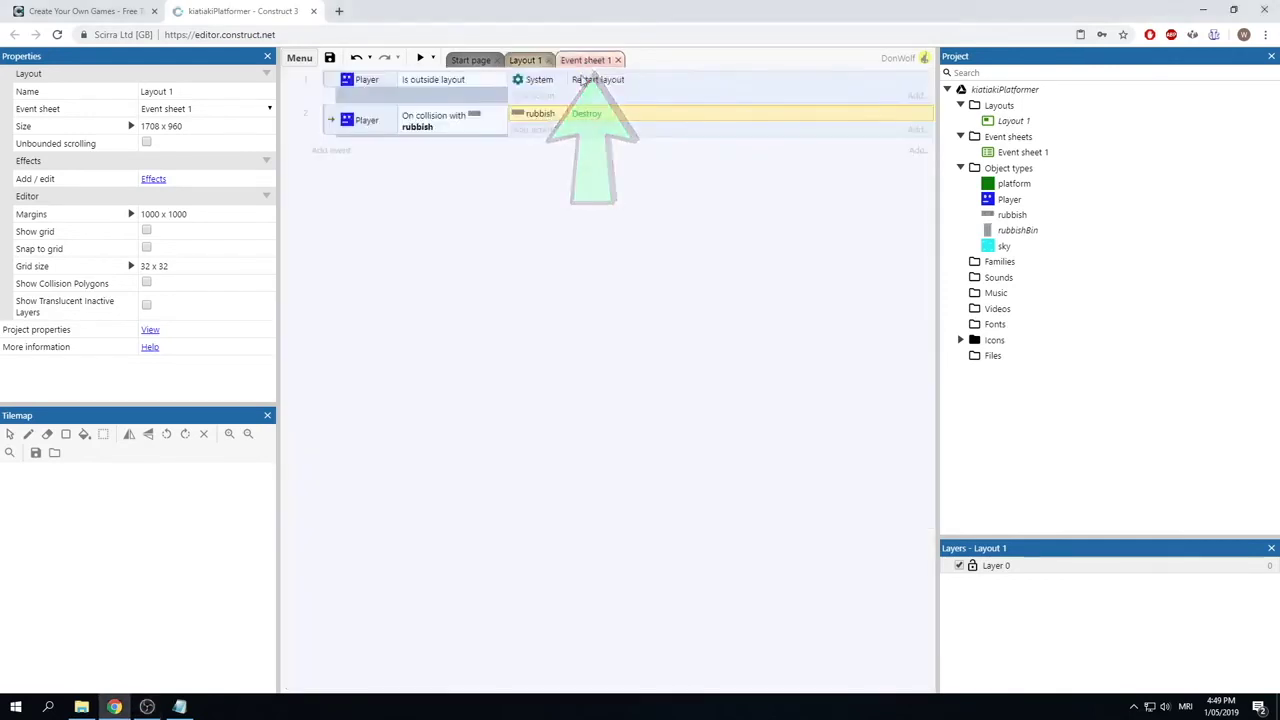
right_click(445, 211)
left_click(480, 218)
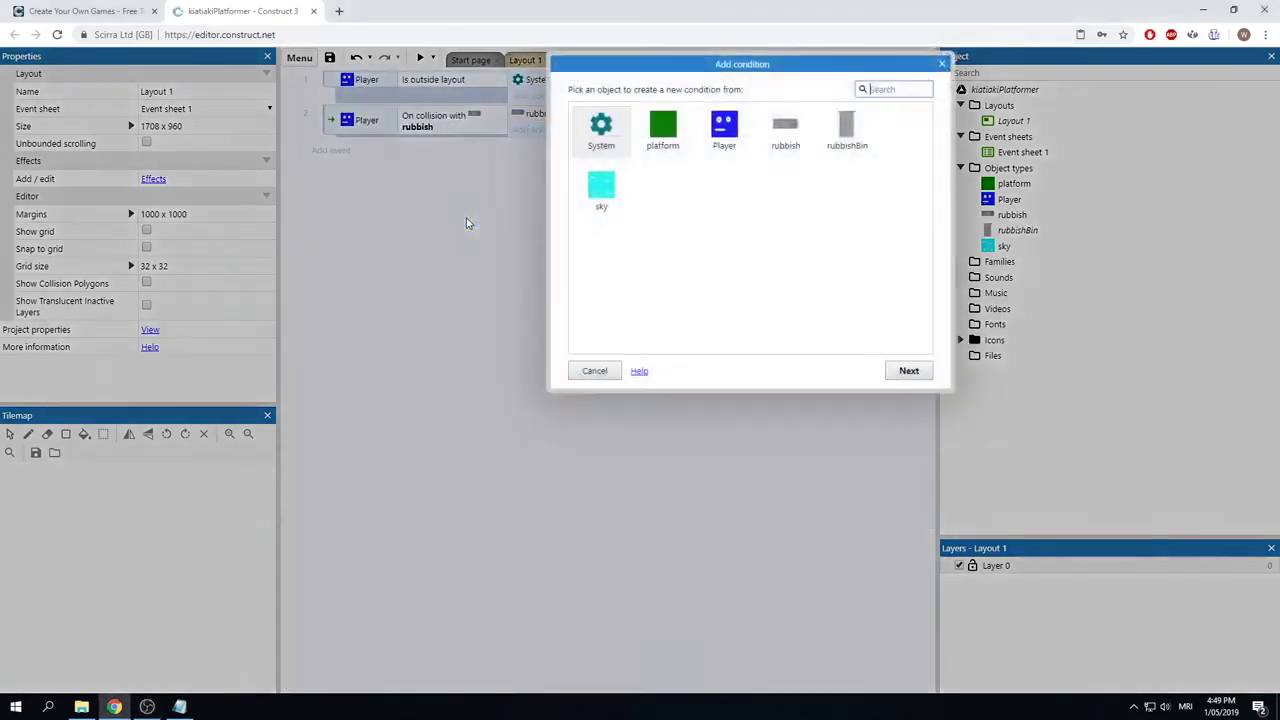
double_click(722, 128)
scroll(800, 180, "down", 2)
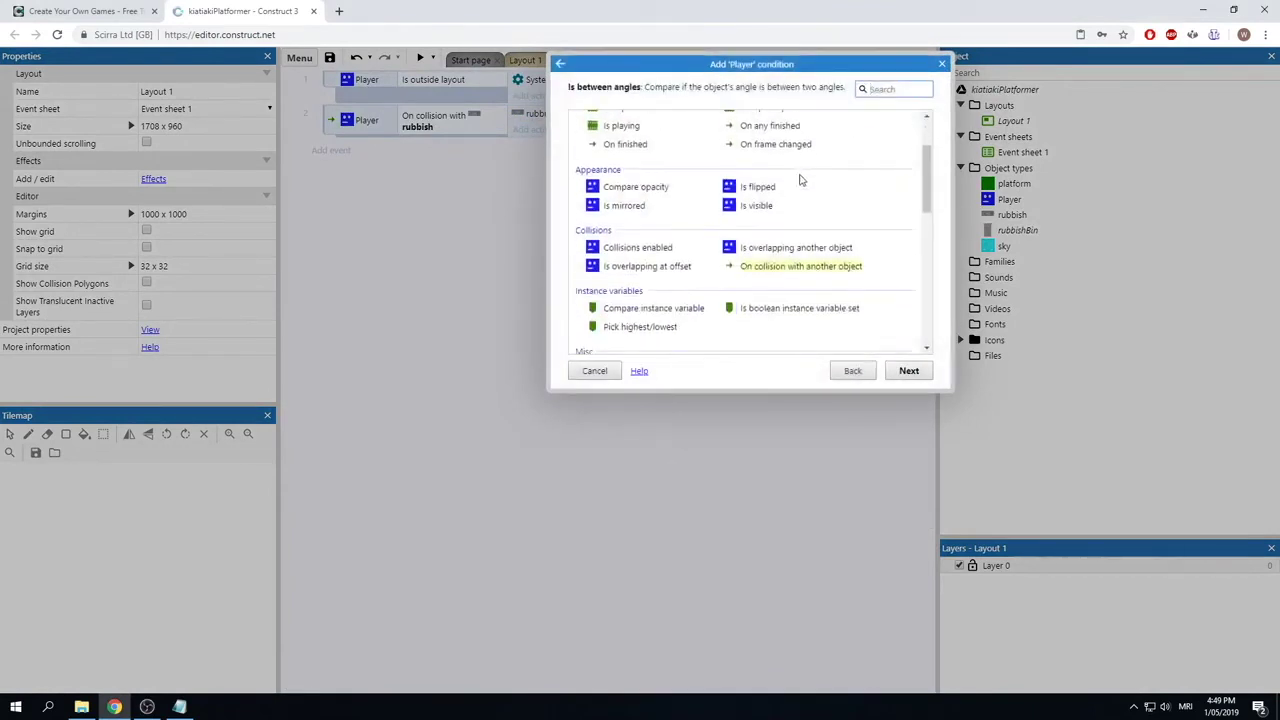
left_click(803, 268)
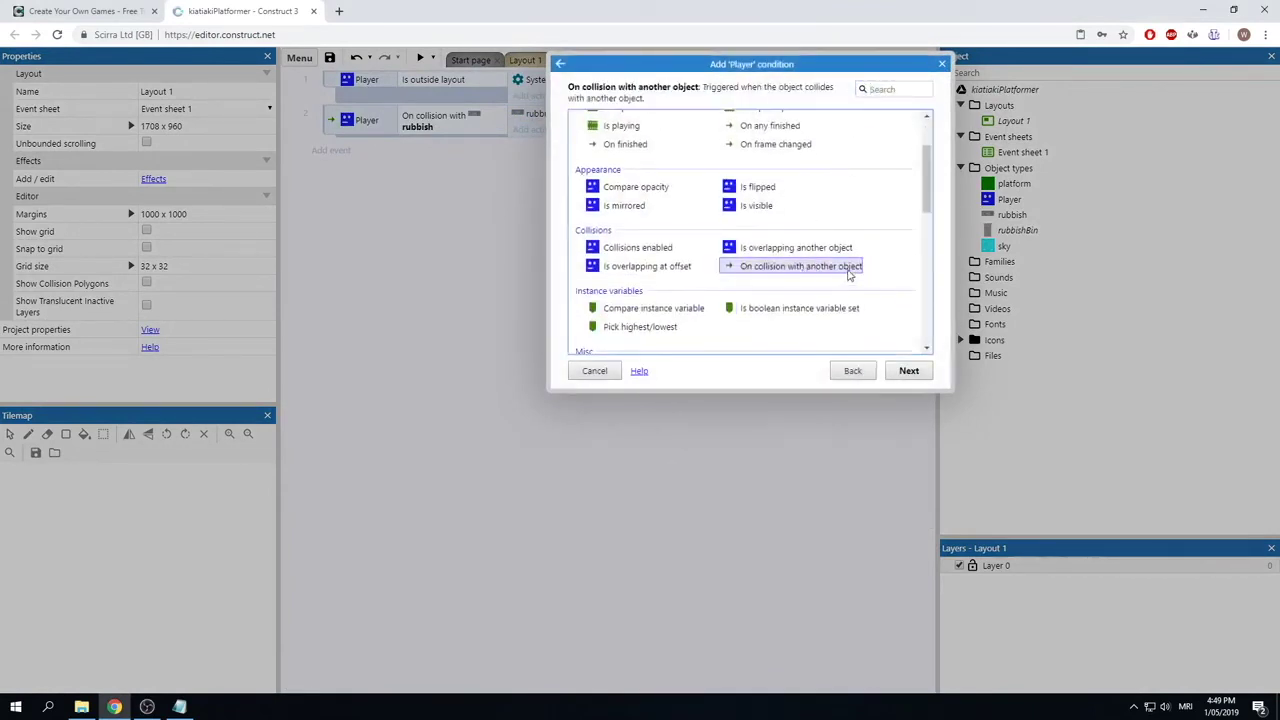
double_click(848, 268)
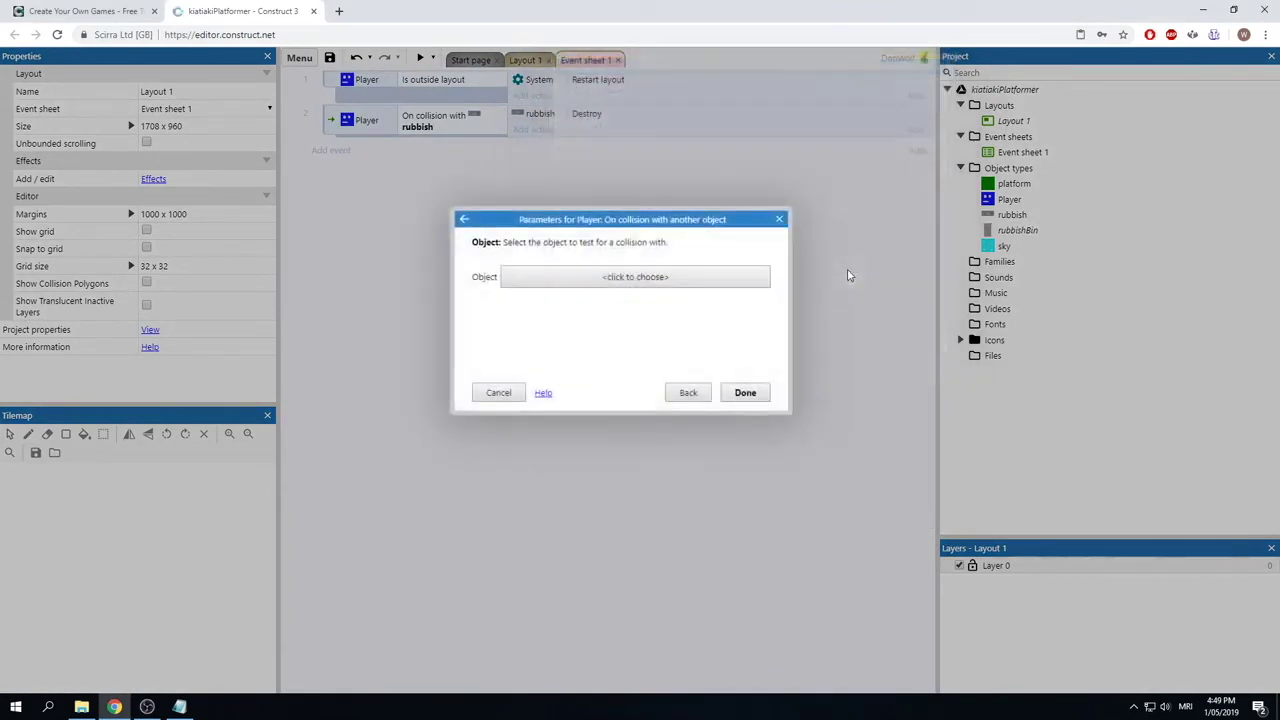
left_click(600, 277)
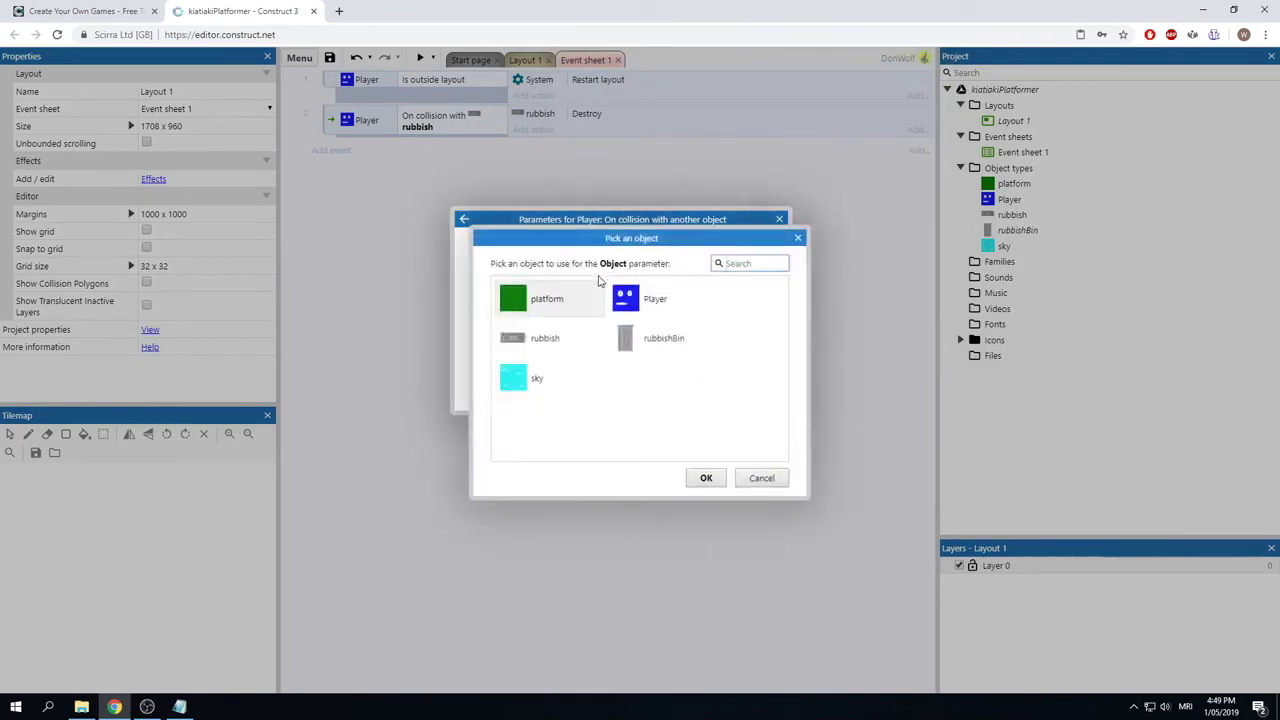
double_click(668, 340)
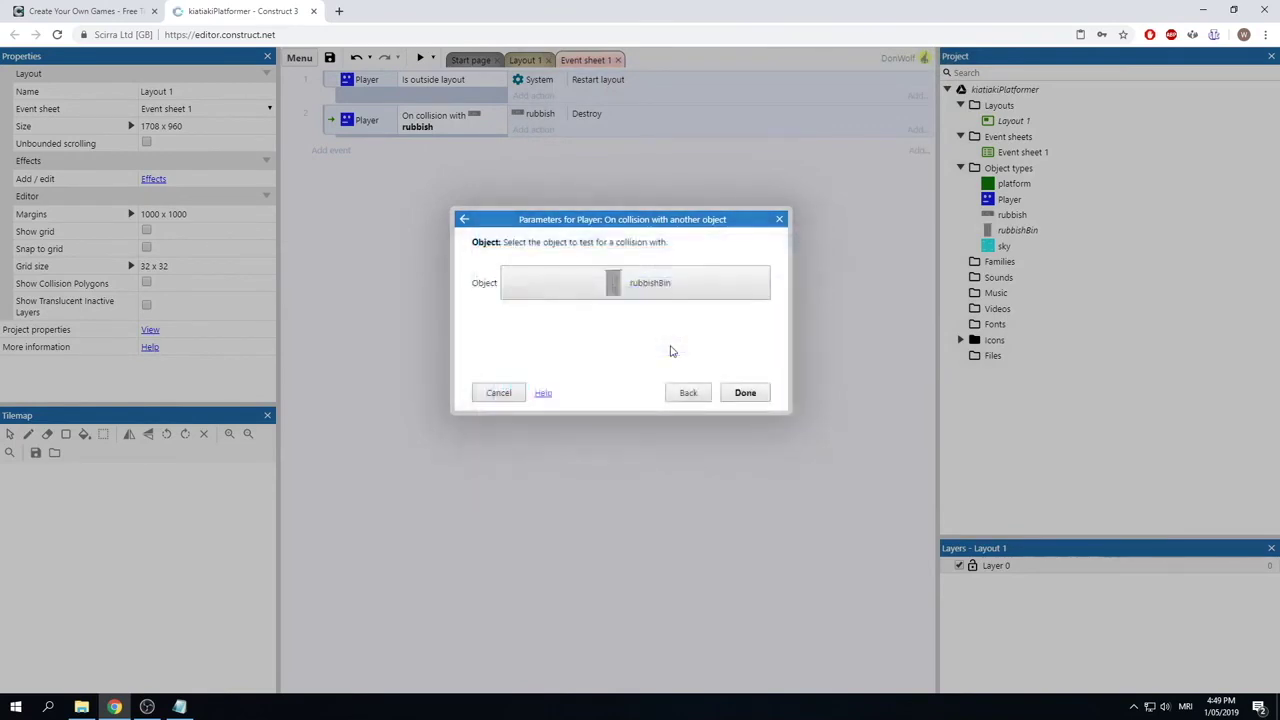
left_click(766, 390)
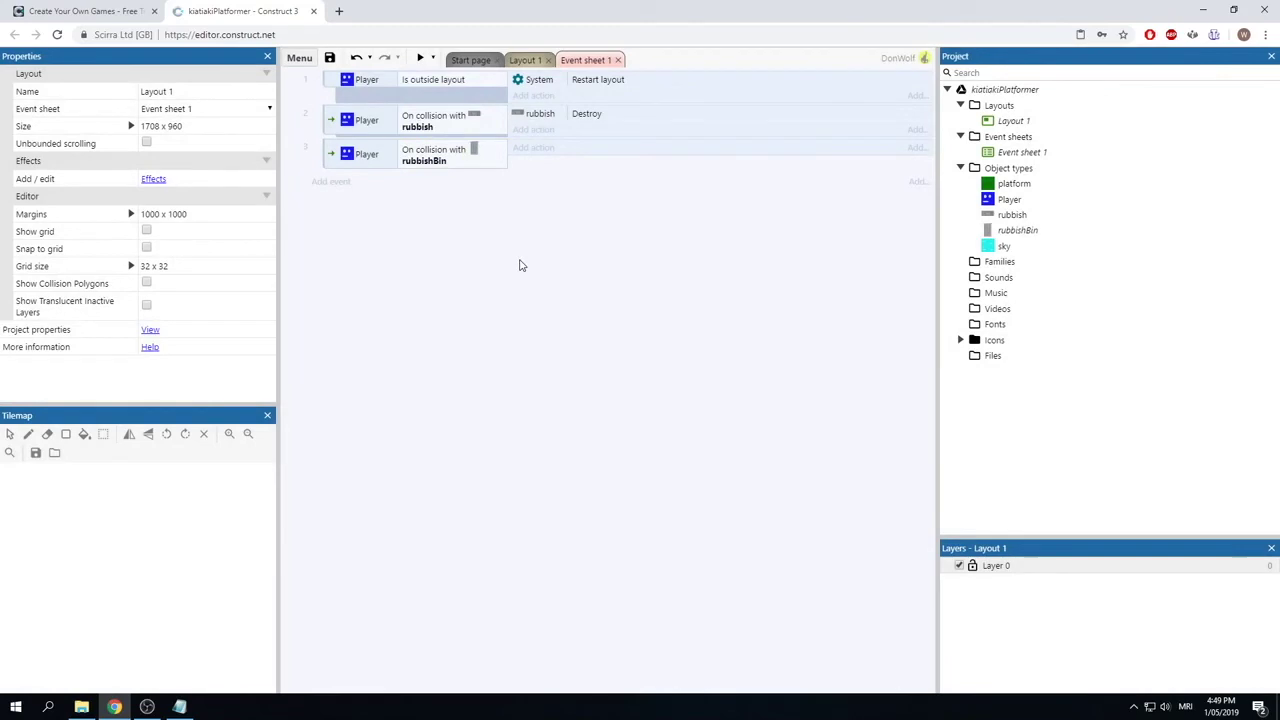
right_click(334, 160)
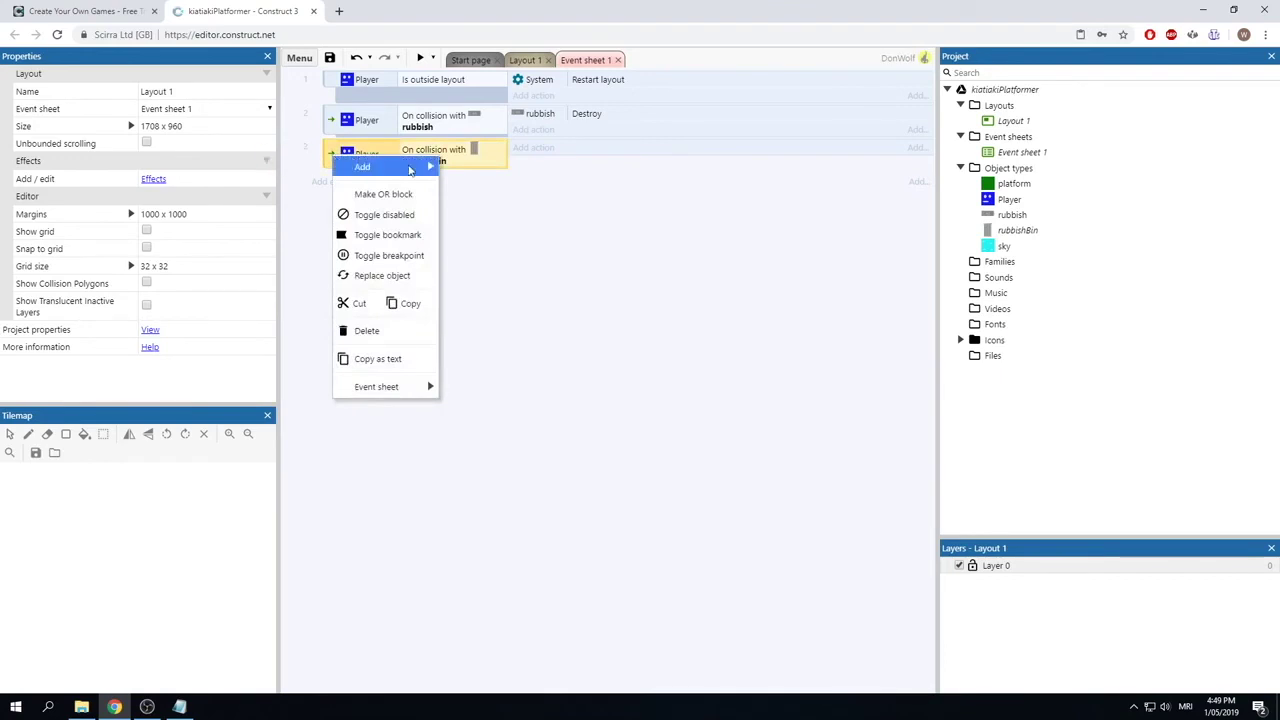
mouse_move(409, 170)
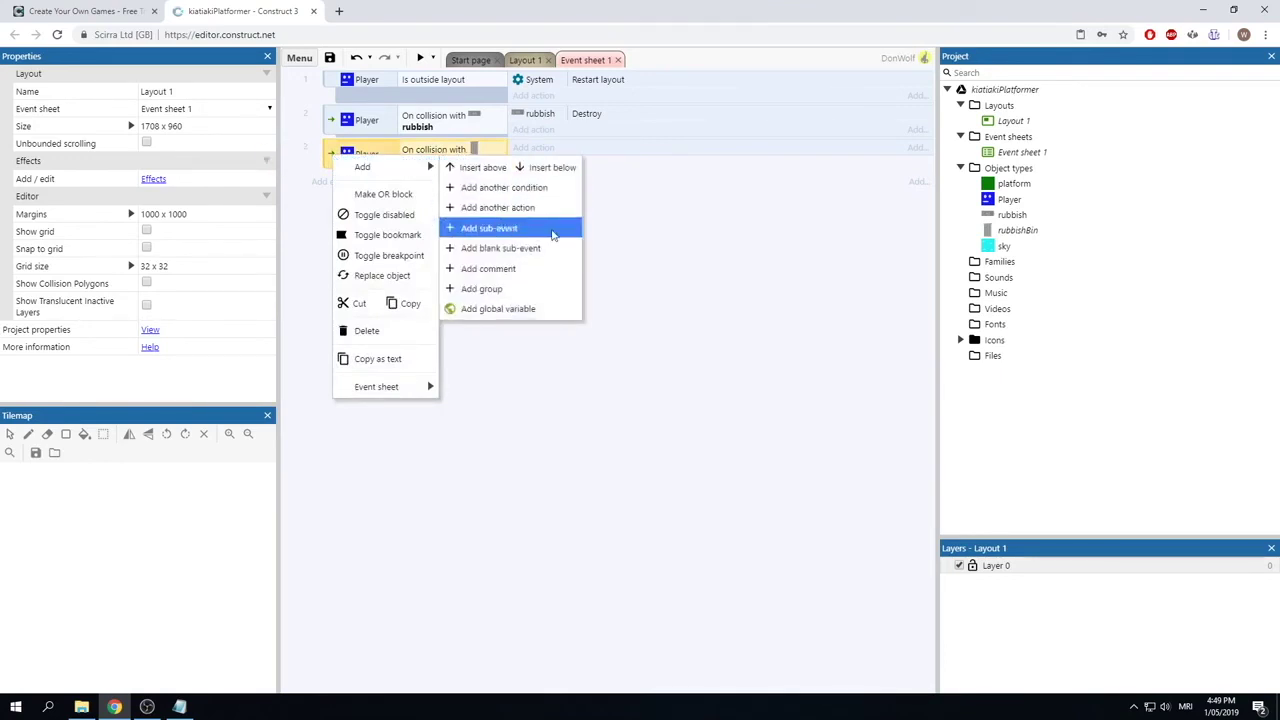
left_click(345, 196)
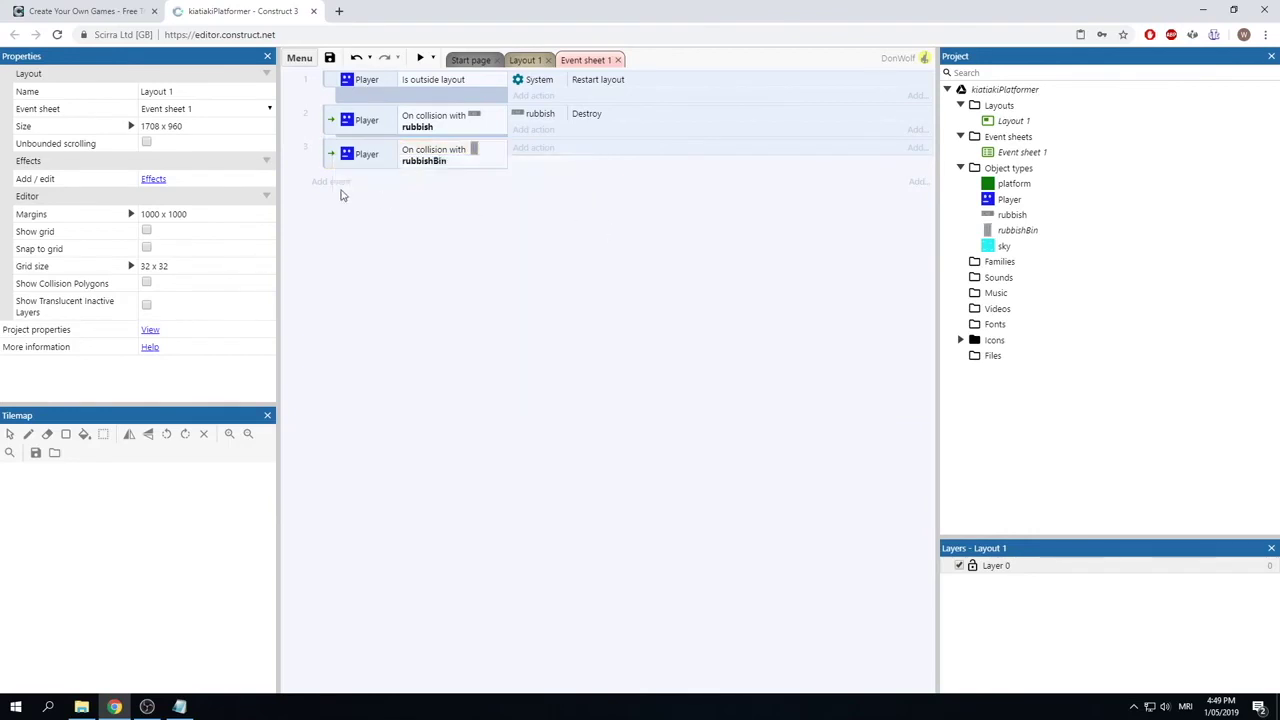
Step: Add a sub-event with the rubbish condition Is on-screen under the Player's collision with rubbishBin event
right_click(332, 158)
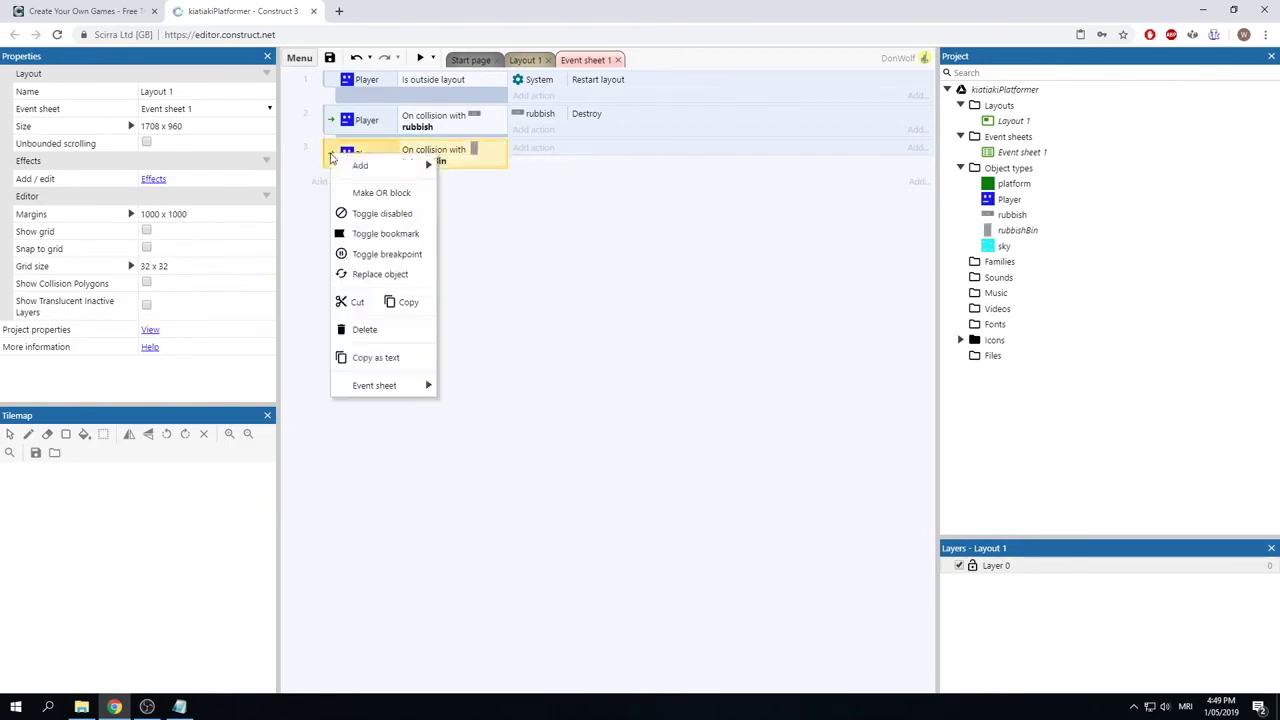
mouse_move(365, 166)
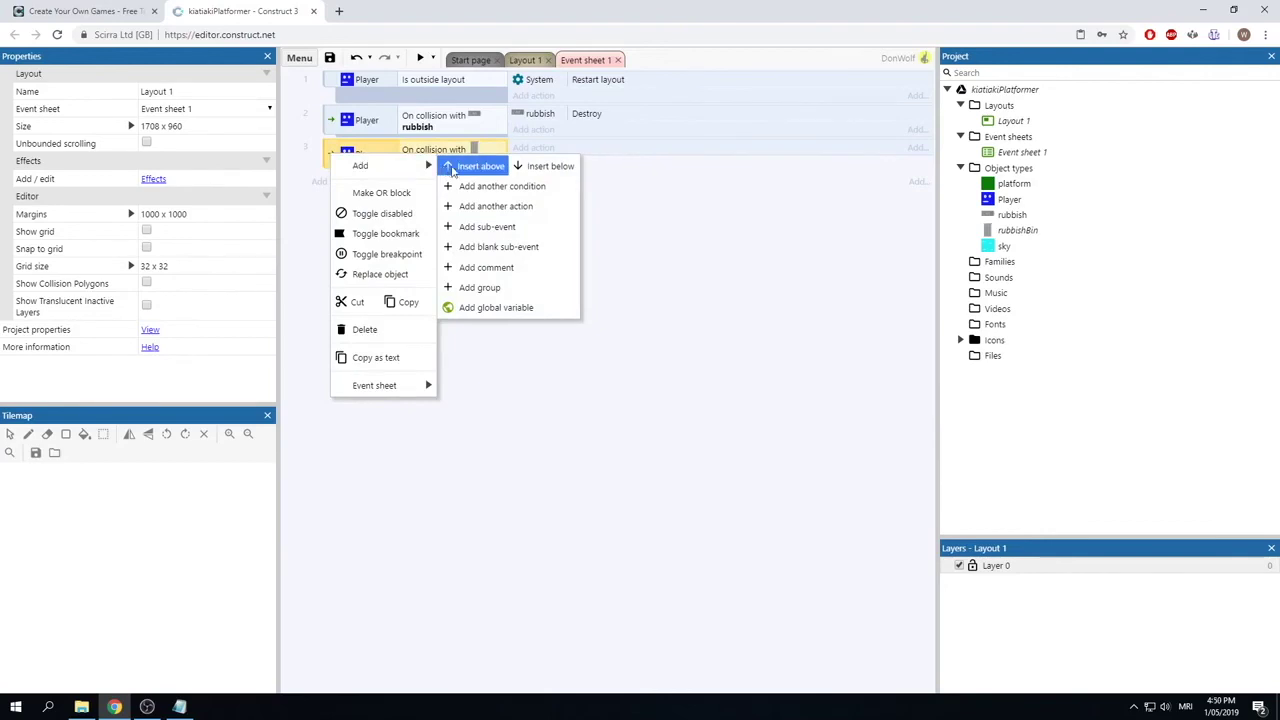
left_click(537, 229)
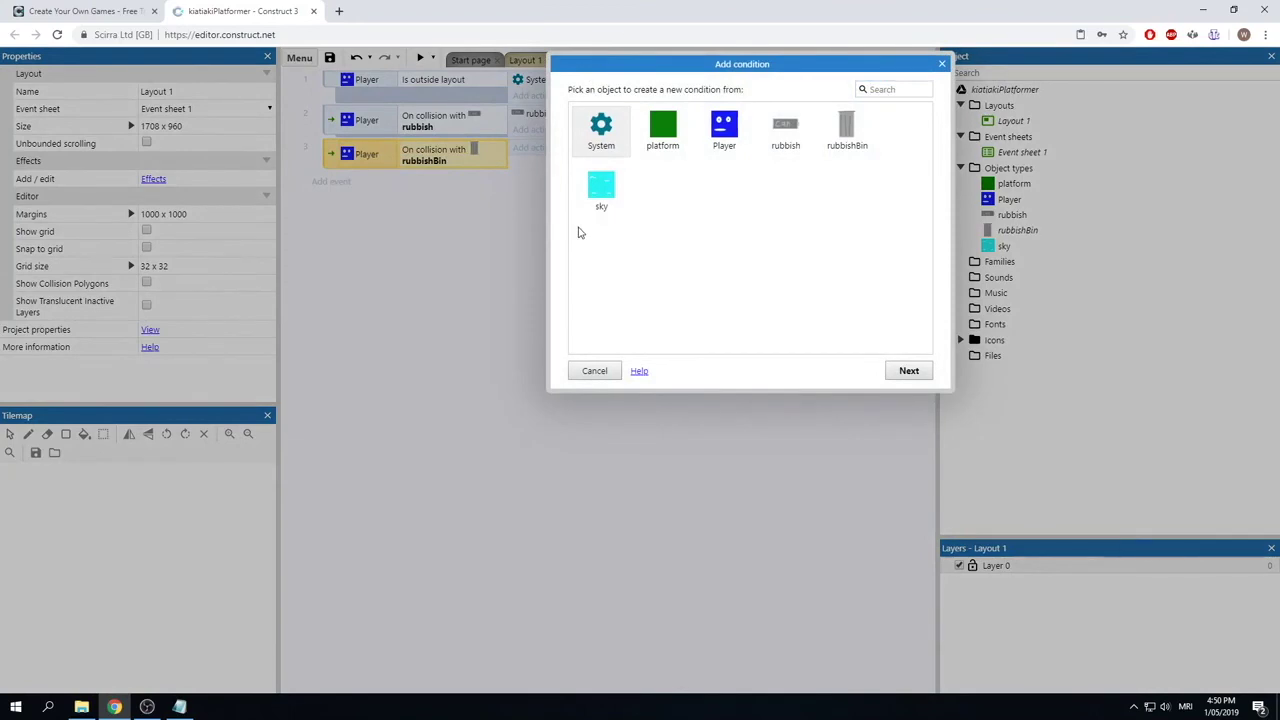
left_click(800, 127)
double_click(795, 129)
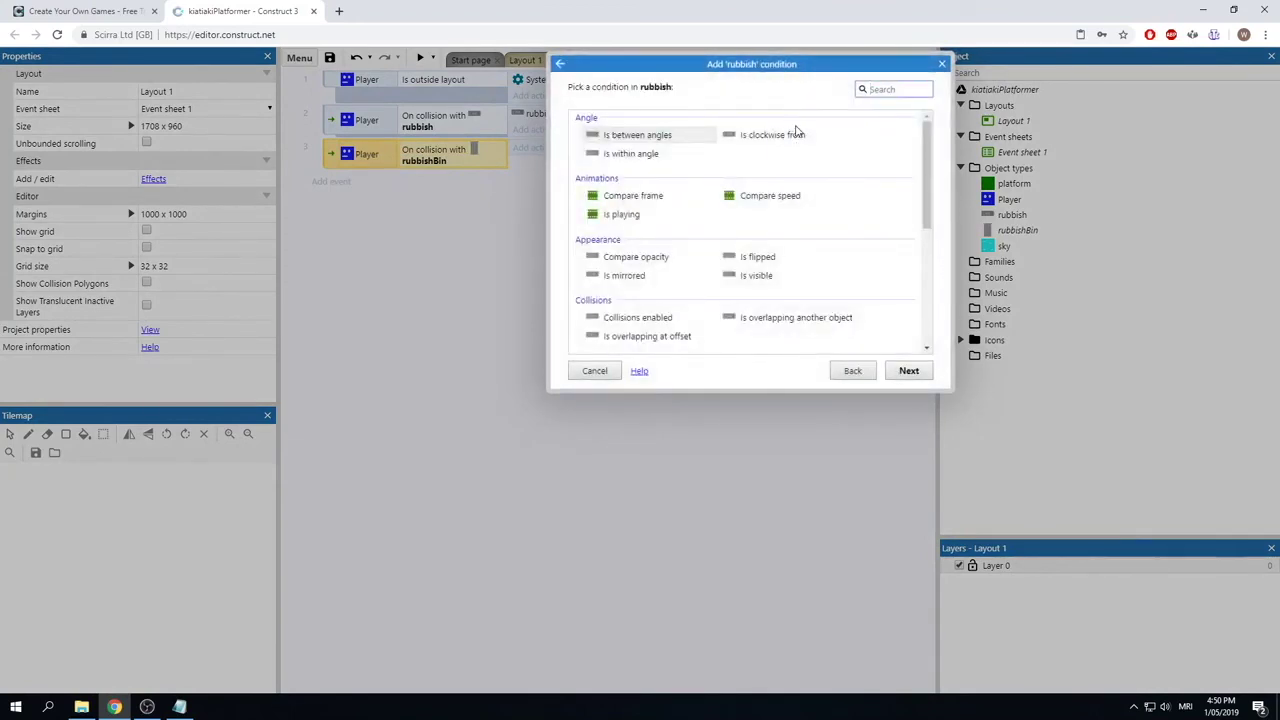
type("is o")
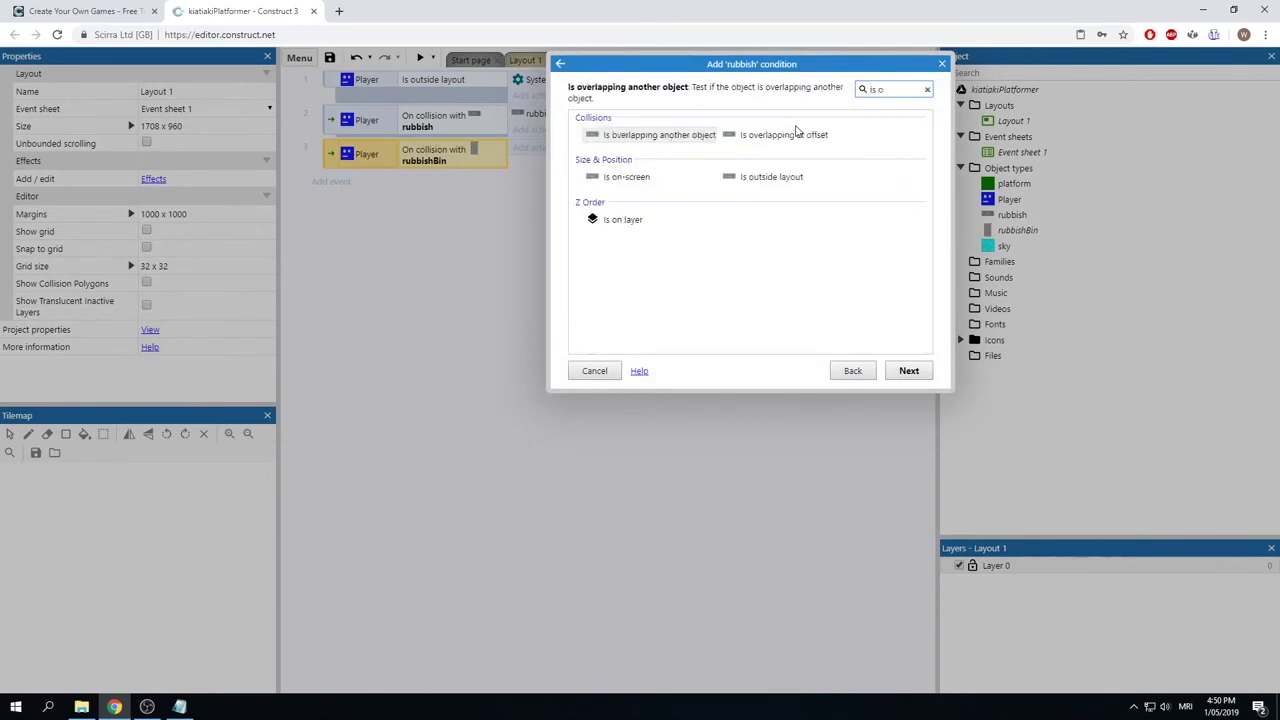
double_click(656, 177)
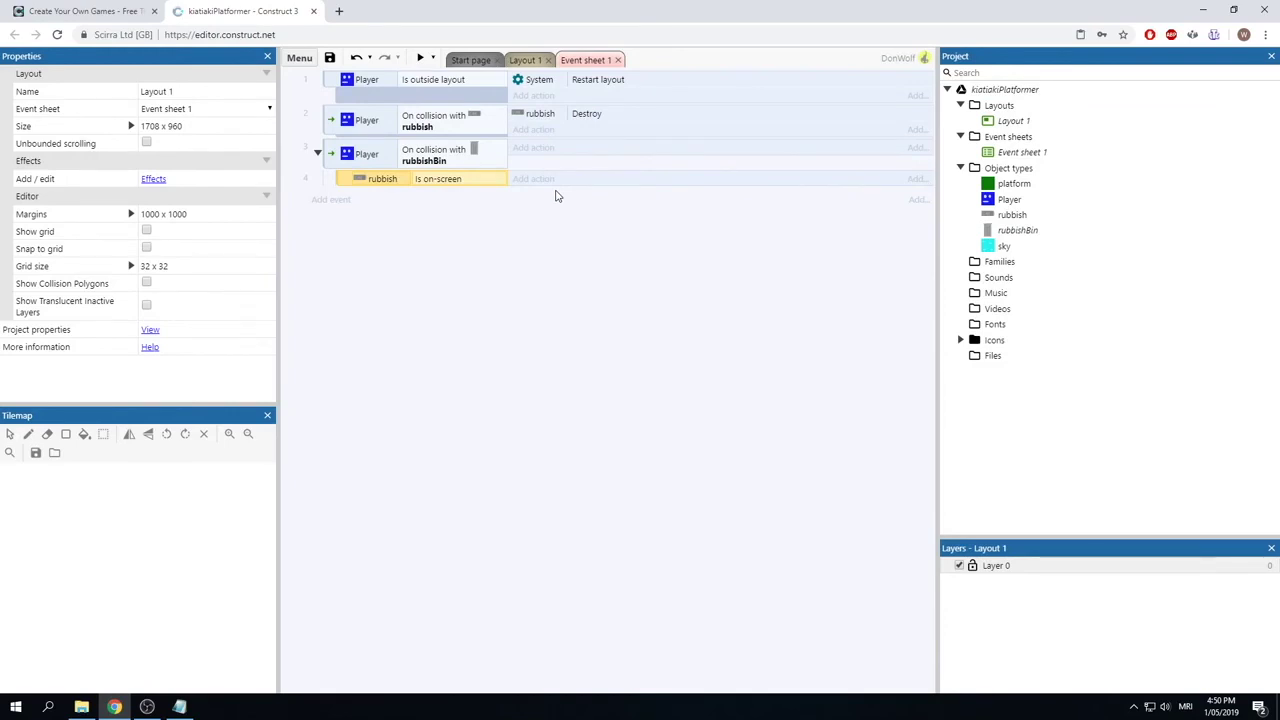
right_click(343, 181)
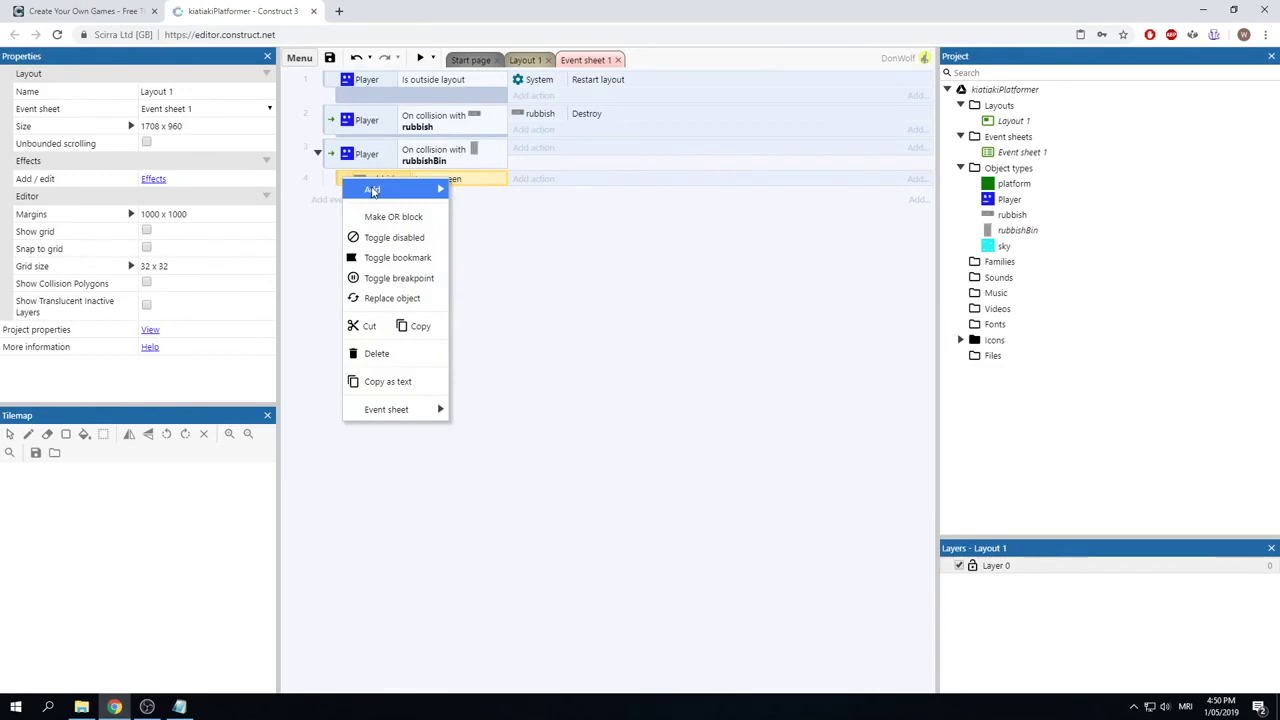
mouse_move(371, 189)
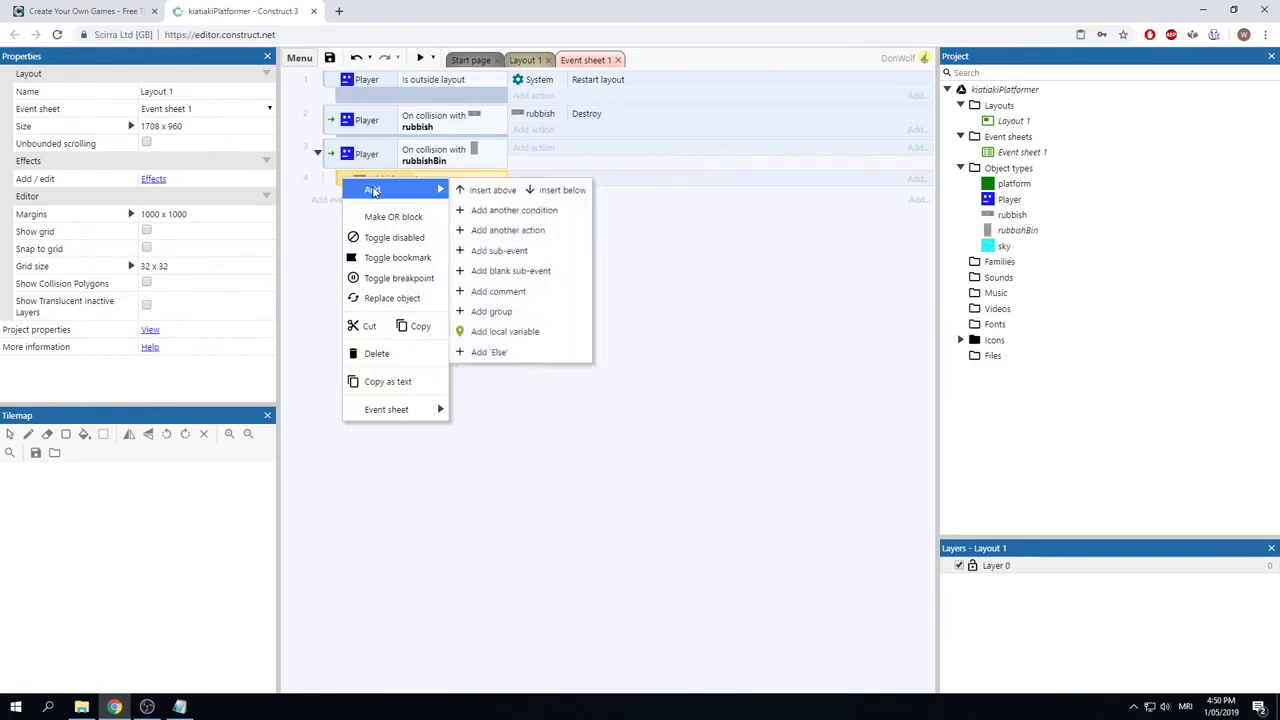
left_click(654, 271)
Step: Add an Else event after the rubbish Is on-screen sub-event
right_click(347, 181)
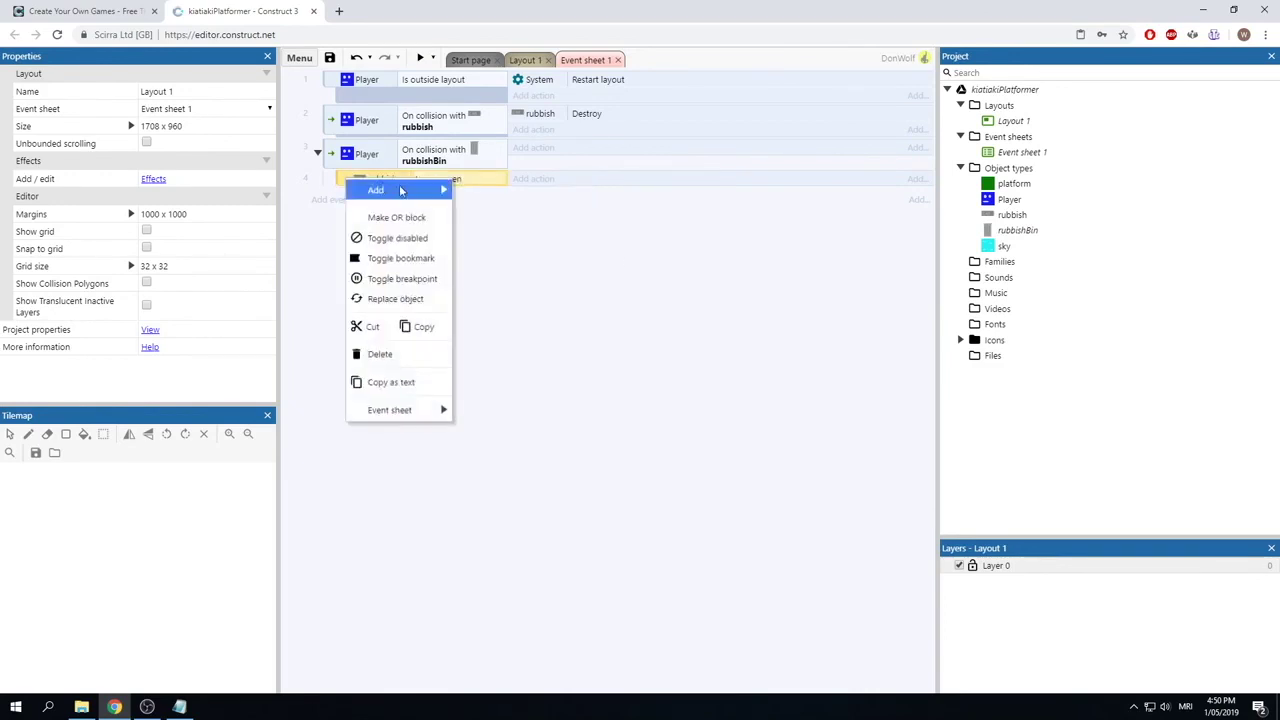
mouse_move(378, 189)
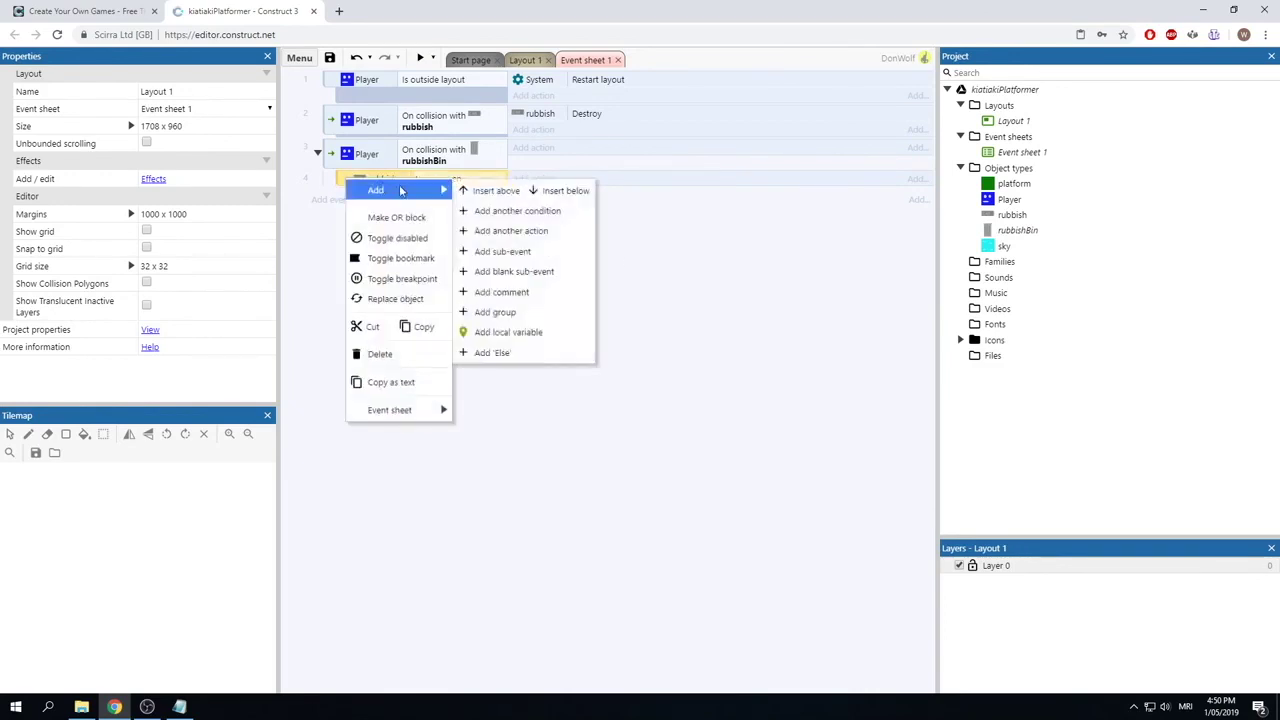
left_click(495, 353)
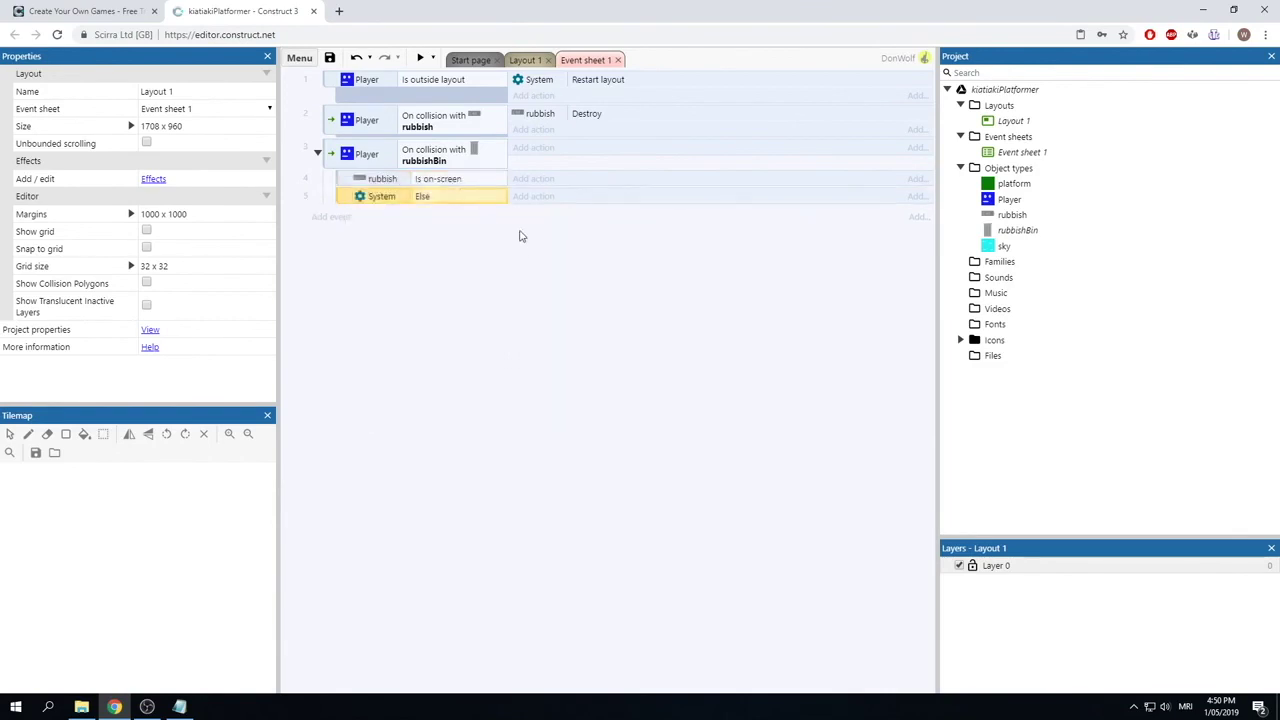
Step: Add the System action Go to next/previous layout, set to next, to the Else sub-event
left_click(530, 199)
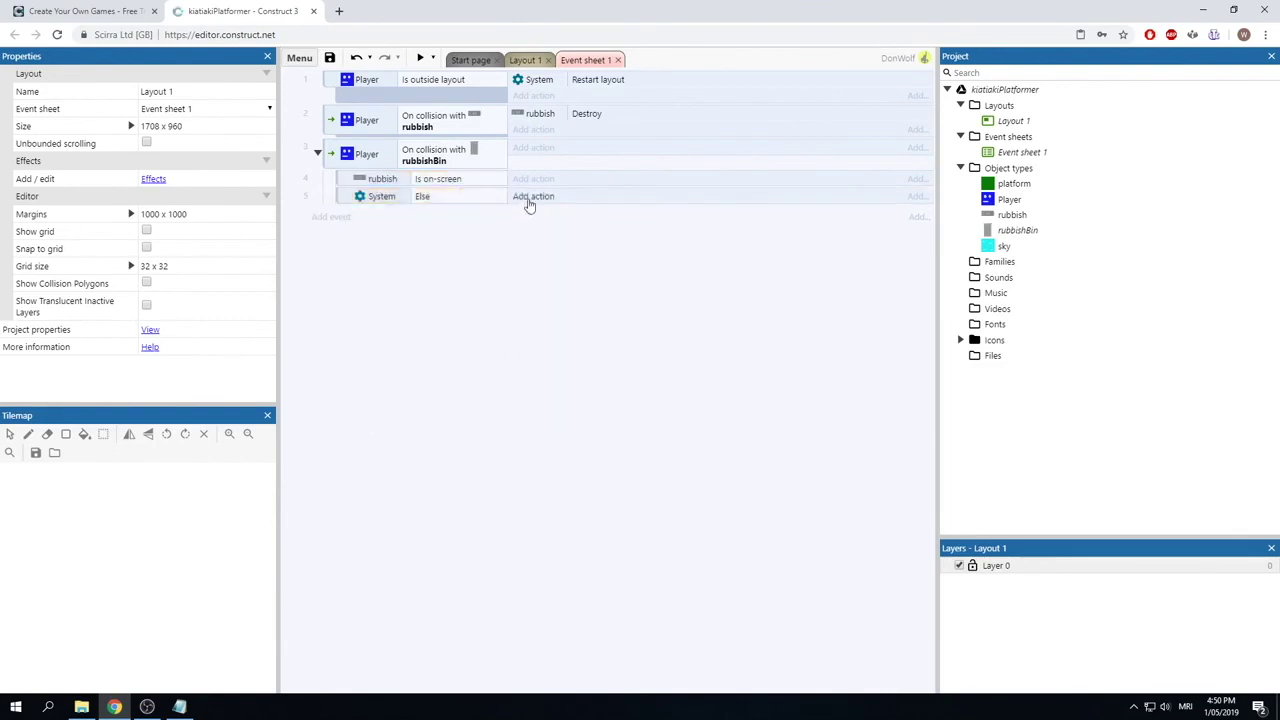
double_click(602, 124)
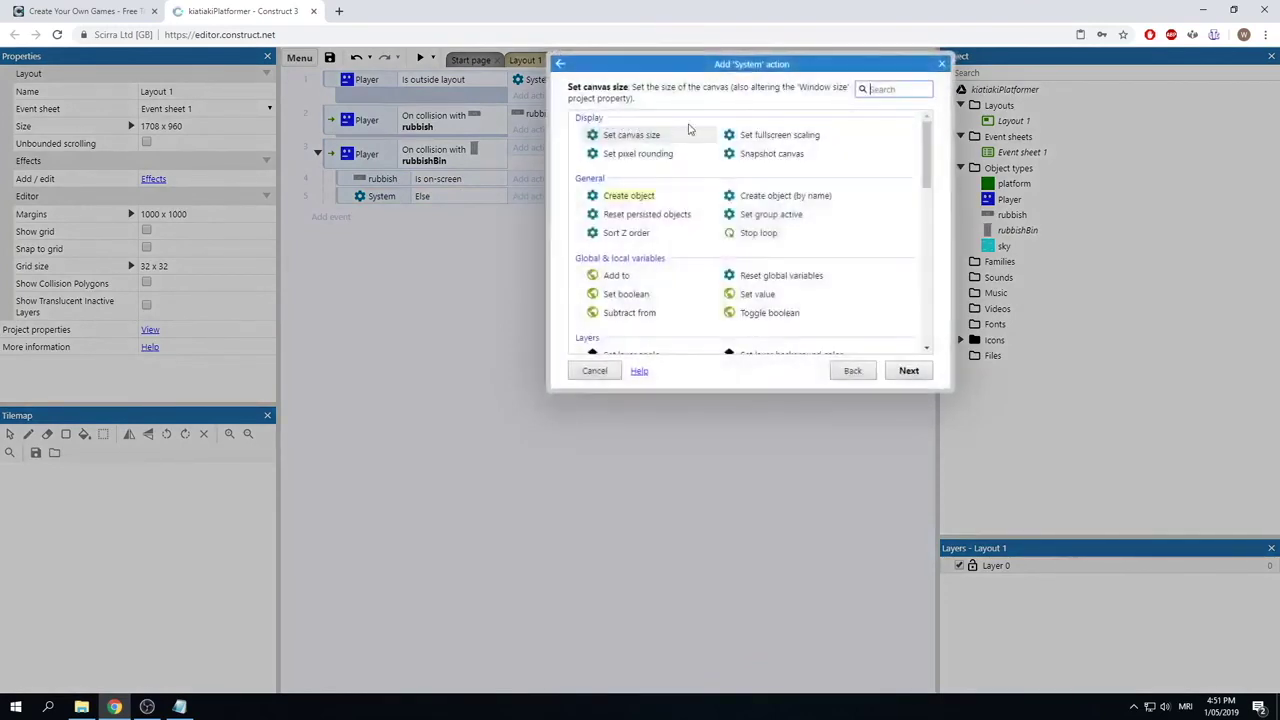
type("go to ne")
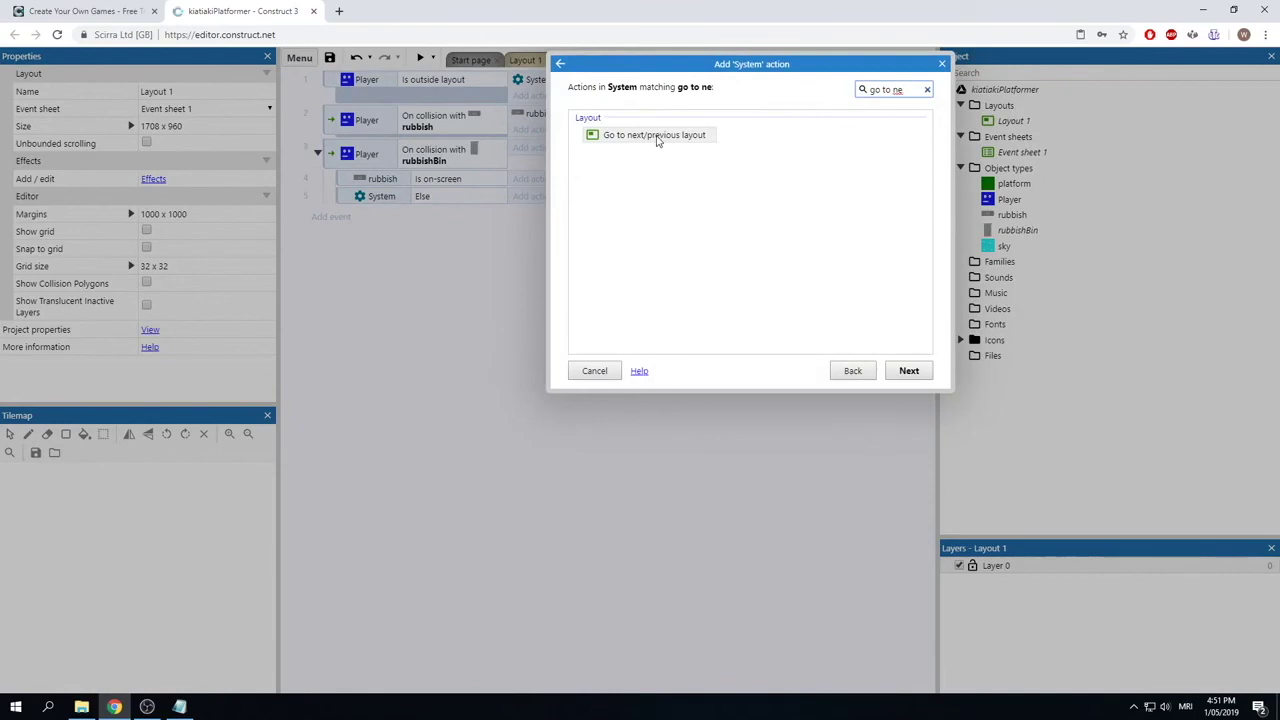
double_click(657, 140)
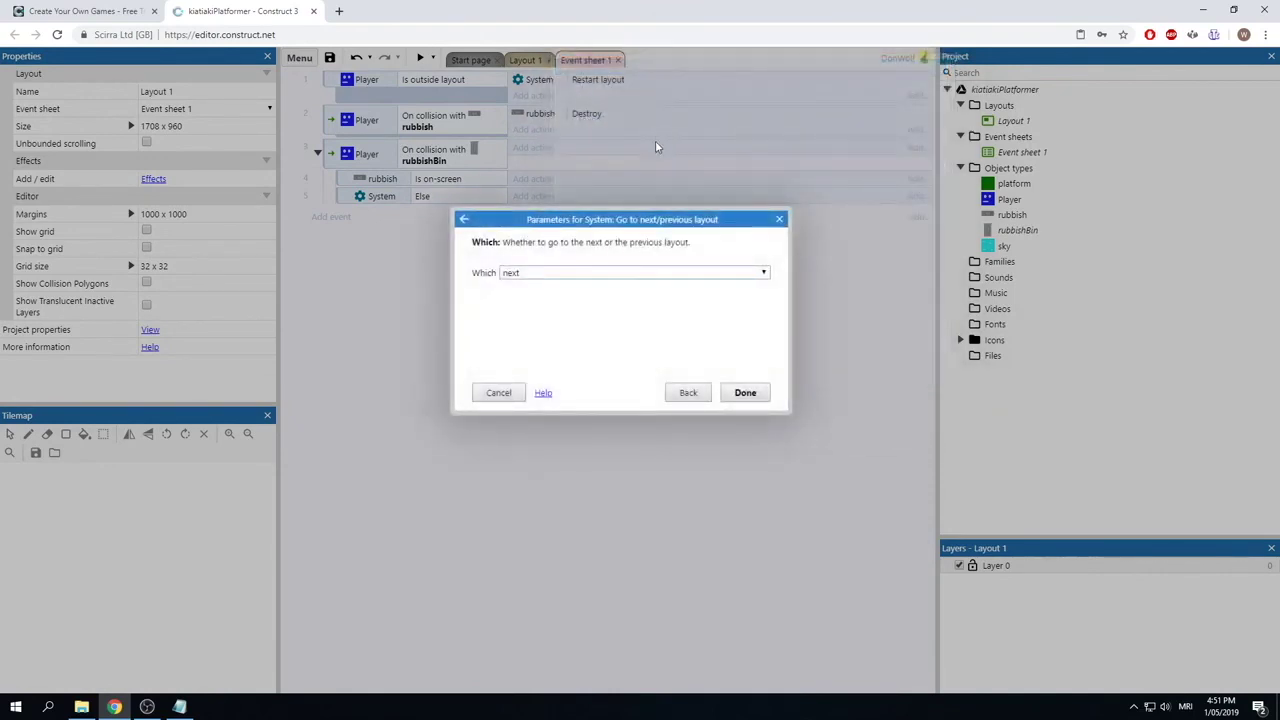
left_click(752, 393)
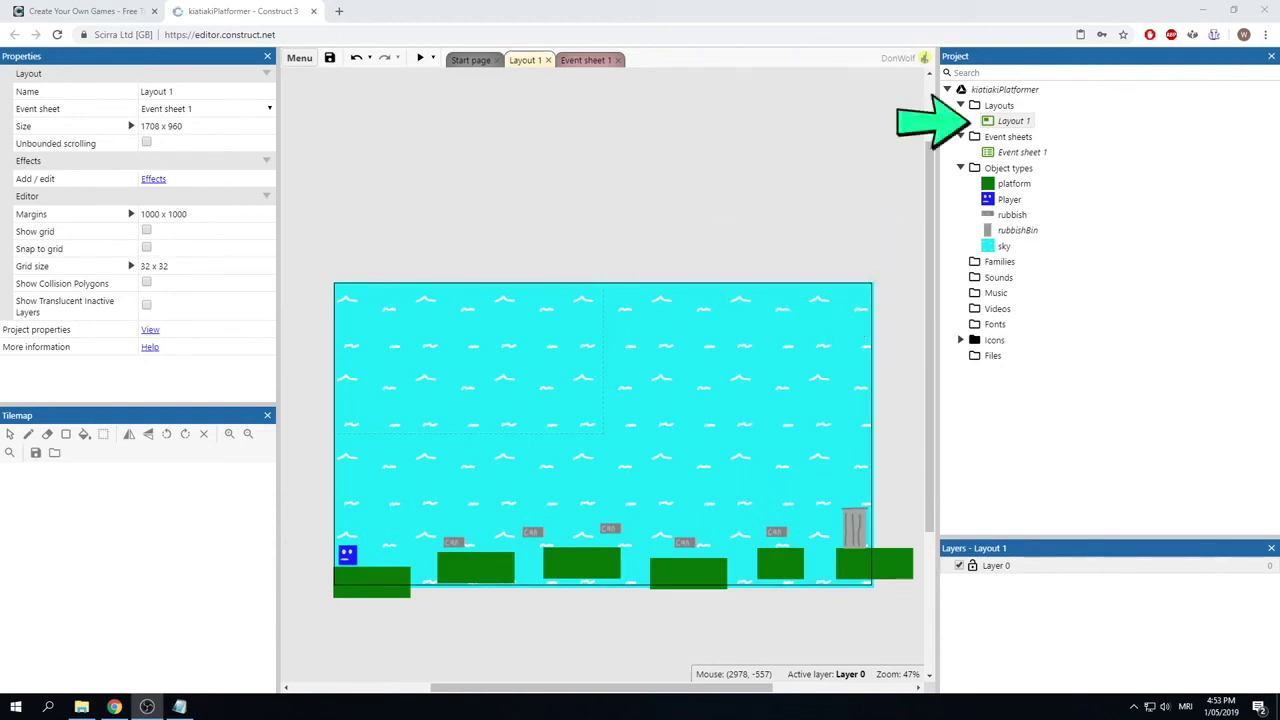
Step: Duplicate Layout 1 in the project and open the copy for editing
right_click(1026, 123)
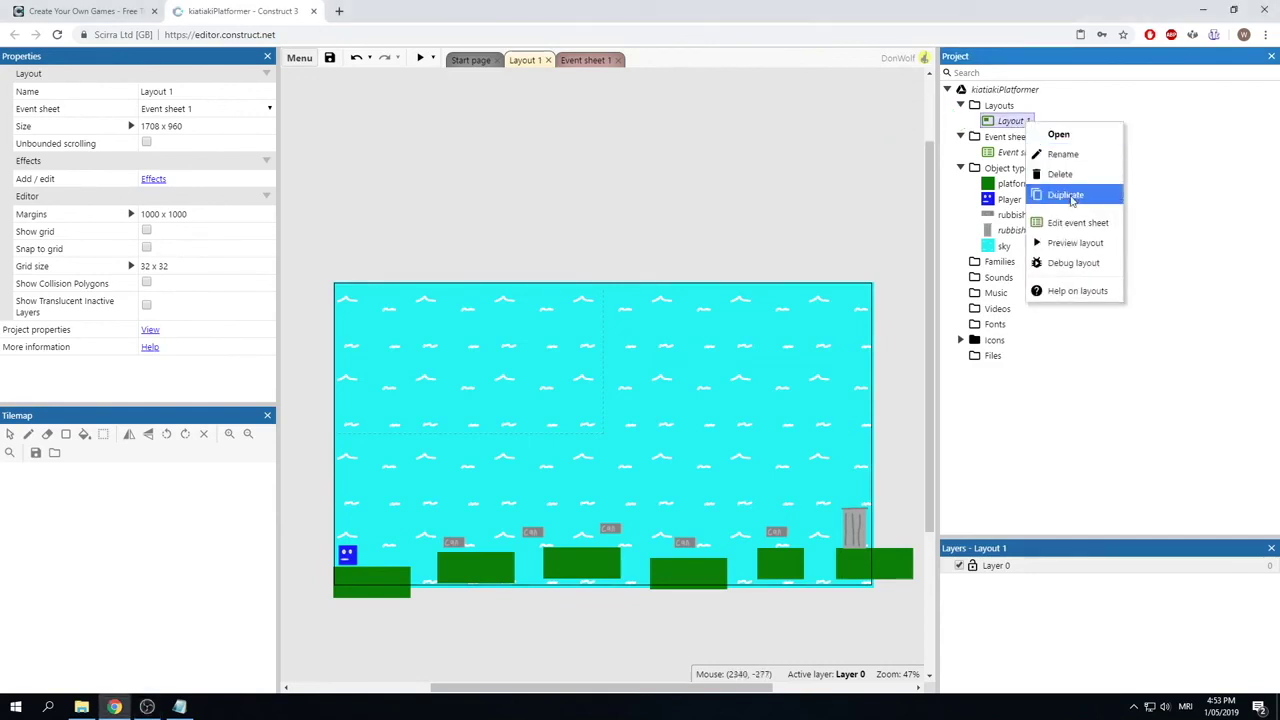
left_click(1066, 195)
key("Return")
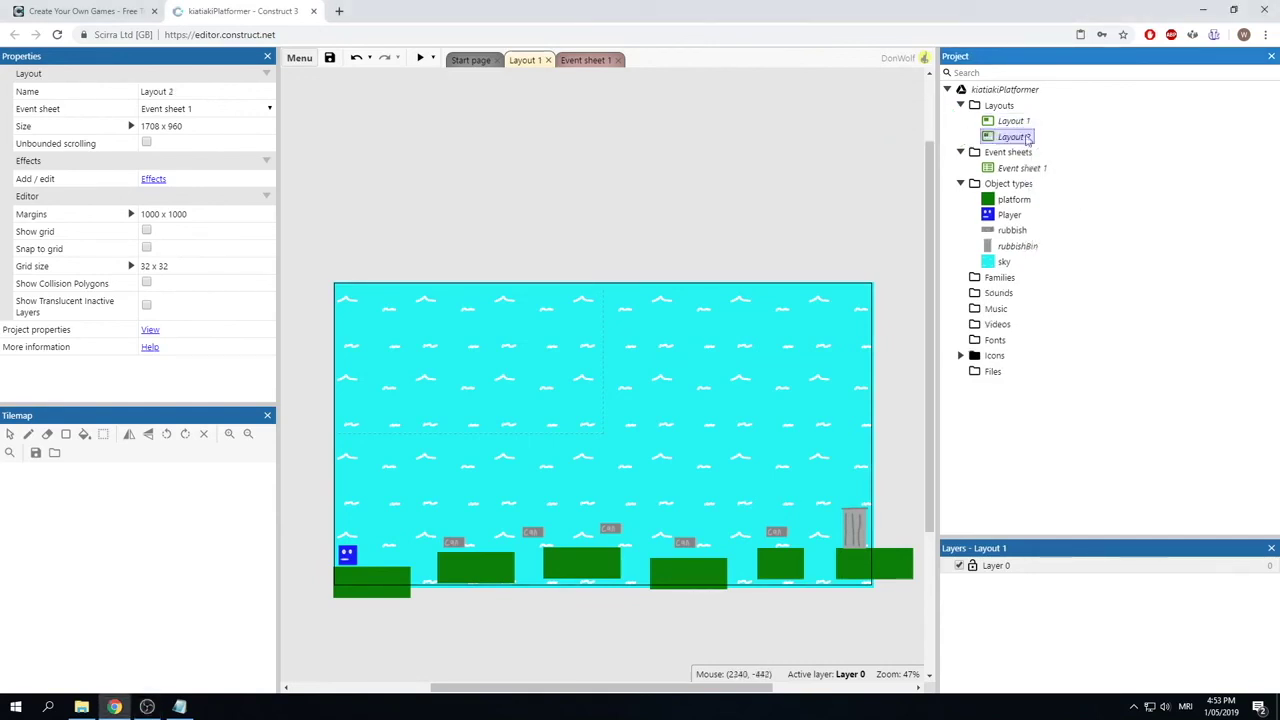
double_click(1012, 137)
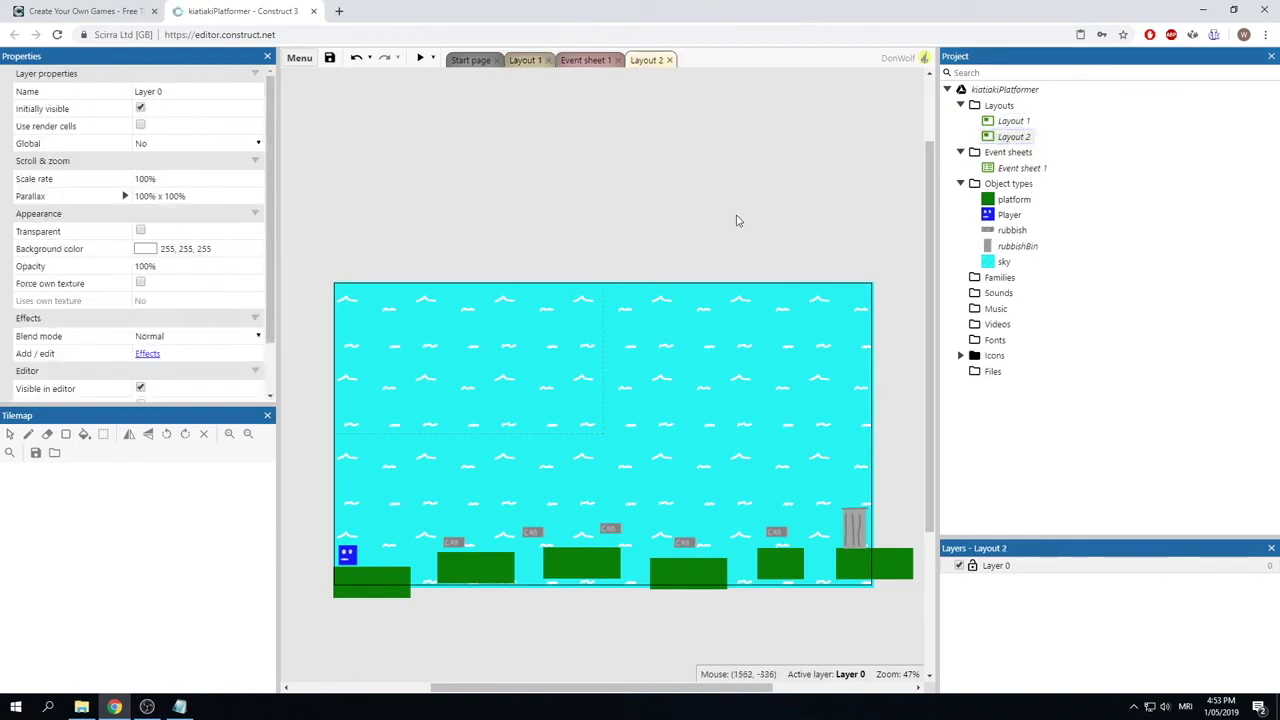
Step: In Layout 2, shrink and shift the four middle platforms and move the first, second and fourth cans to sit above their platforms
left_click_drag(436, 570, 487, 555)
left_click_drag(581, 564, 616, 577)
left_click(688, 573)
left_click_drag(688, 558, 688, 575)
left_click(780, 565)
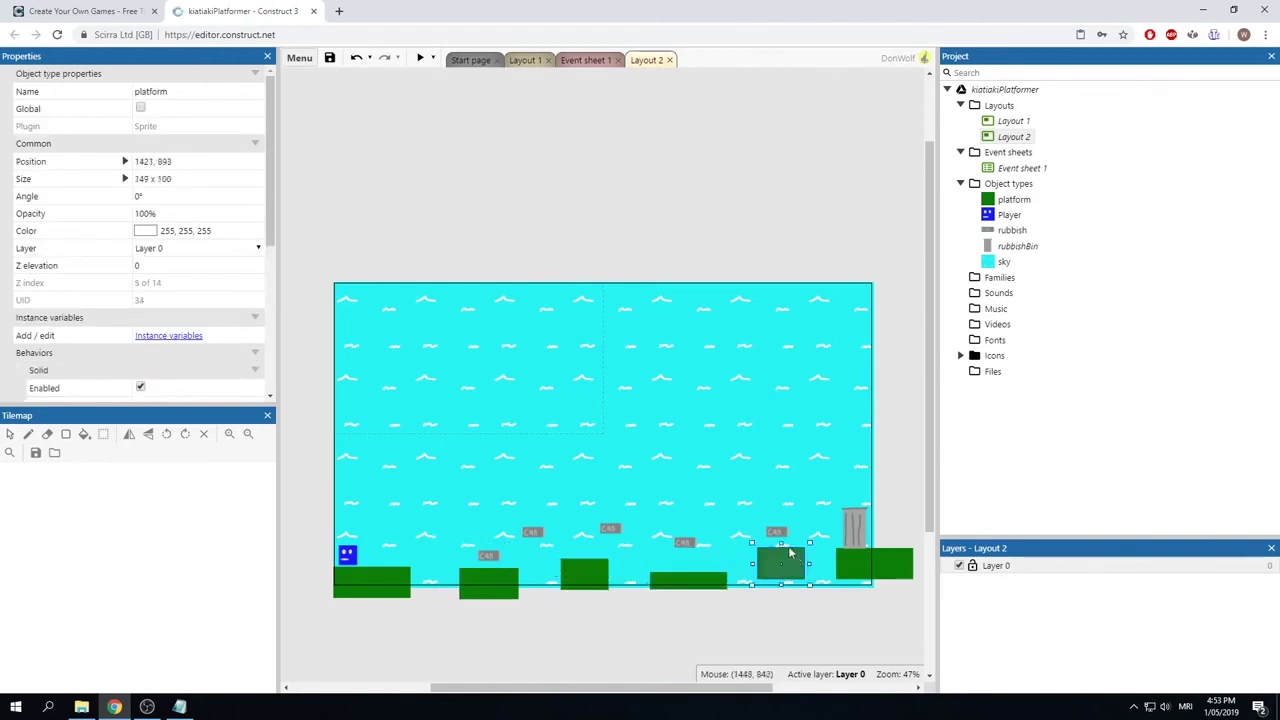
left_click_drag(780, 548, 780, 562)
left_click_drag(691, 549, 700, 560)
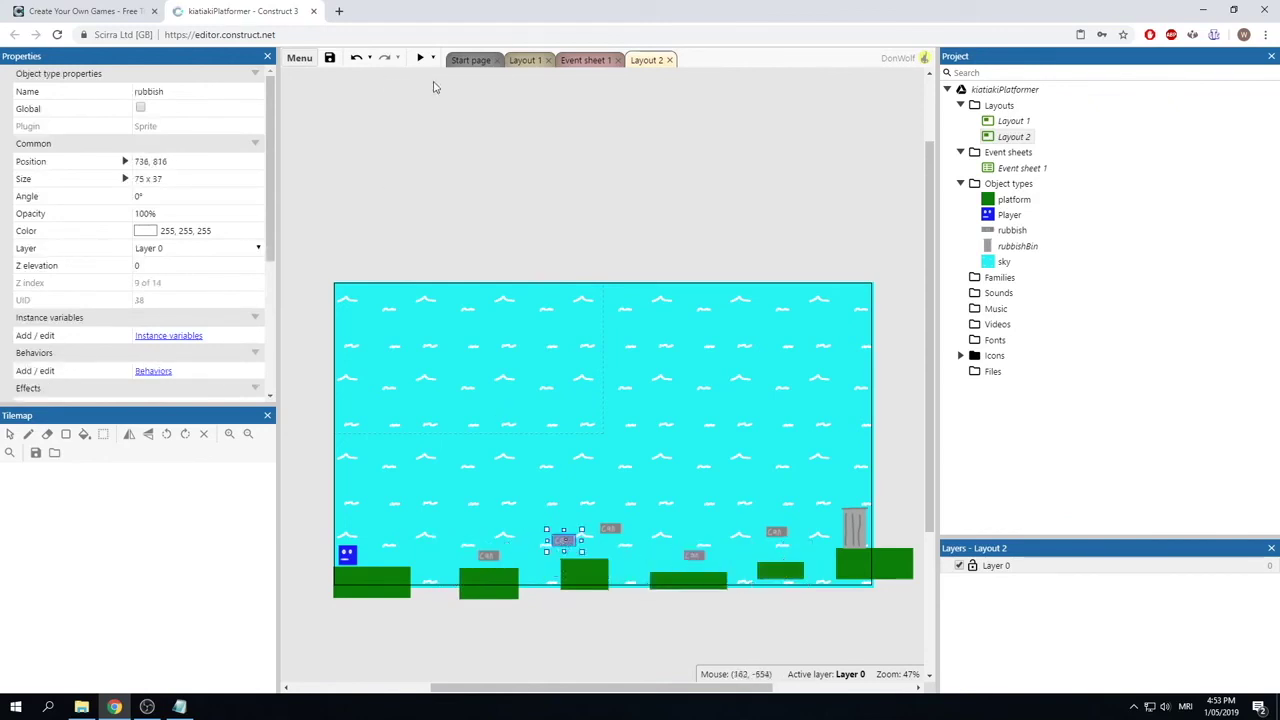
Step: Preview the game from Layout 1, collecting the cans and reaching the rubbish bin to test the move to the next layout
left_click(527, 60)
left_click(420, 57)
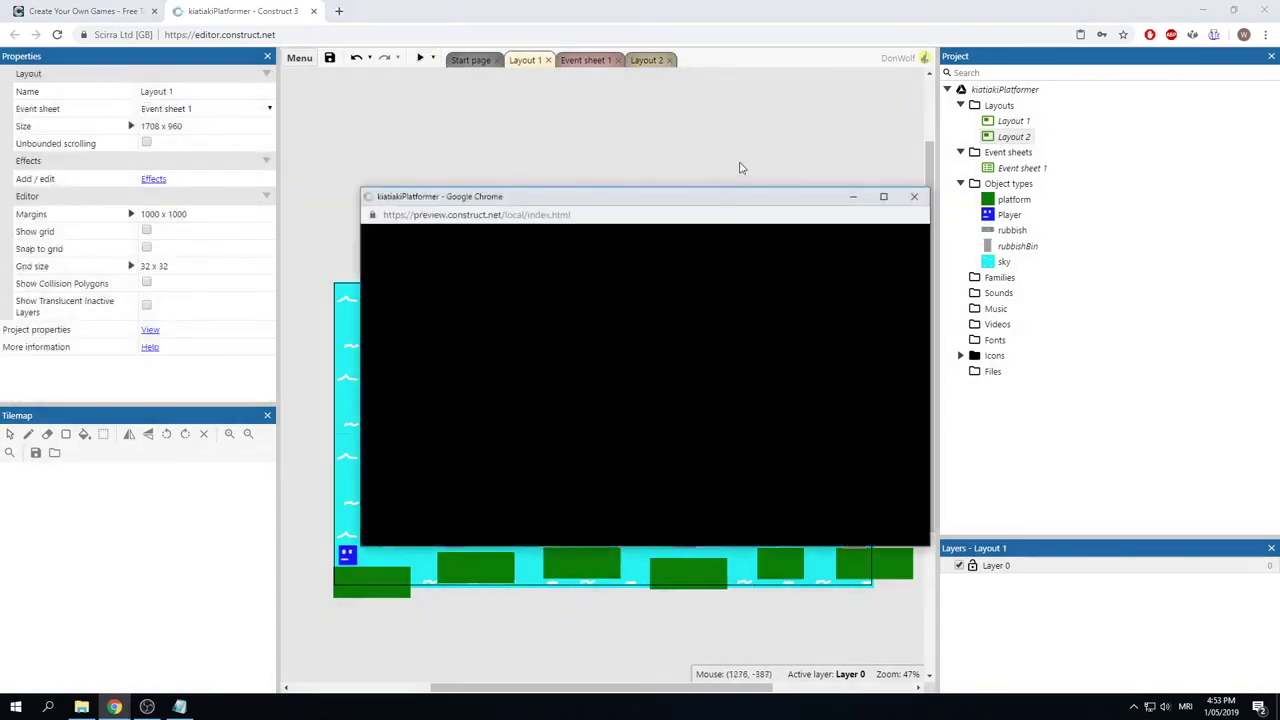
key("Right")
key("Up")
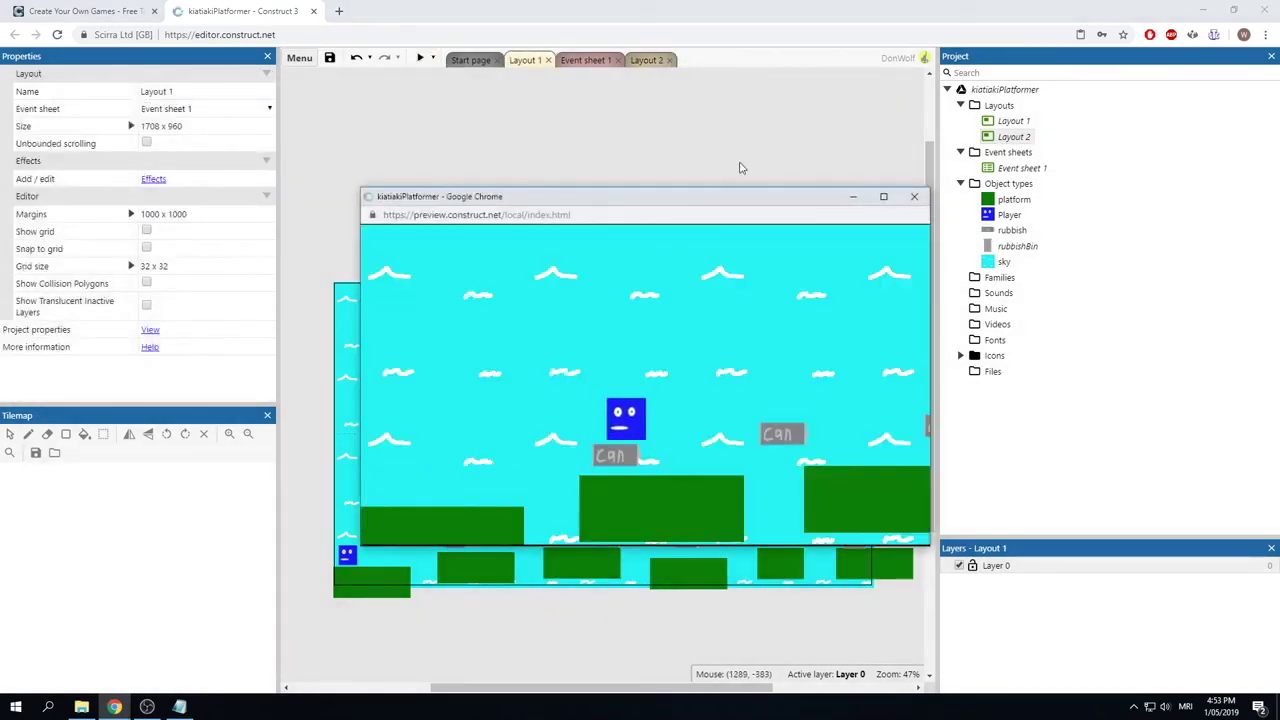
key("Right")
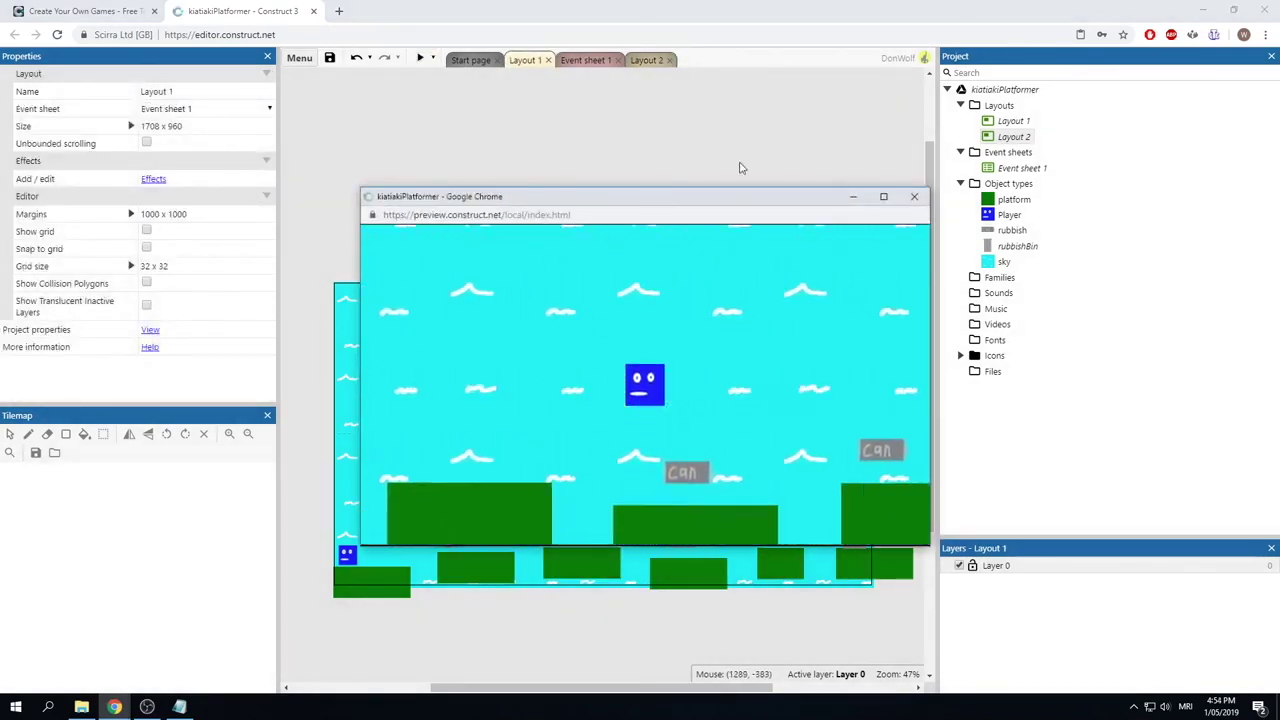
key("Right")
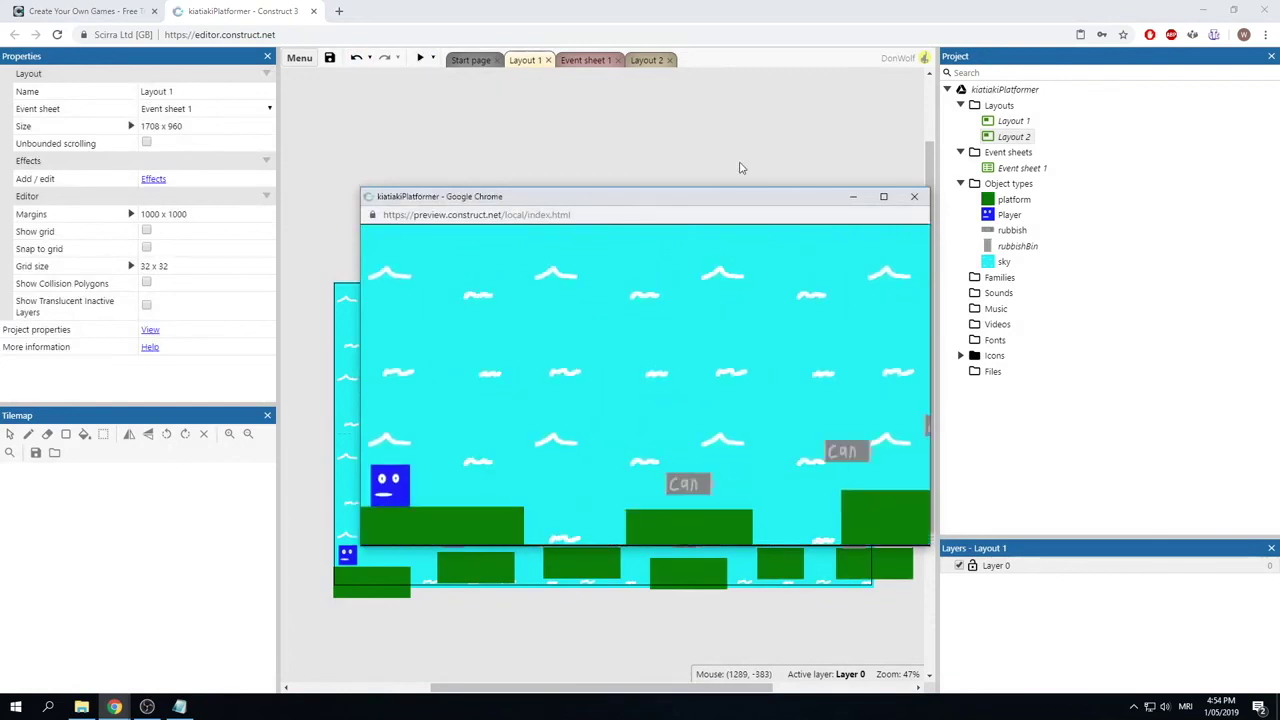
key("Right")
key("Right")
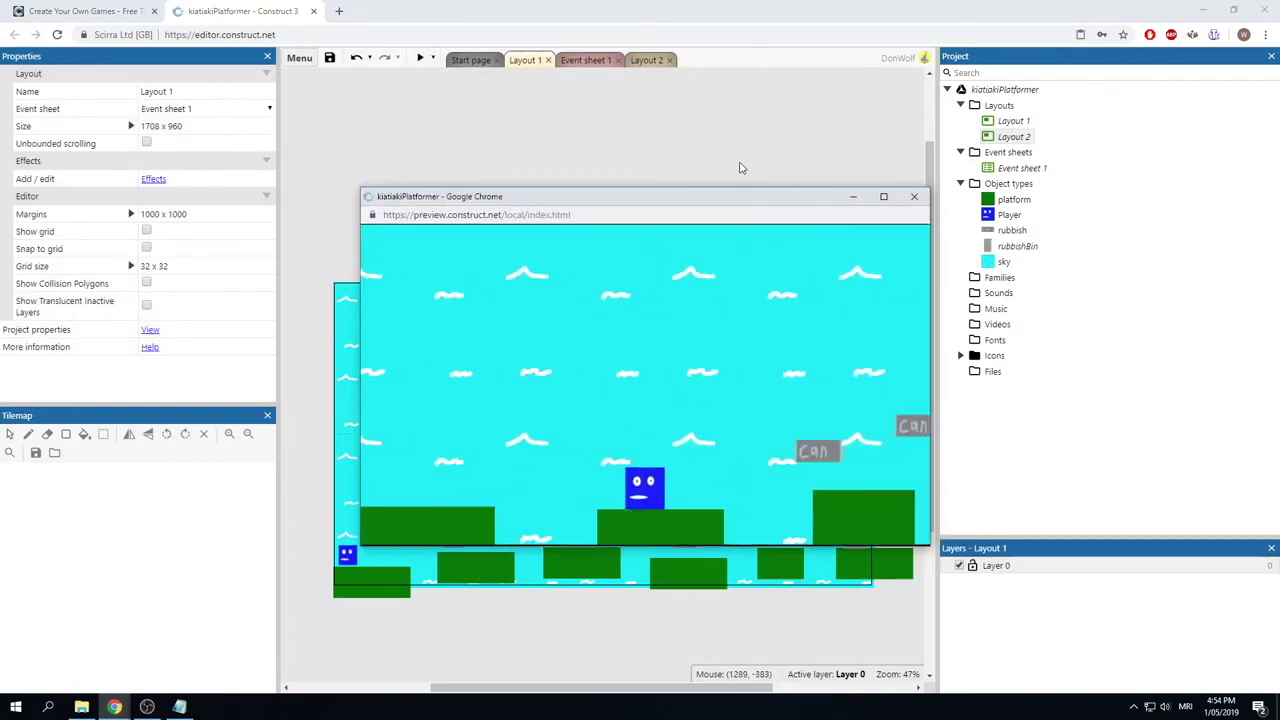